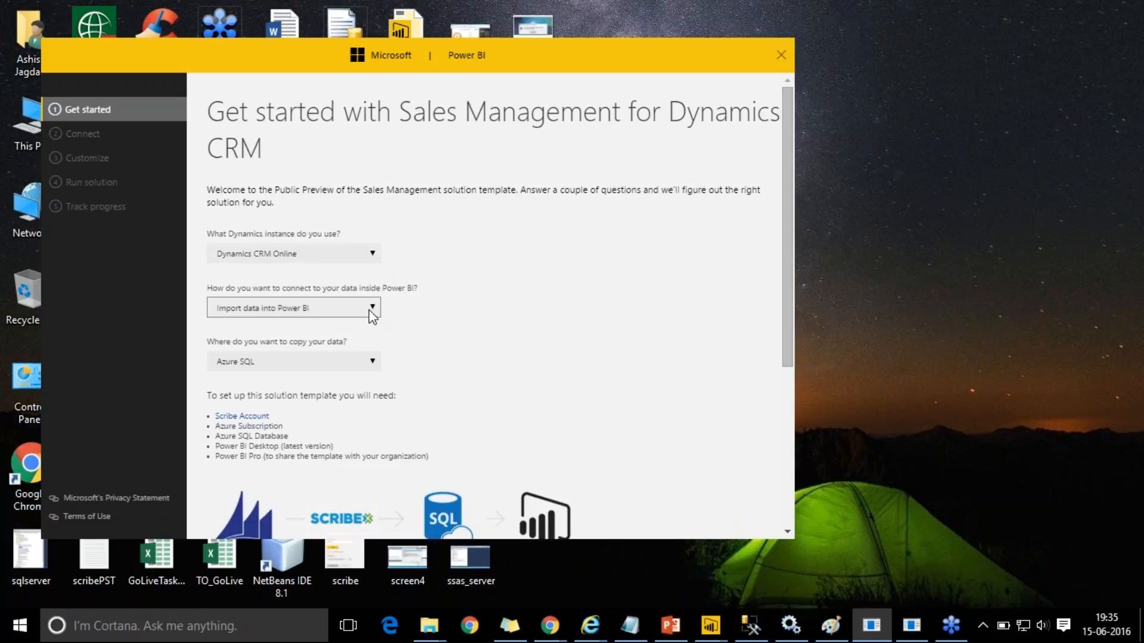
- Set SQL Server as the copy destination and advance to the Scribe account username field
{"action": "left_click", "coordinate": [370, 363]}
{"action": "left_click", "coordinate": [344, 391]}
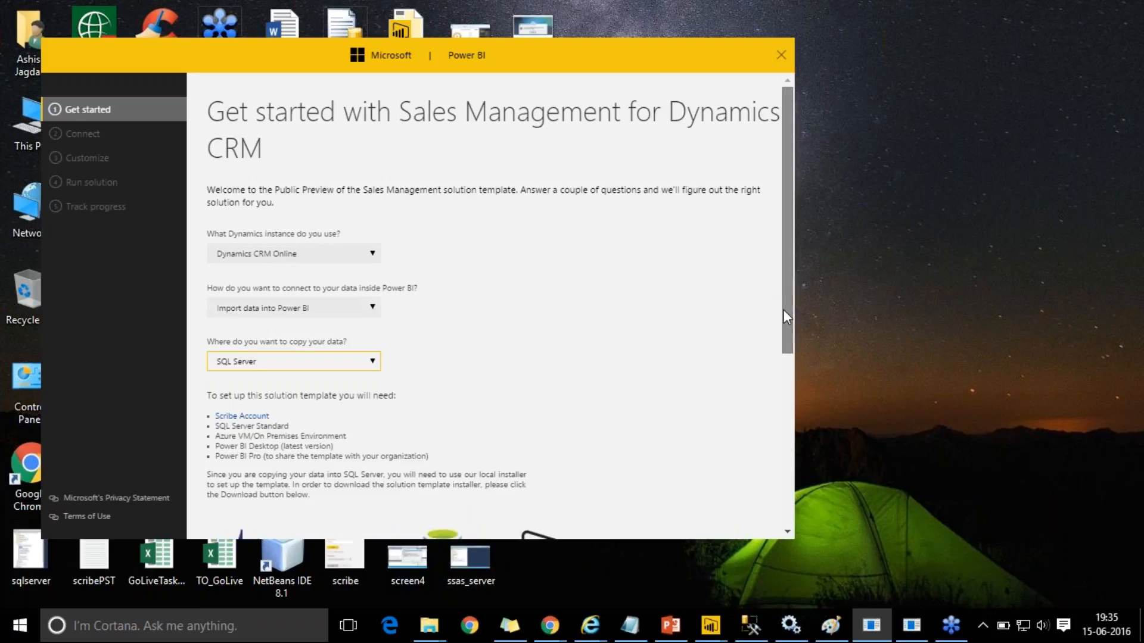
{"action": "scroll", "coordinate": [783, 309], "scroll_direction": "down", "scroll_amount": 4}
{"action": "scroll", "coordinate": [759, 447], "scroll_direction": "down", "scroll_amount": 2}
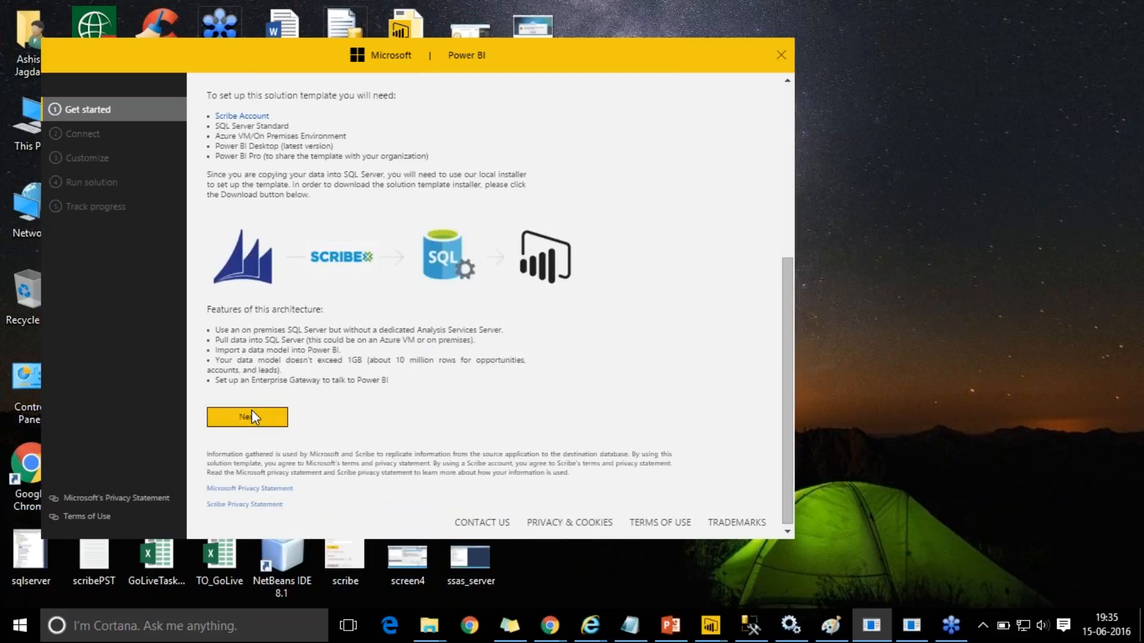
{"action": "left_click", "coordinate": [251, 411]}
{"action": "left_click", "coordinate": [347, 329]}
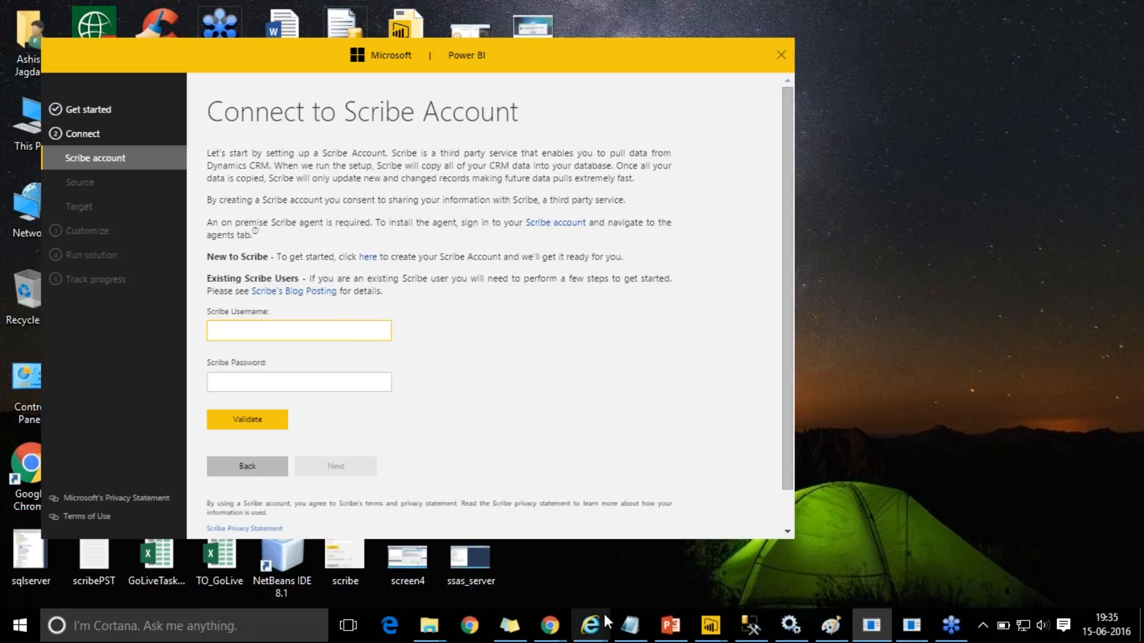
- In Scribe Online, view the Agents list and cancel out of adding a new agent
{"action": "mouse_move", "coordinate": [603, 617]}
{"action": "left_click", "coordinate": [739, 576]}
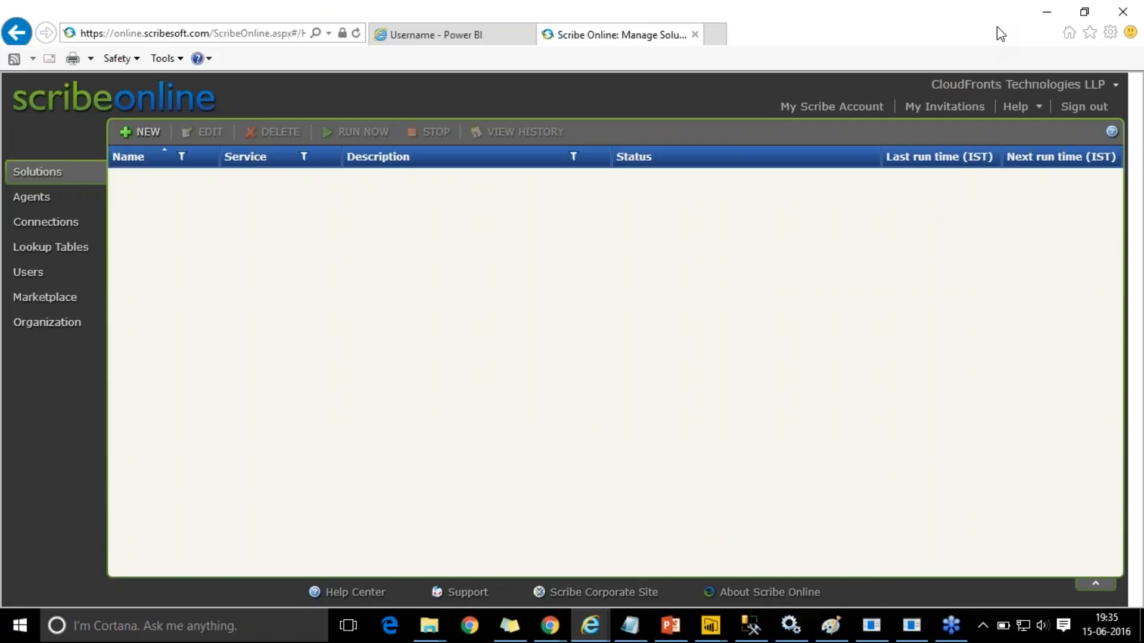
{"action": "left_click", "coordinate": [13, 205]}
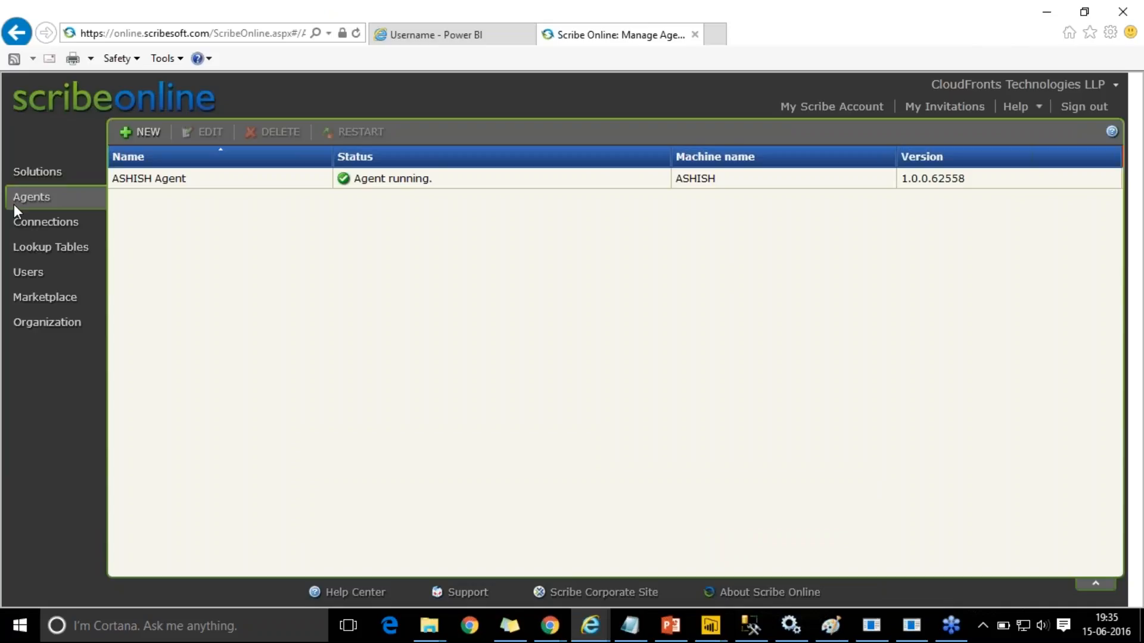
{"action": "left_click", "coordinate": [147, 132]}
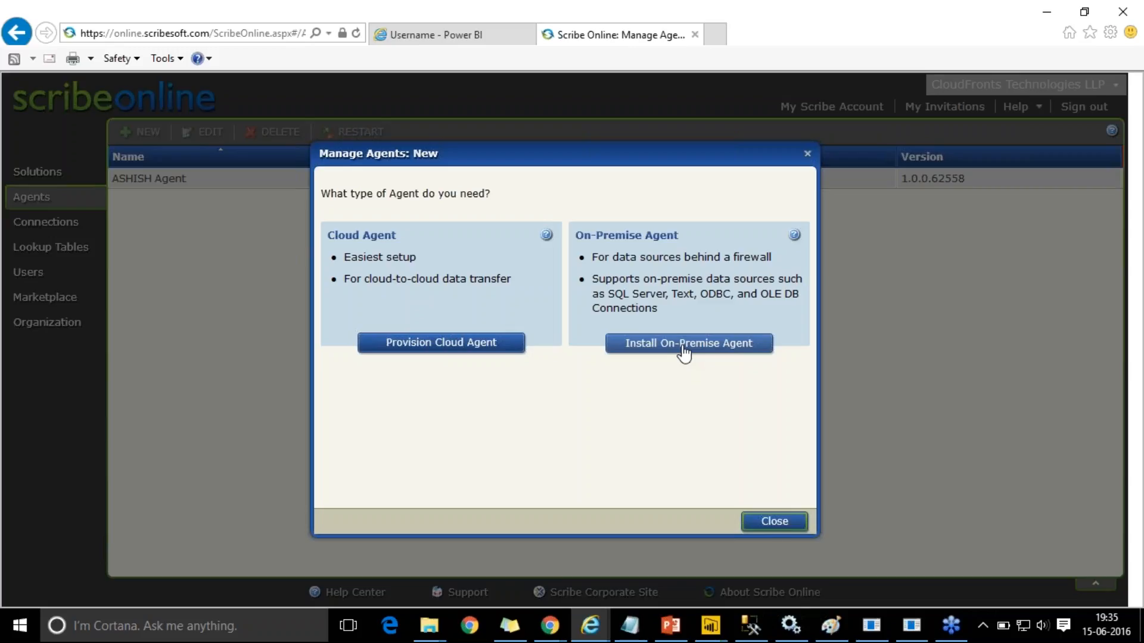
{"action": "left_click", "coordinate": [807, 155]}
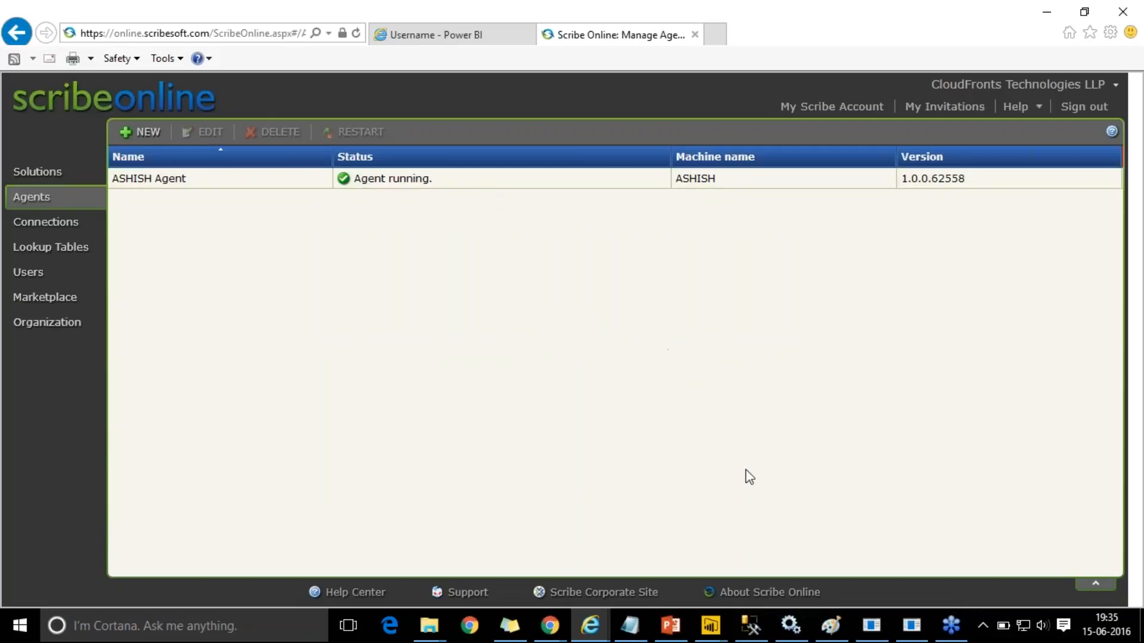
- Check the Windows Services list, then minimize the browser to return to the installer
{"action": "left_click", "coordinate": [797, 624]}
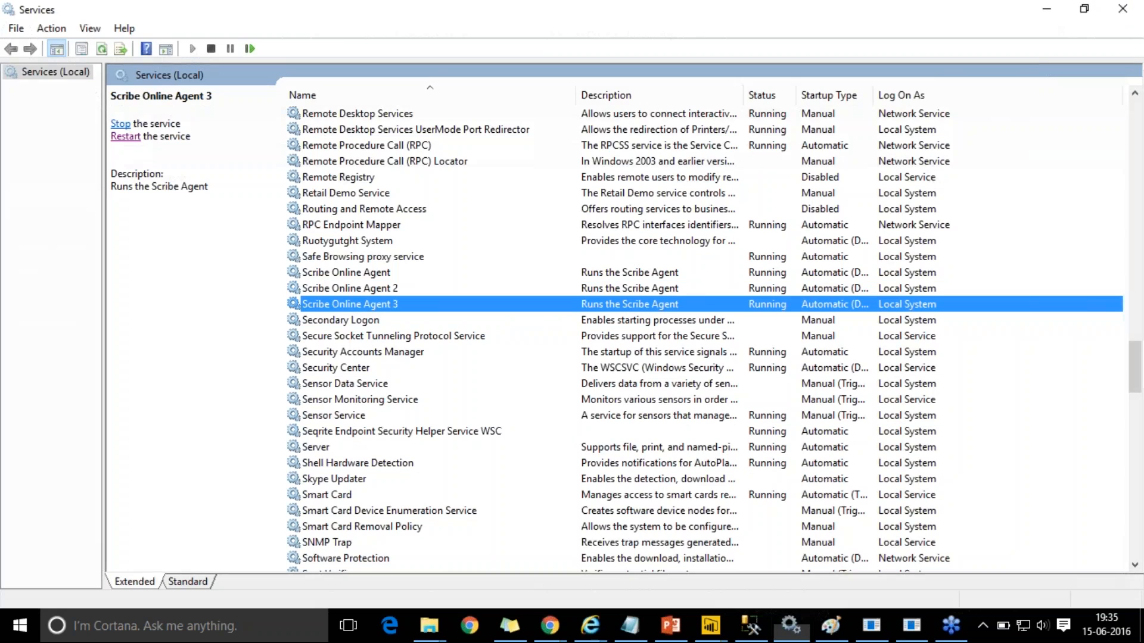
{"action": "left_click", "coordinate": [791, 625]}
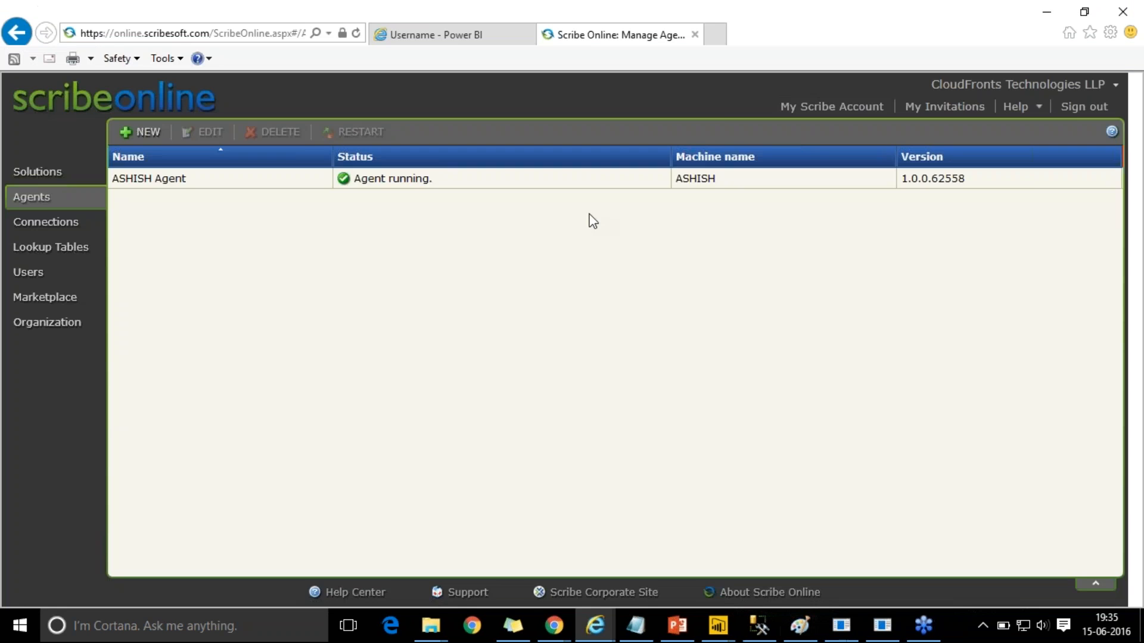
{"action": "left_click", "coordinate": [1040, 17]}
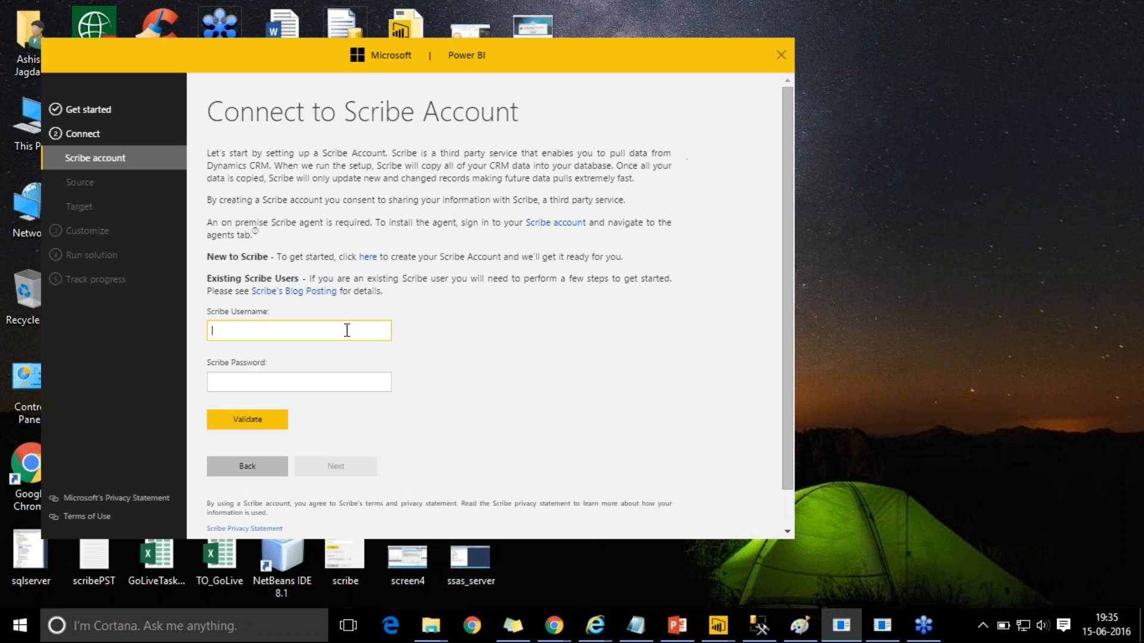
- Validate the Scribe account with its username and password, then continue to Dynamics CRM
{"action": "key", "text": "Tab"}
{"action": "type", "text": "************"}
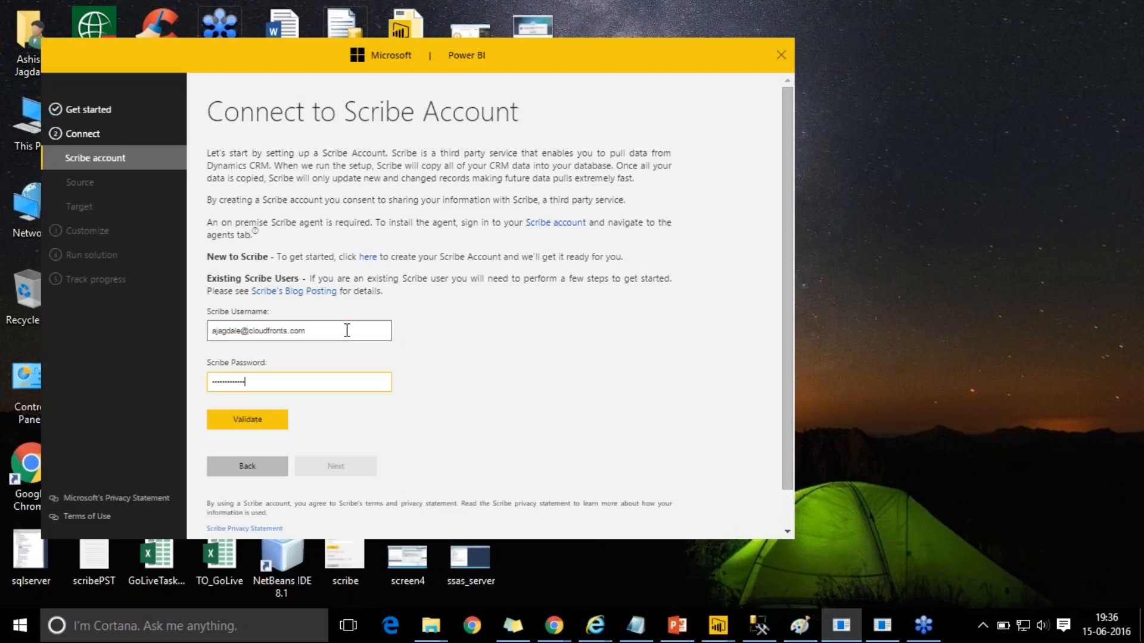
{"action": "left_click", "coordinate": [263, 424]}
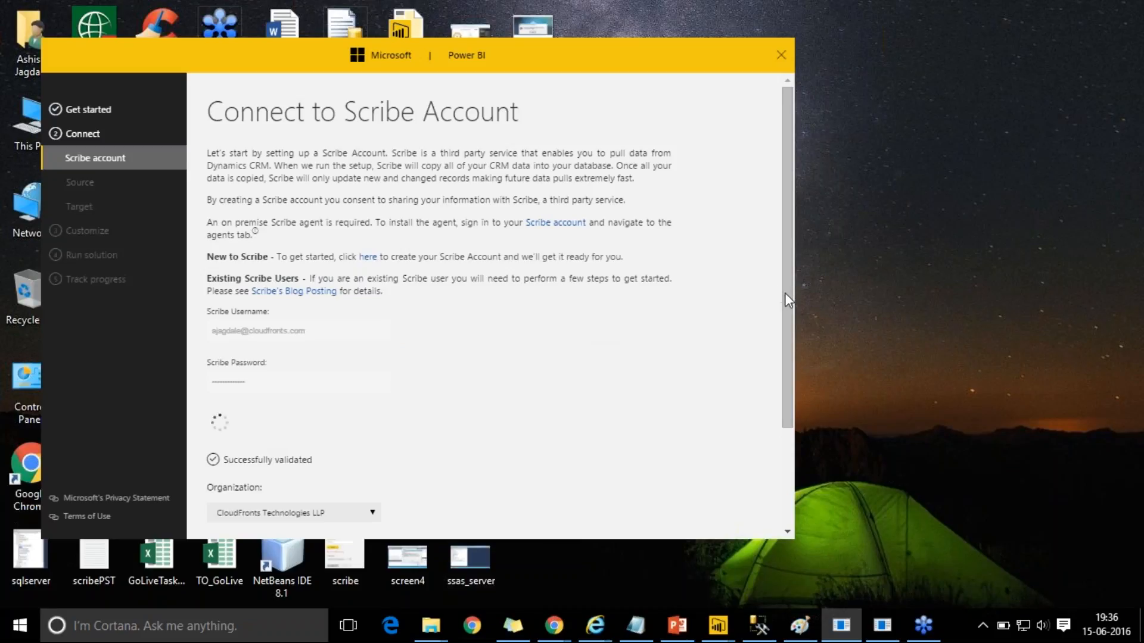
{"action": "scroll", "coordinate": [777, 425], "scroll_direction": "down", "scroll_amount": 3}
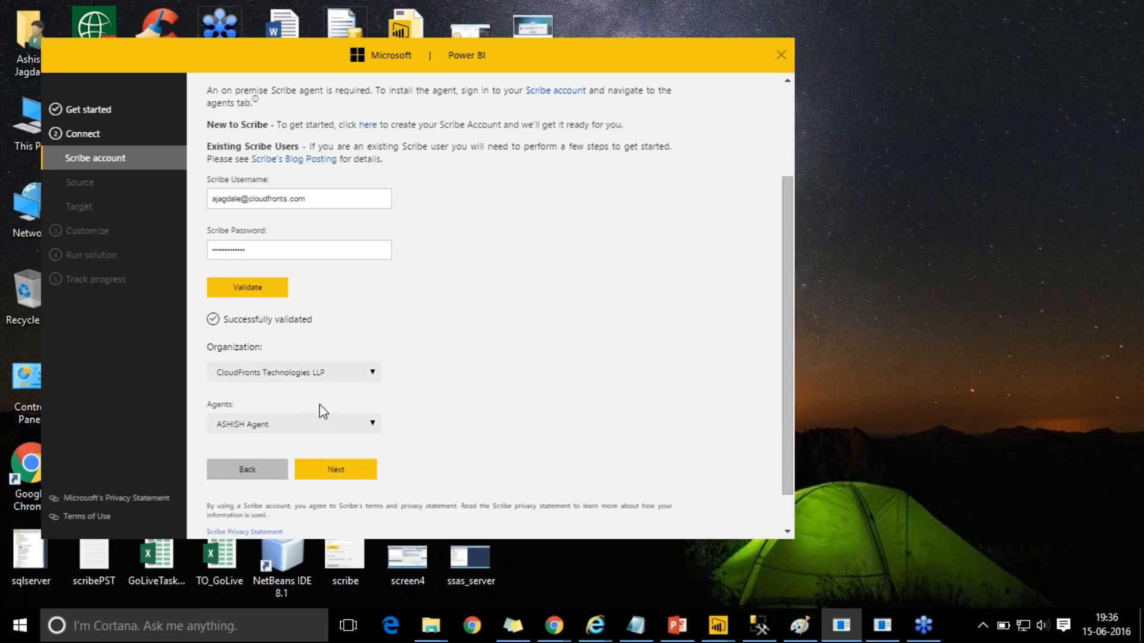
{"action": "left_click", "coordinate": [364, 480]}
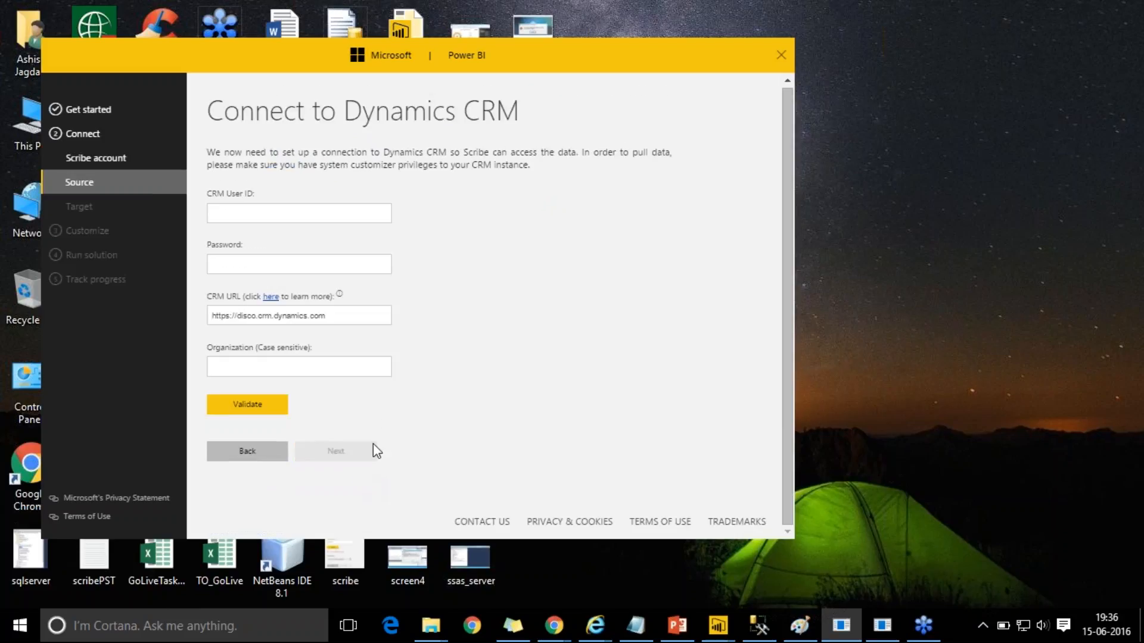
- Enter the CRM user ID e-mail and the CRM password in the Dynamics CRM form
{"action": "left_click", "coordinate": [344, 213]}
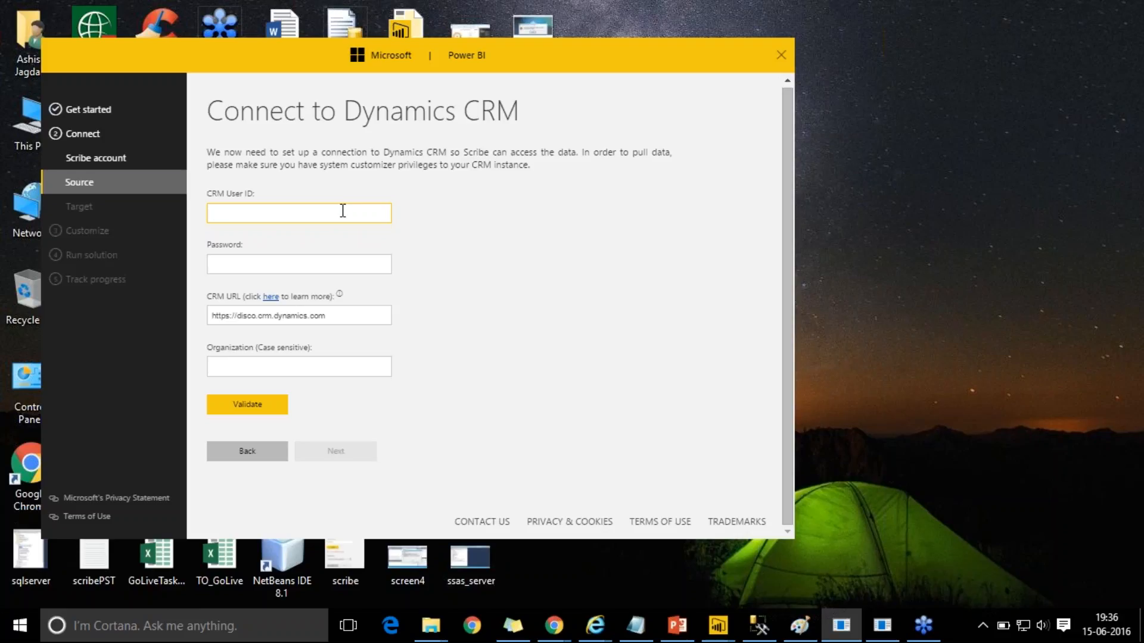
{"action": "key", "text": "Tab"}
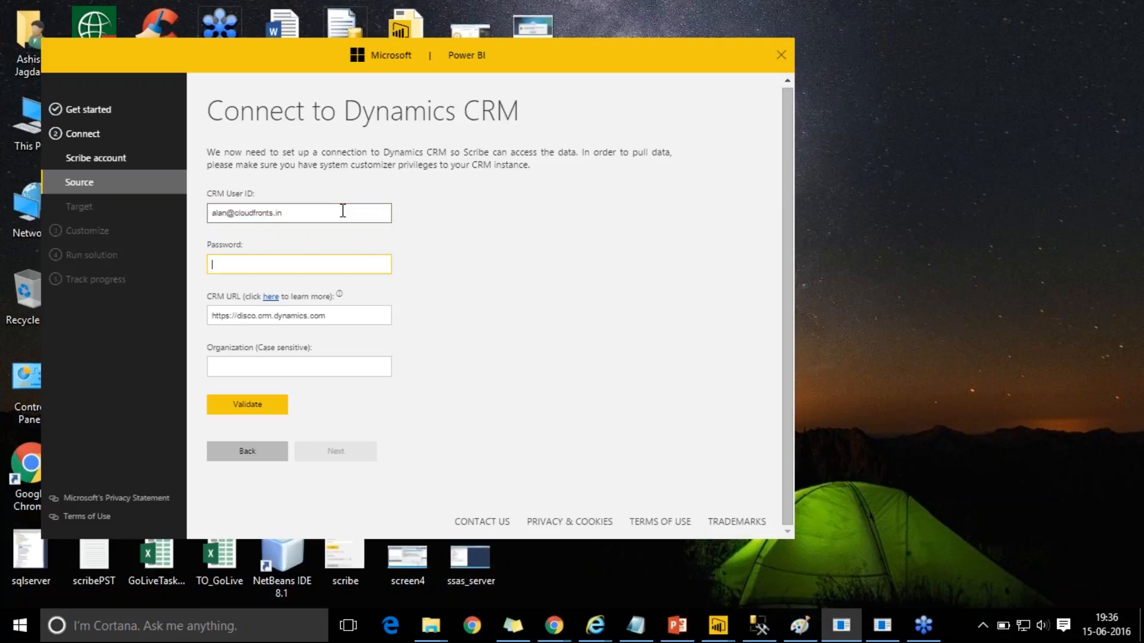
{"action": "type", "text": "•••••••••••"}
{"action": "left_click", "coordinate": [324, 374]}
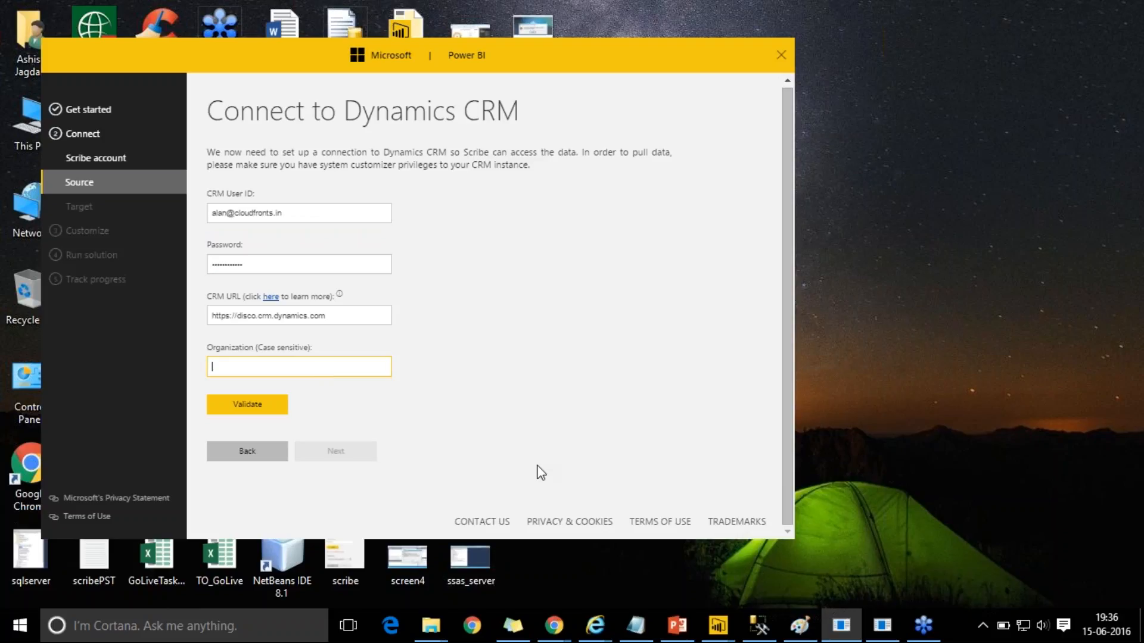
- In Dynamics CRM, open Customization > Developer Resources and select the instance's Unique Name value
{"action": "mouse_move", "coordinate": [572, 635]}
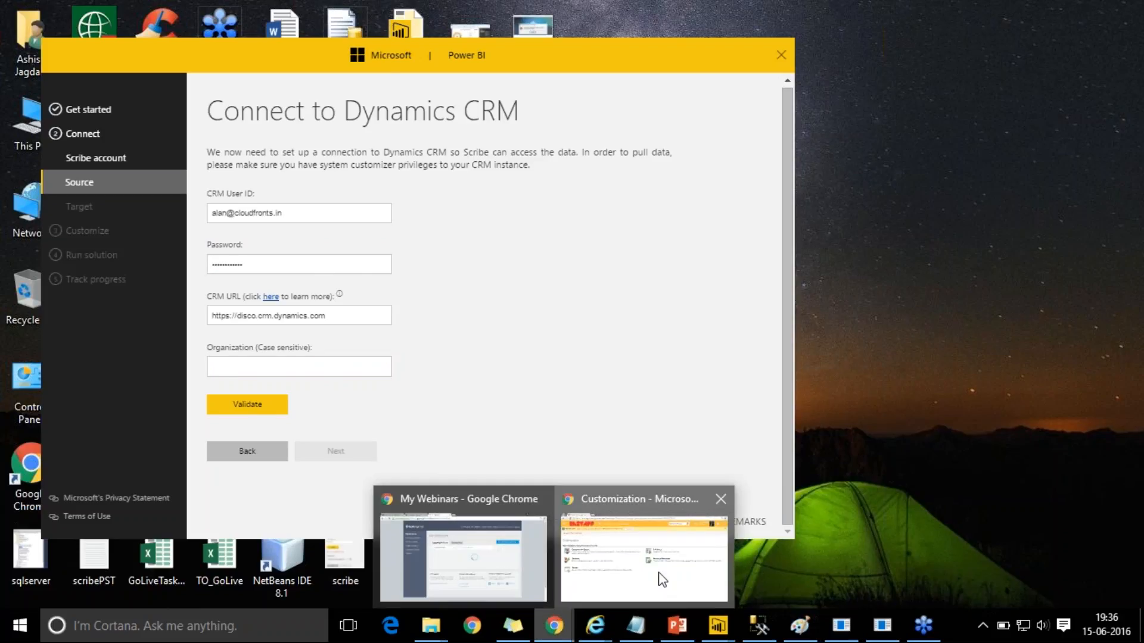
{"action": "left_click", "coordinate": [658, 573]}
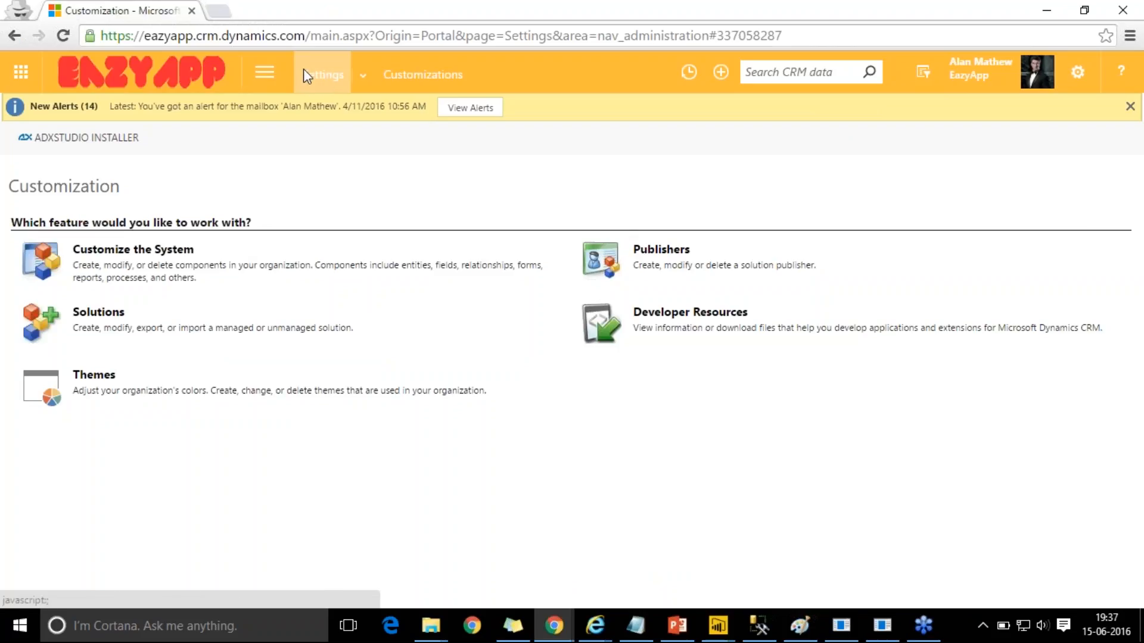
{"action": "left_click", "coordinate": [266, 71]}
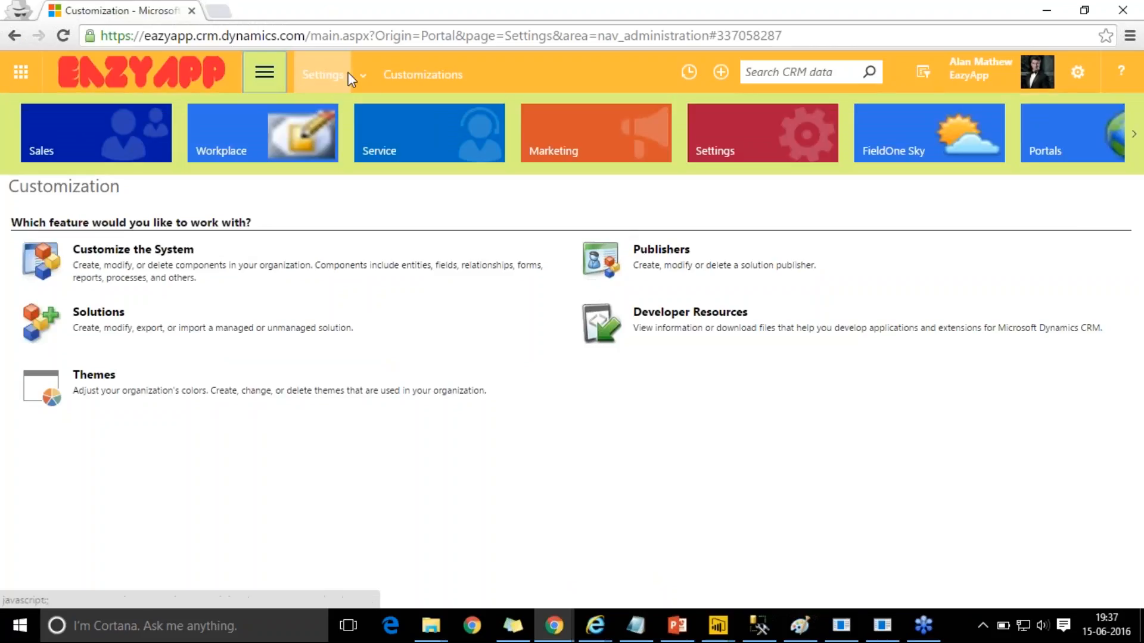
{"action": "left_click", "coordinate": [365, 81]}
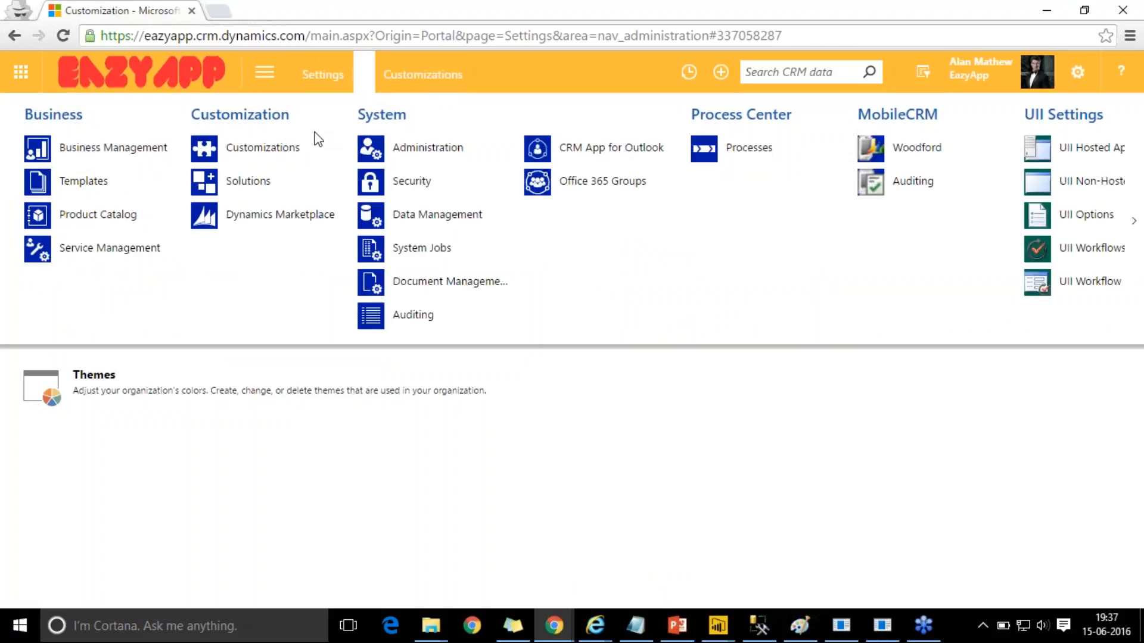
{"action": "left_click", "coordinate": [523, 360]}
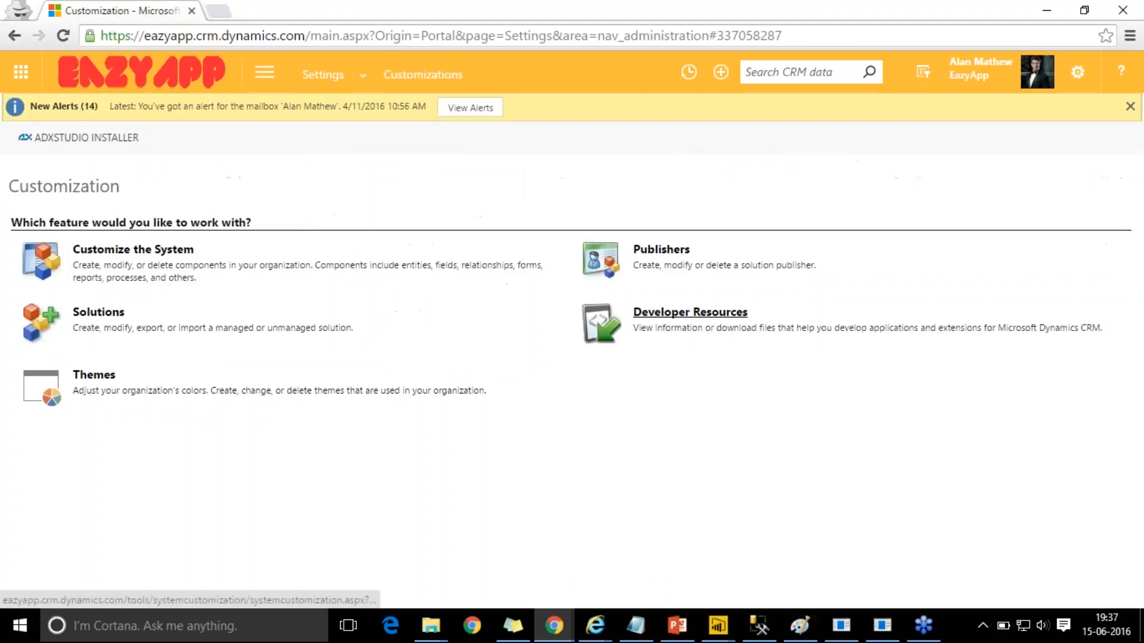
{"action": "left_click", "coordinate": [690, 313]}
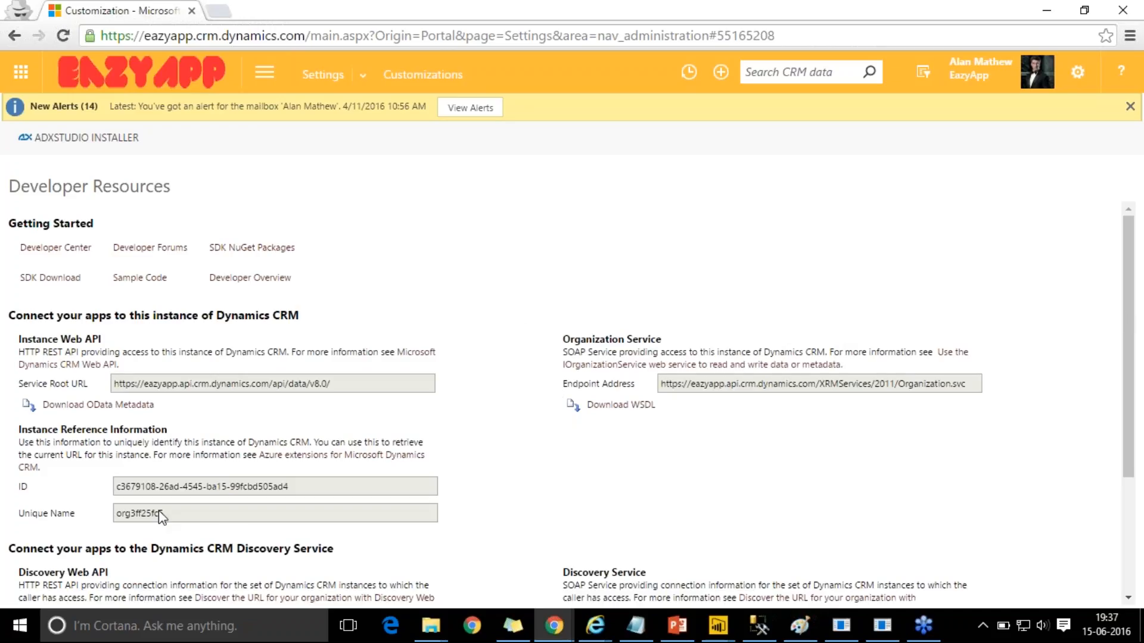
{"action": "double_click", "coordinate": [148, 515]}
{"action": "key", "text": "ctrl+c"}
- Paste the CRM unique name into Organization and validate the Dynamics CRM connection
{"action": "left_click", "coordinate": [1047, 10]}
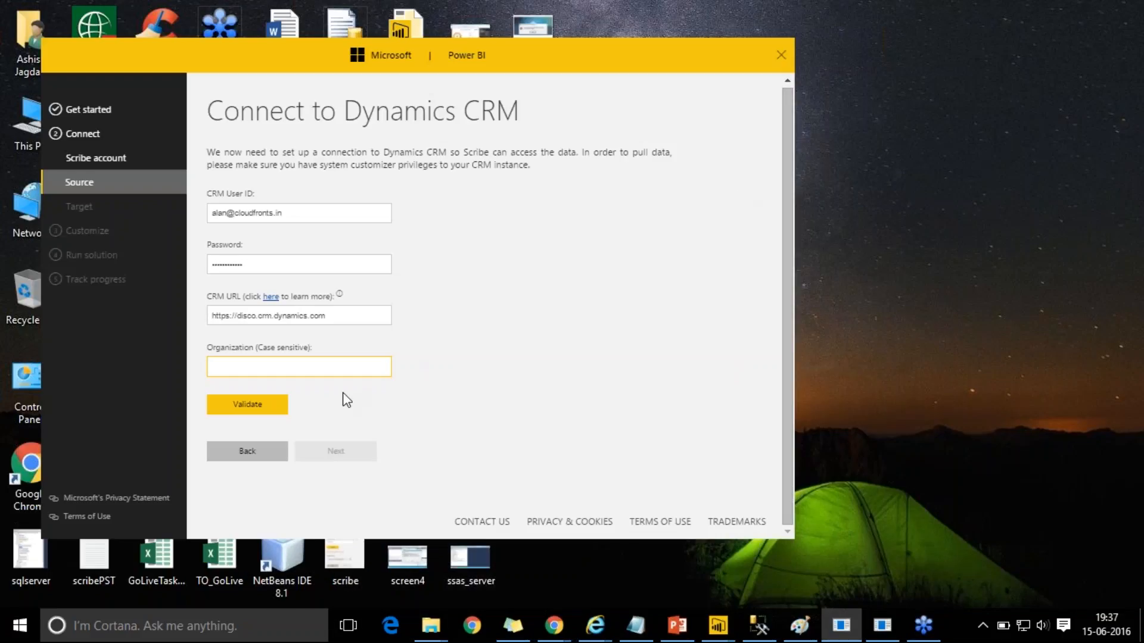
{"action": "key", "text": "ctrl+v"}
{"action": "left_click", "coordinate": [257, 410]}
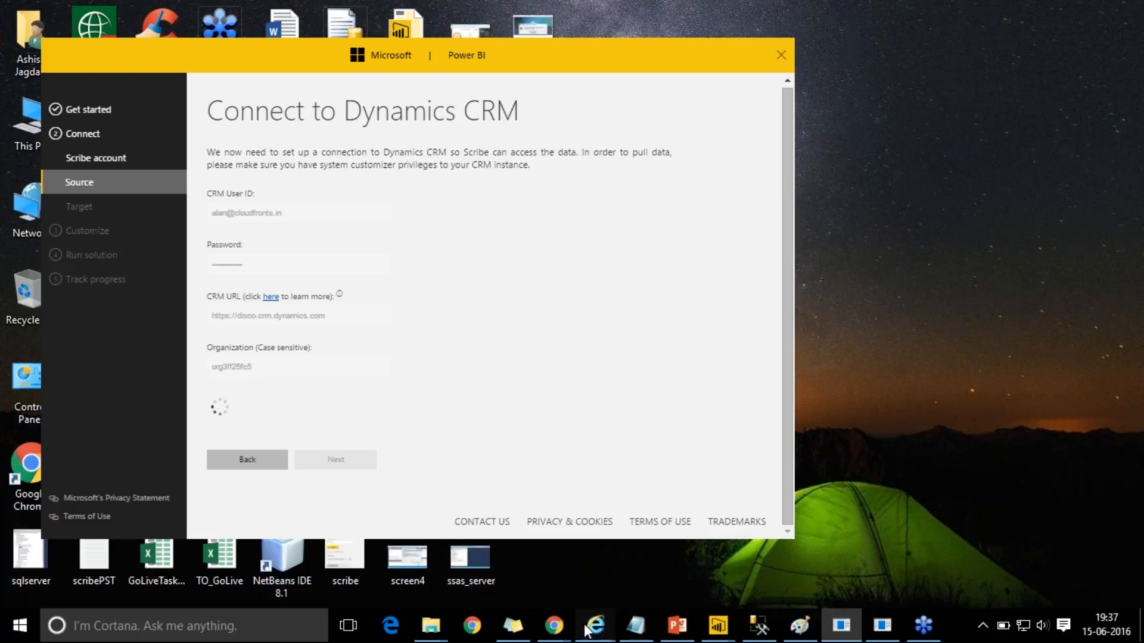
- Recheck the Scribe Online agents page, dismiss the Manage Agents dialog, and return to the installer
{"action": "mouse_move", "coordinate": [596, 626]}
{"action": "left_click", "coordinate": [753, 557]}
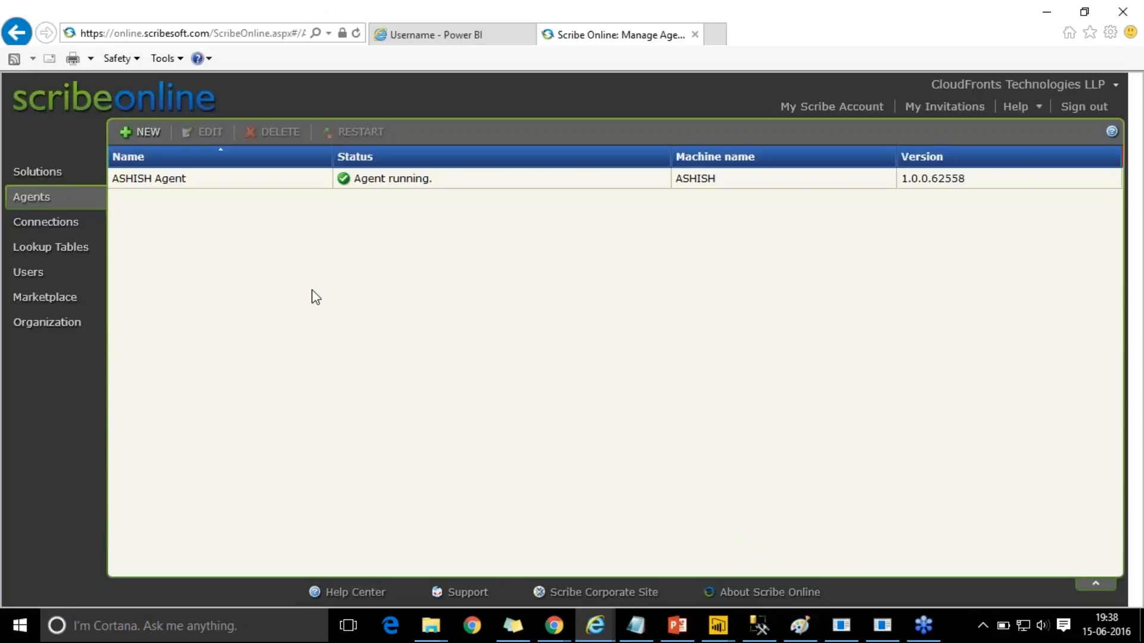
{"action": "left_click", "coordinate": [146, 129]}
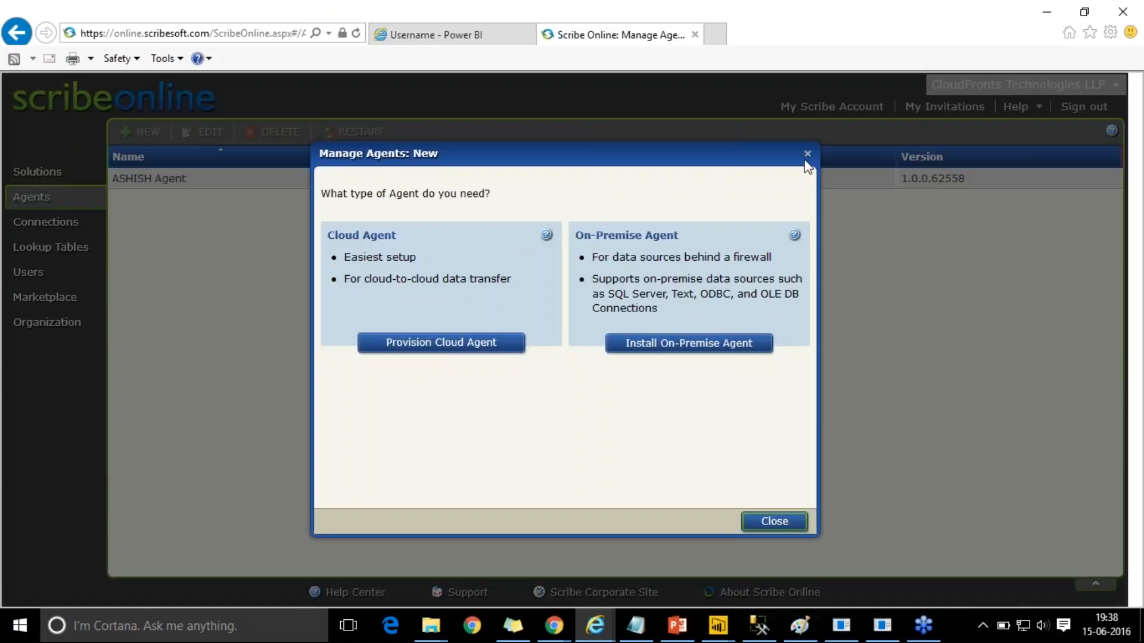
{"action": "left_click", "coordinate": [807, 154]}
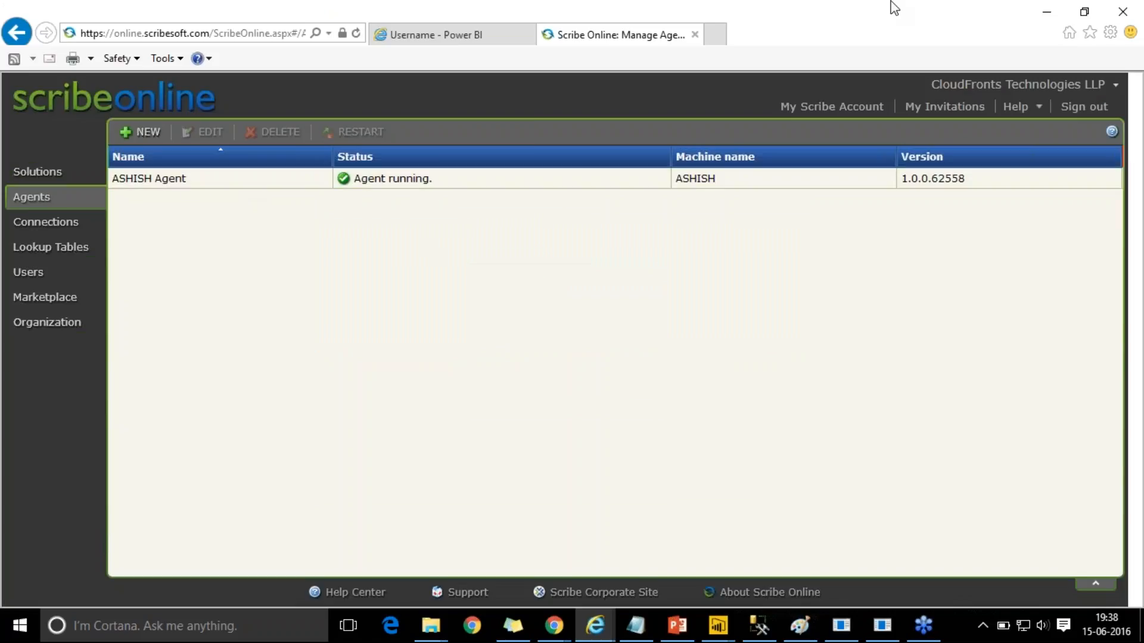
{"action": "left_click", "coordinate": [1047, 12]}
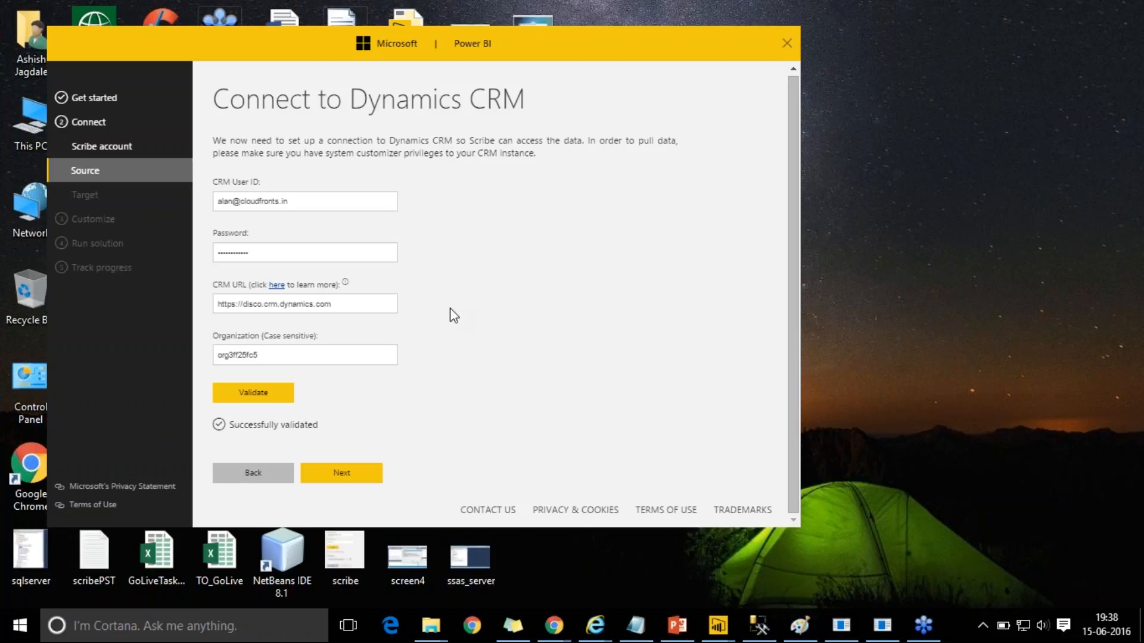
- Advance to the SQL Server target connection step and select the Server Name field
{"action": "left_click", "coordinate": [342, 472]}
{"action": "left_click", "coordinate": [329, 185]}
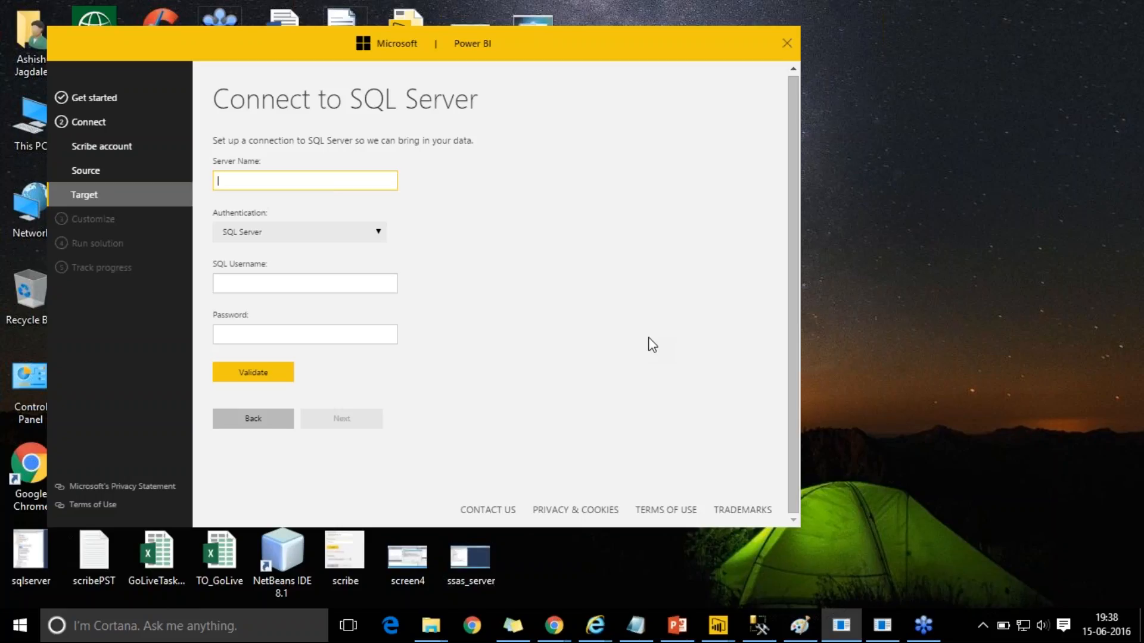
{"action": "left_click", "coordinate": [759, 626]}
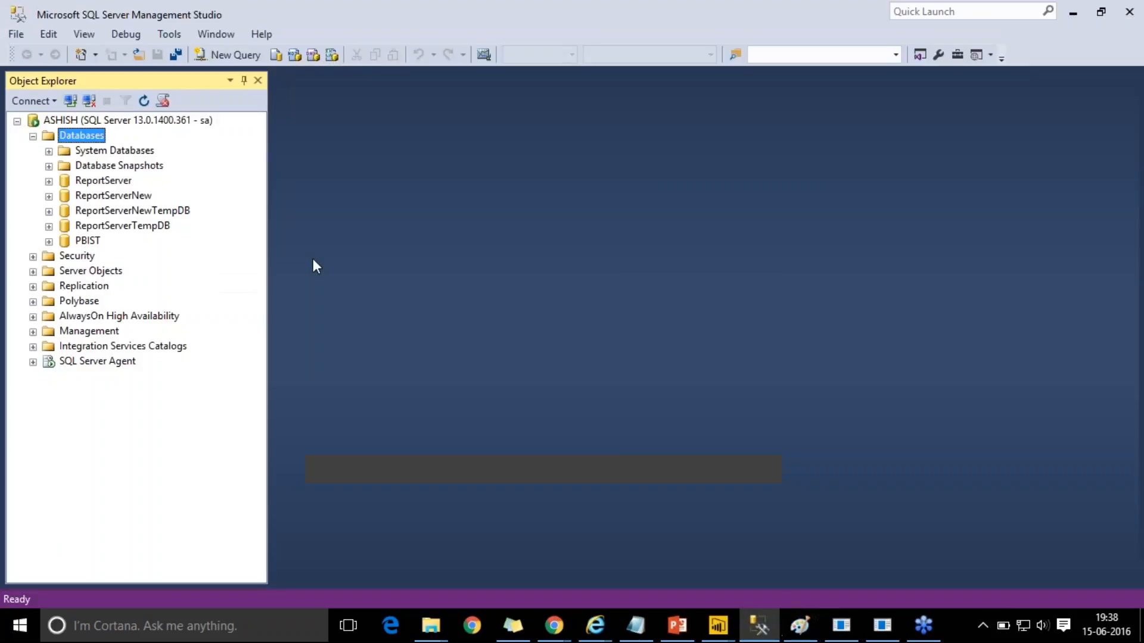
{"action": "left_click", "coordinate": [62, 124]}
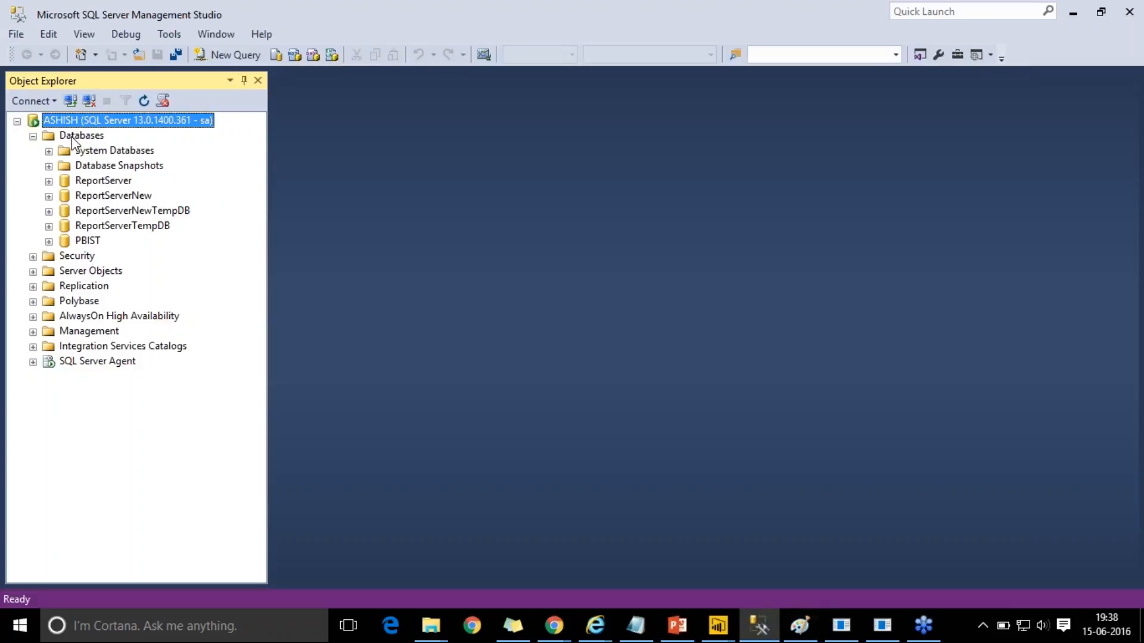
{"action": "left_click", "coordinate": [89, 243]}
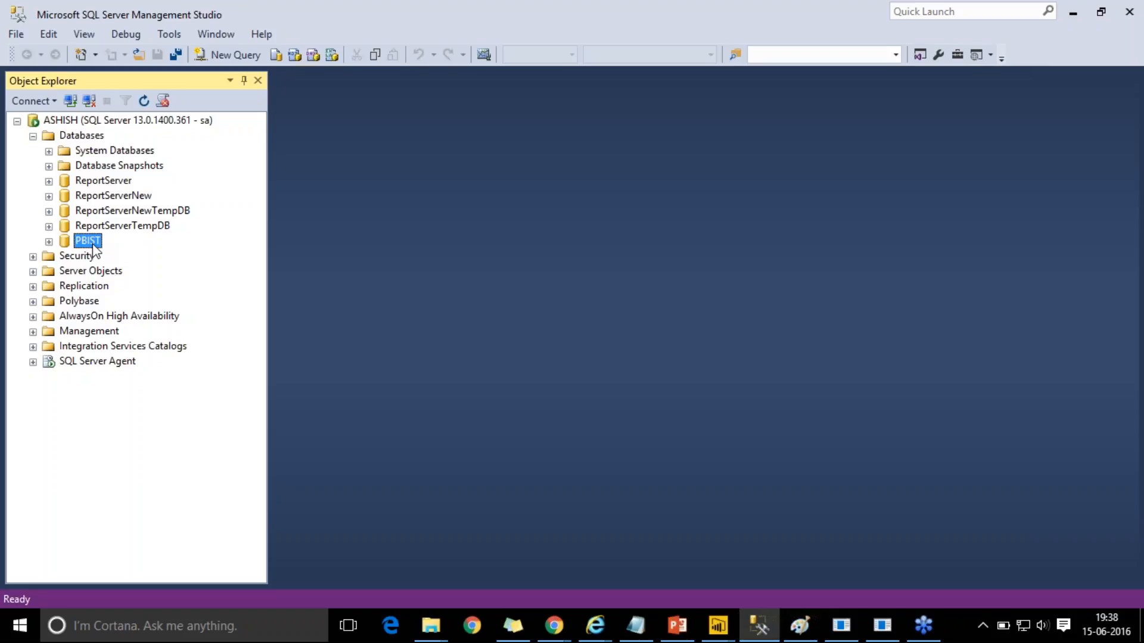
{"action": "left_click", "coordinate": [1073, 9]}
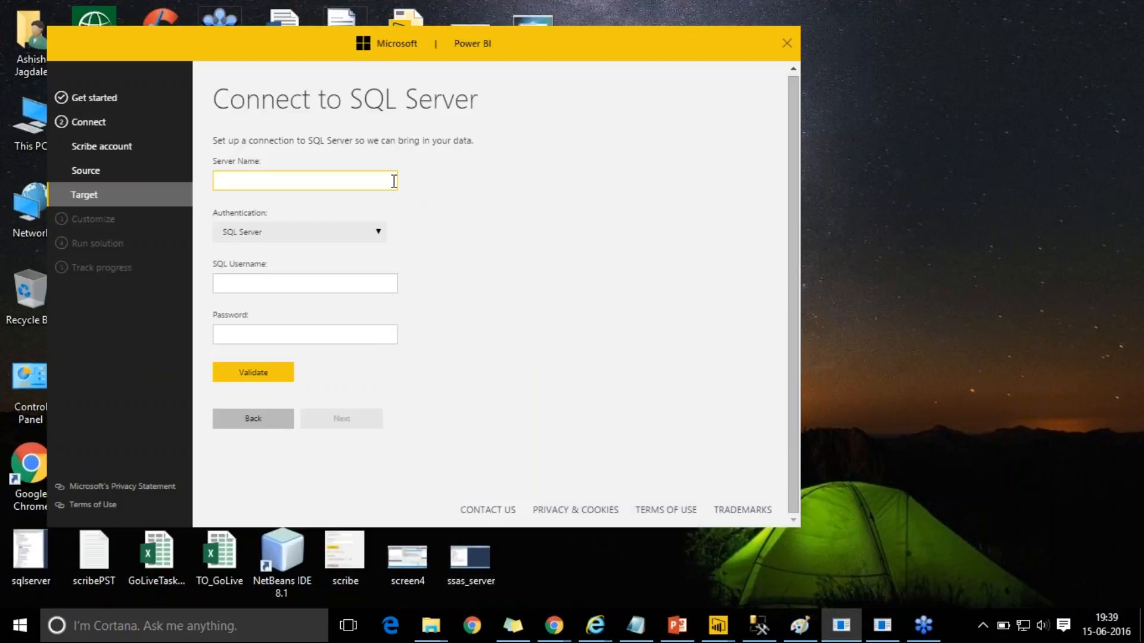
- Enter the server name, SQL username 'sa' and password, and validate the connection
{"action": "type", "text": "ASHISH"}
{"action": "key", "text": "Tab"}
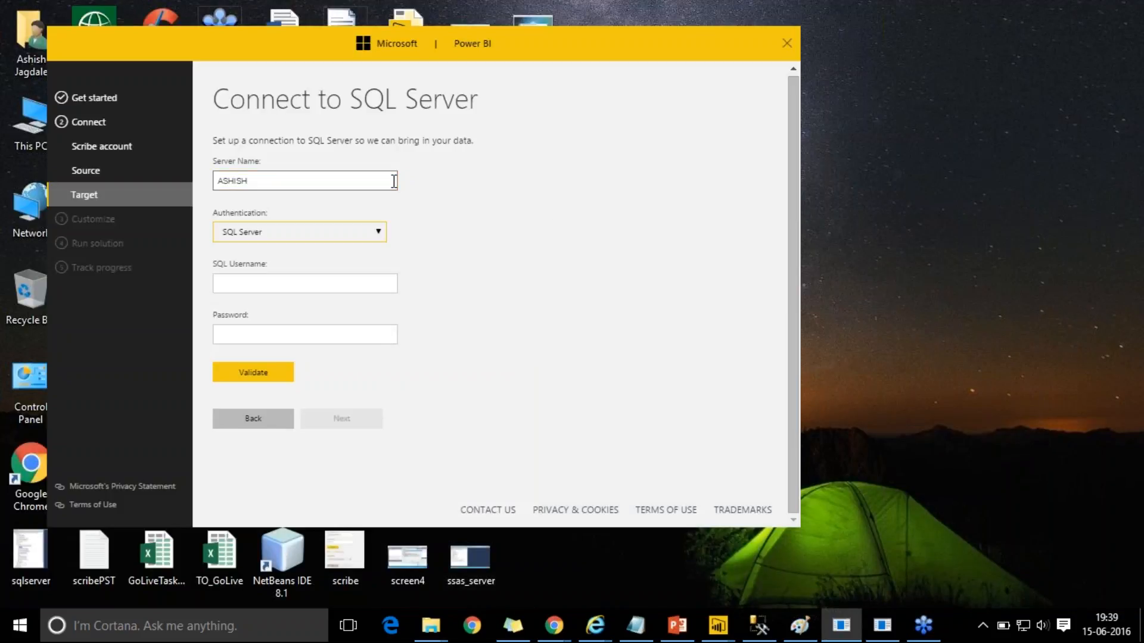
{"action": "key", "text": "Tab"}
{"action": "type", "text": "sa"}
{"action": "key", "text": "Tab"}
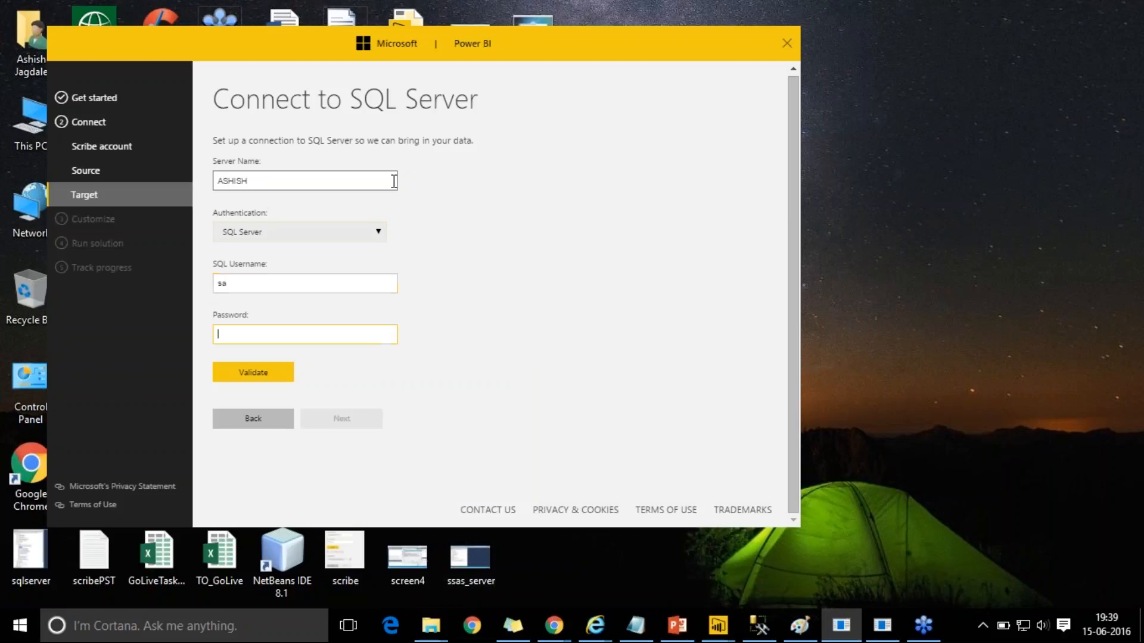
{"action": "type", "text": "************"}
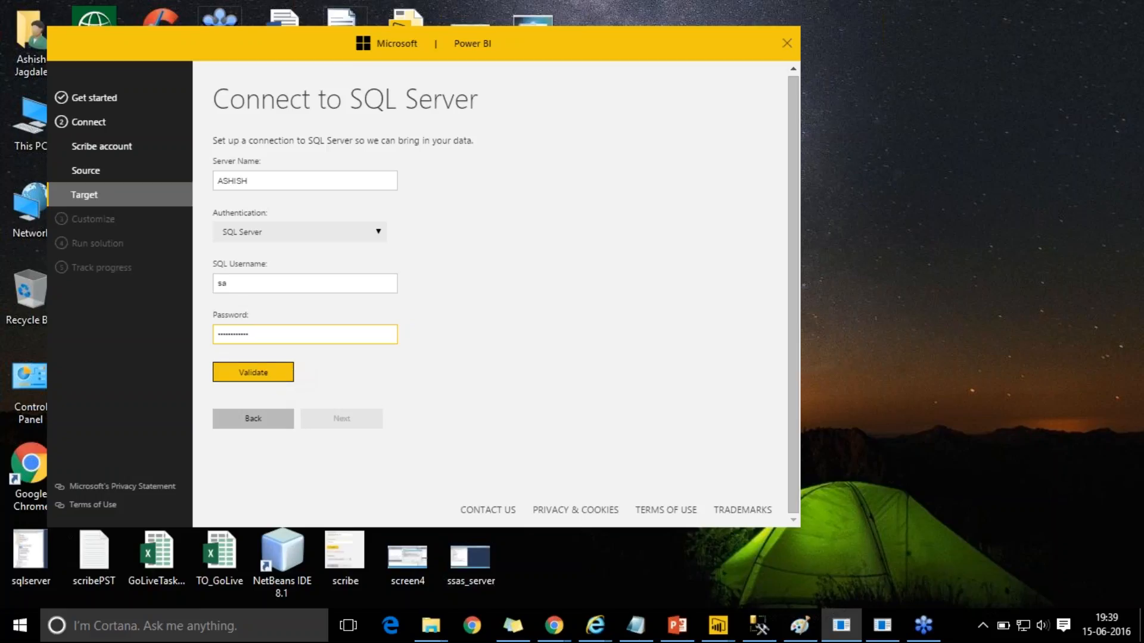
{"action": "left_click", "coordinate": [278, 372]}
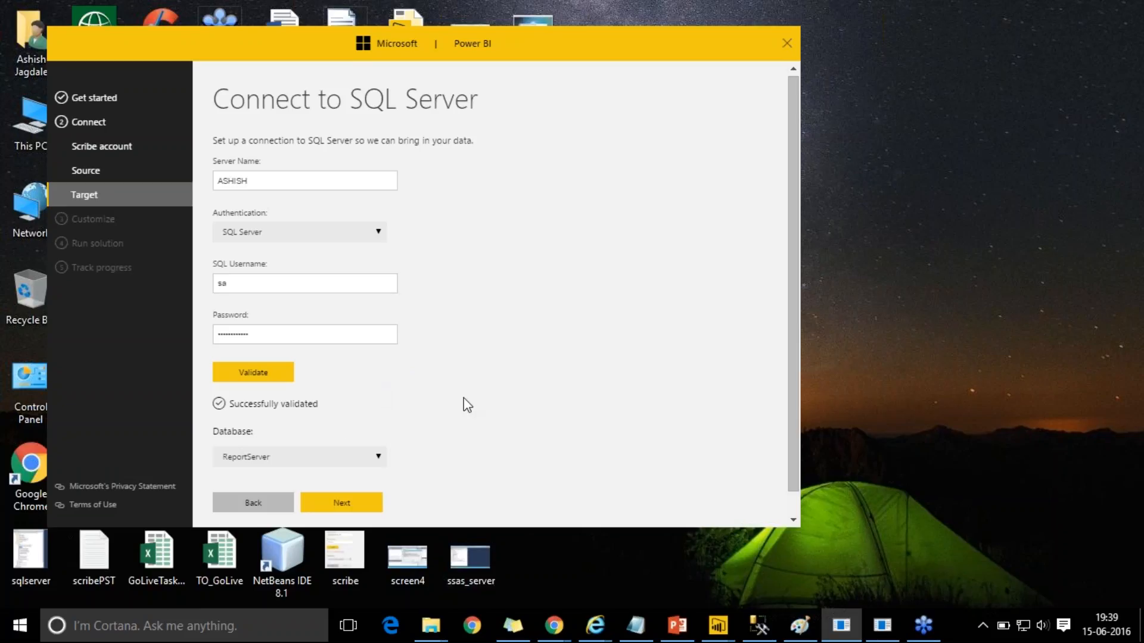
- Choose PBIST from the Database dropdown as the target database
{"action": "scroll", "coordinate": [792, 300], "scroll_direction": "down", "scroll_amount": 1}
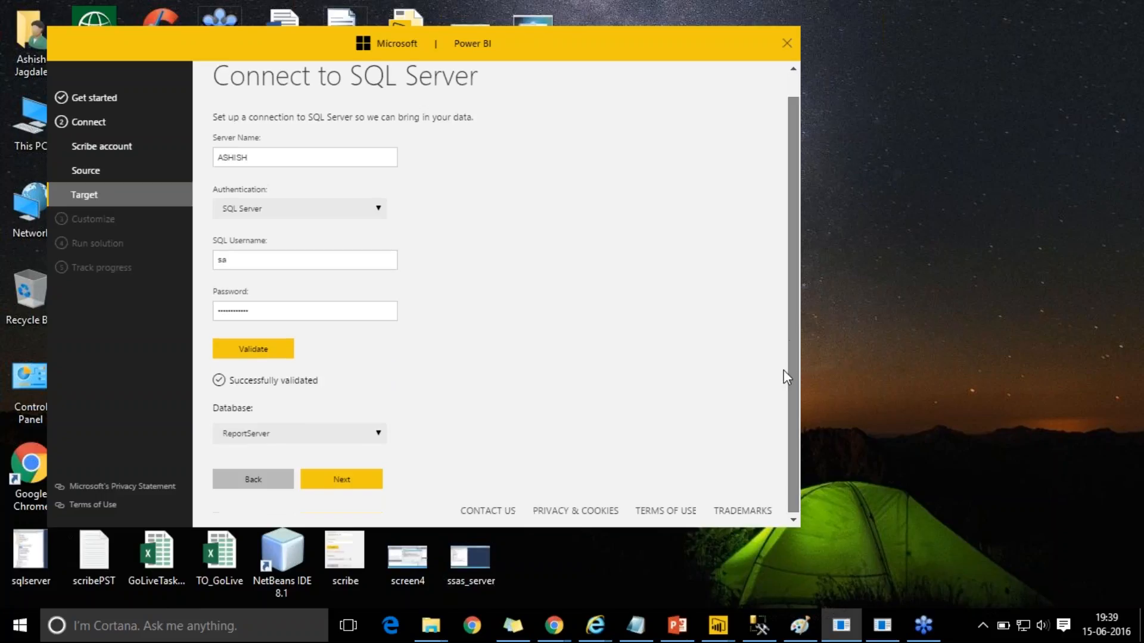
{"action": "left_click", "coordinate": [331, 434]}
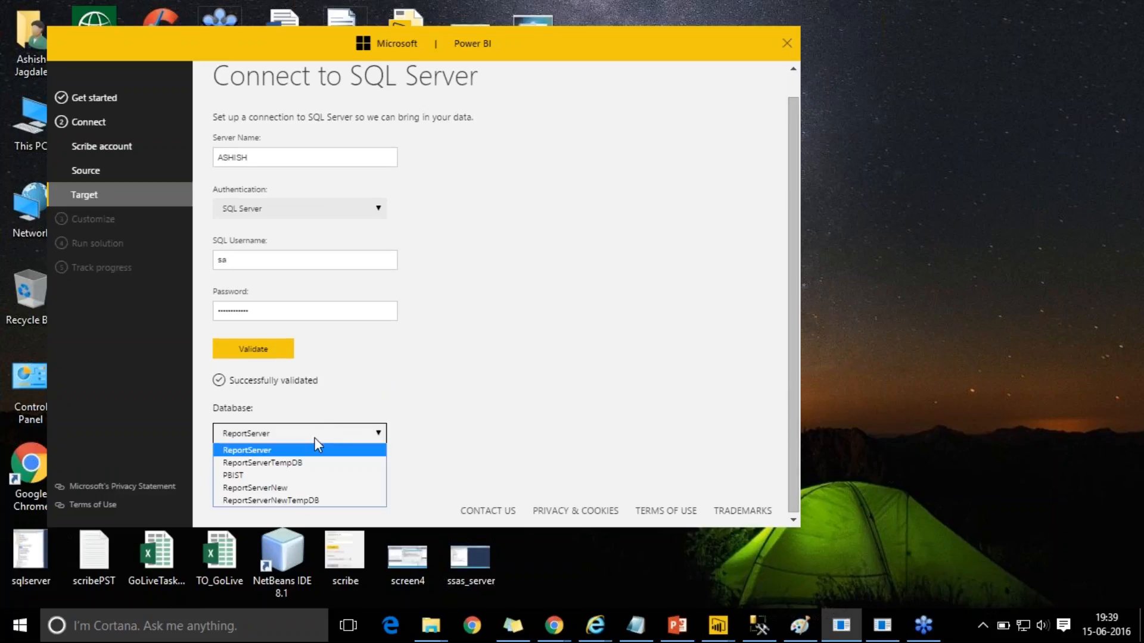
{"action": "left_click", "coordinate": [289, 477]}
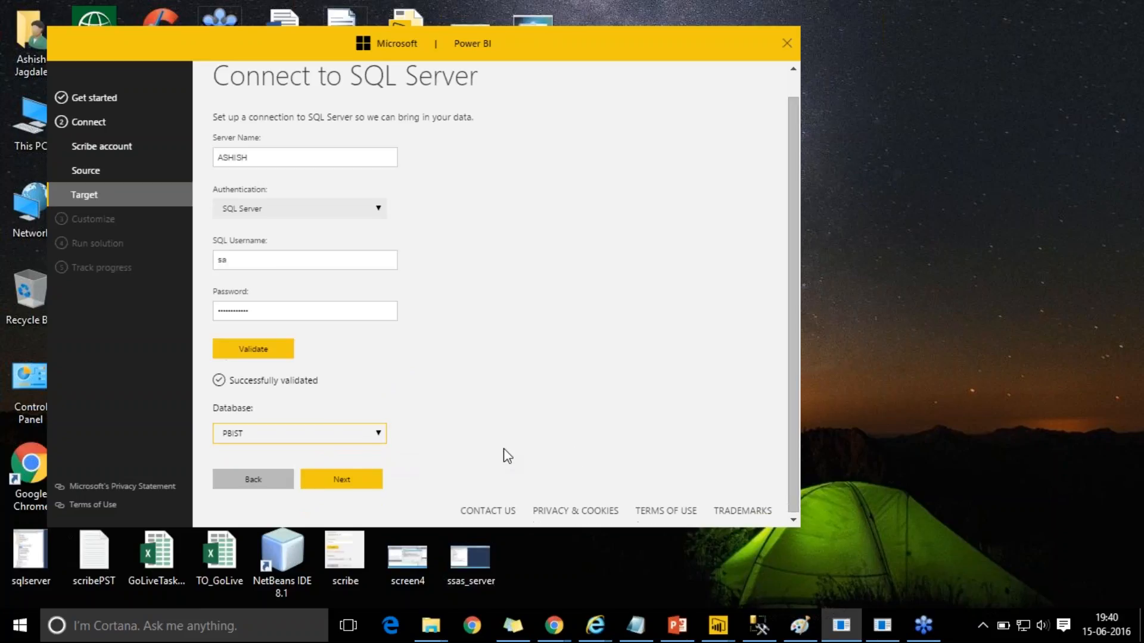
- Keep January as the fiscal year start and proceed to the Verify and run summary
{"action": "left_click", "coordinate": [353, 480]}
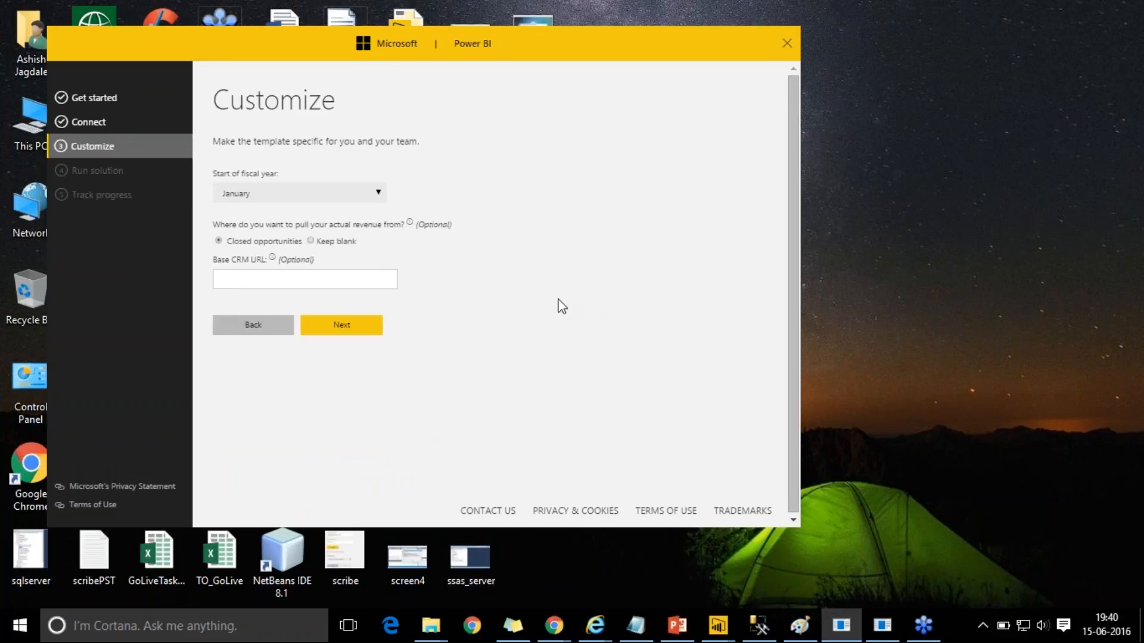
{"action": "left_click", "coordinate": [379, 192]}
{"action": "left_click", "coordinate": [488, 208]}
{"action": "left_click", "coordinate": [365, 332]}
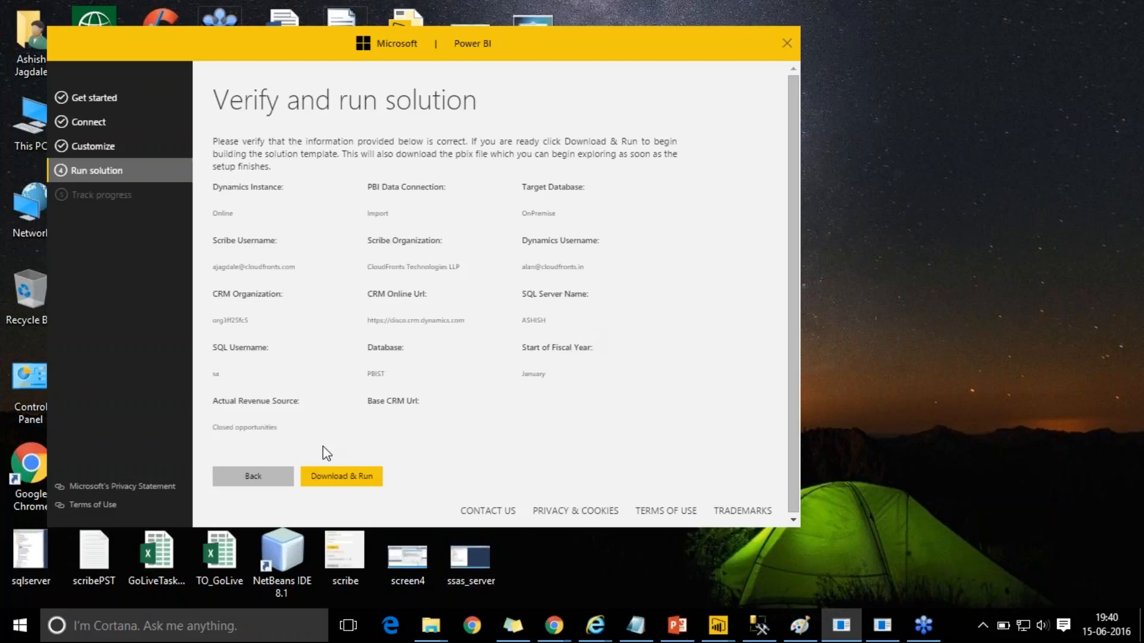
- Start the solution deployment with Download & Run, then begin downloading the SalesManagement PBIX
{"action": "left_click", "coordinate": [353, 479]}
{"action": "left_click", "coordinate": [352, 477]}
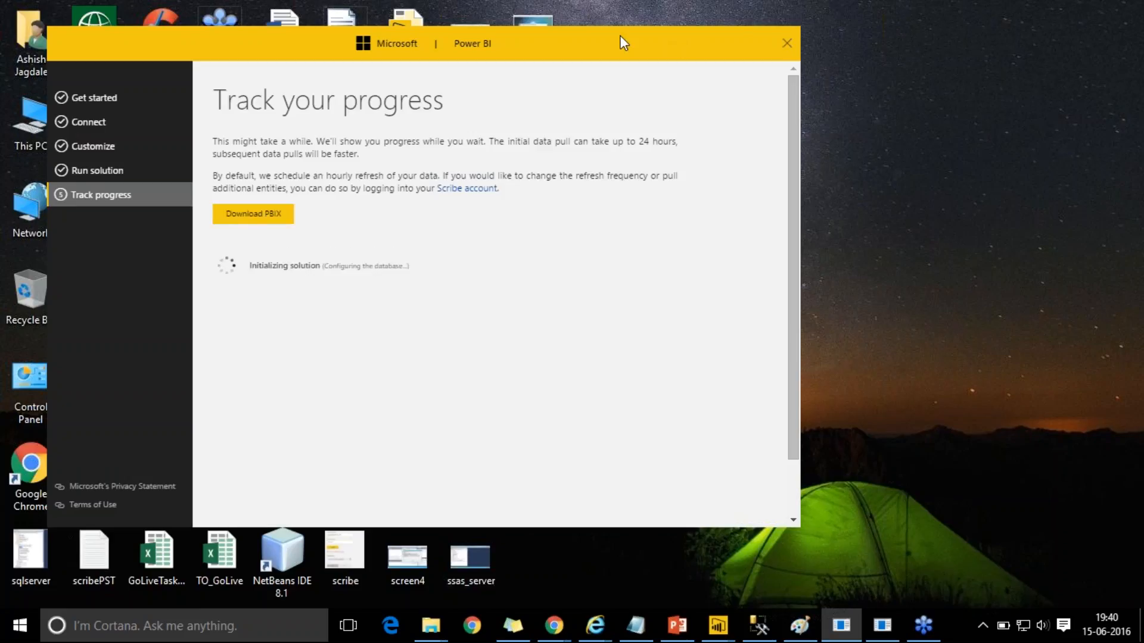
{"action": "left_click_drag", "start_coordinate": [619, 38], "coordinate": [786, 53]}
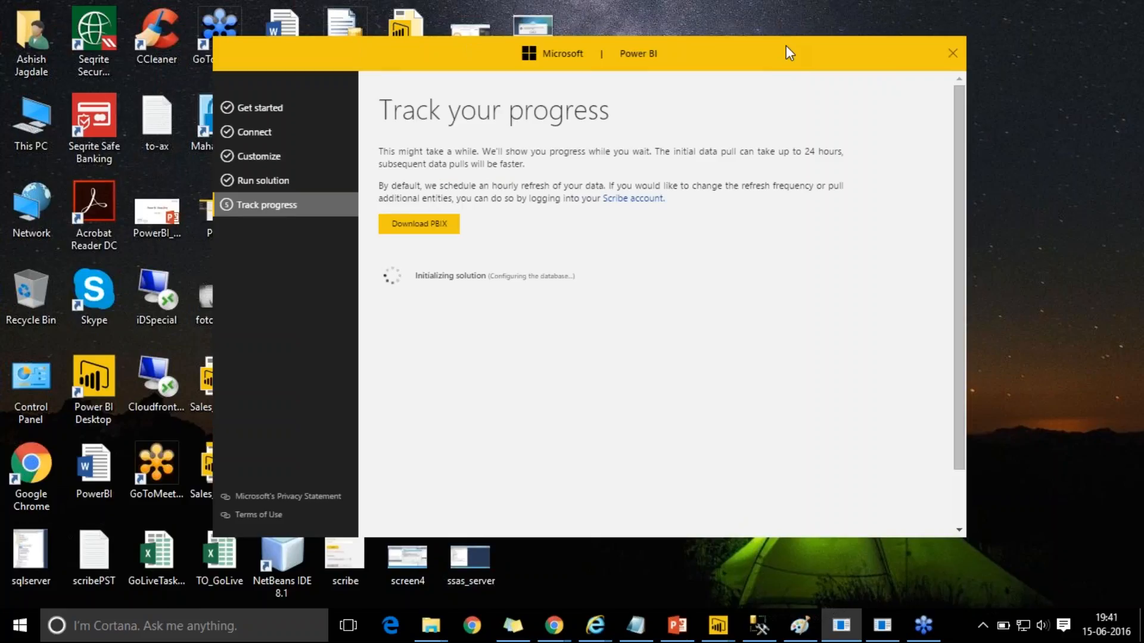
{"action": "left_click", "coordinate": [442, 225]}
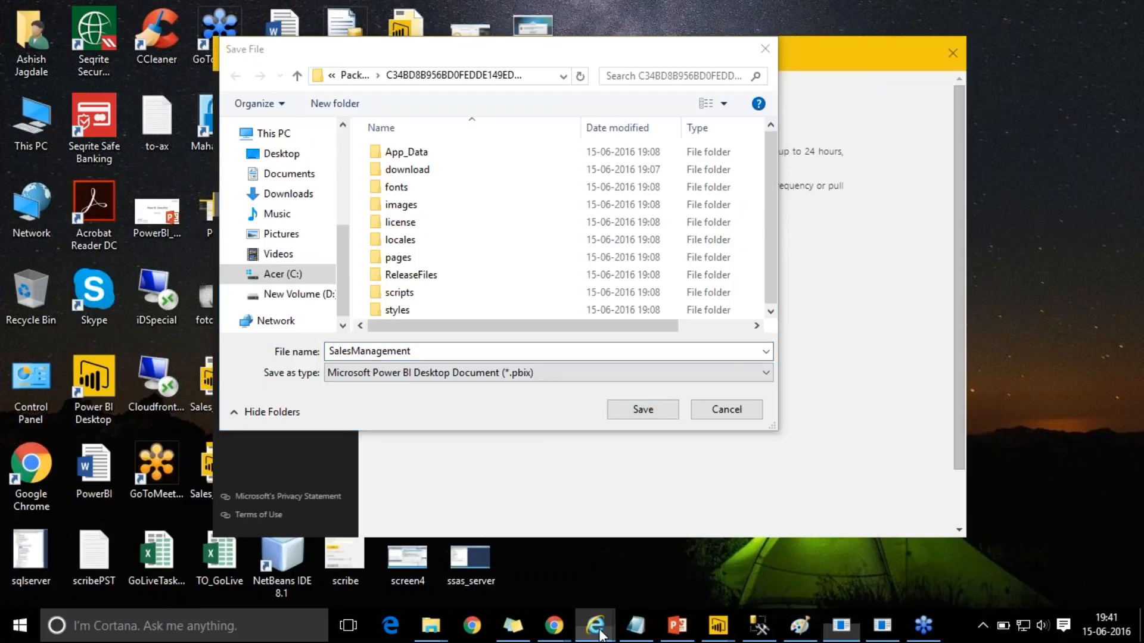
- Check the list of solutions in Scribe Online, then minimize the browser
{"action": "mouse_move", "coordinate": [598, 630]}
{"action": "left_click", "coordinate": [748, 569]}
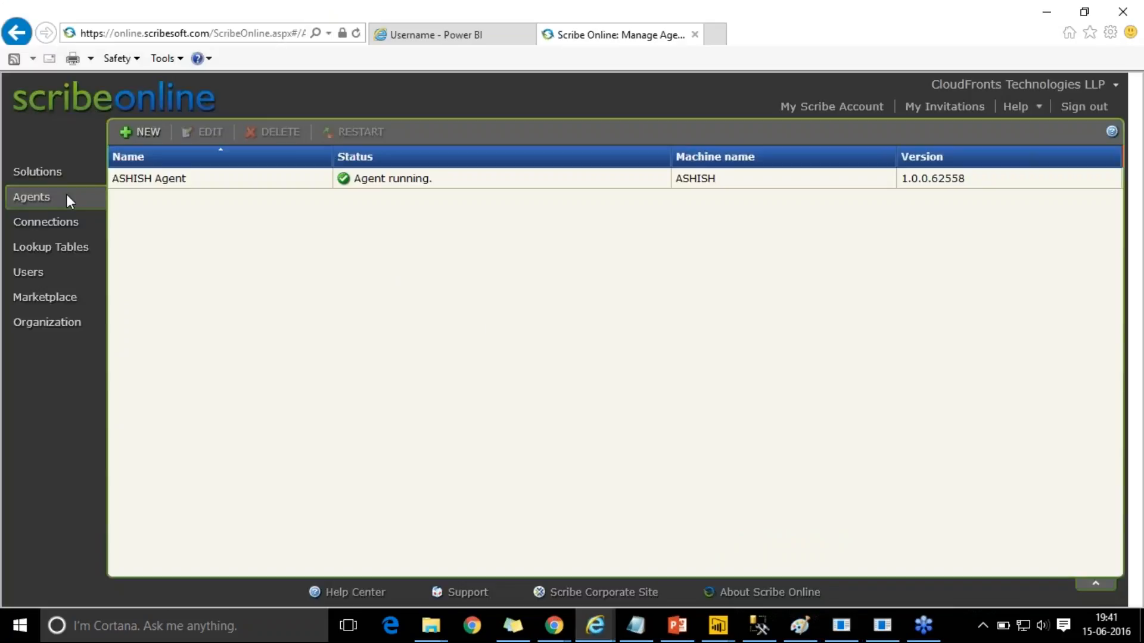
{"action": "left_click", "coordinate": [41, 174]}
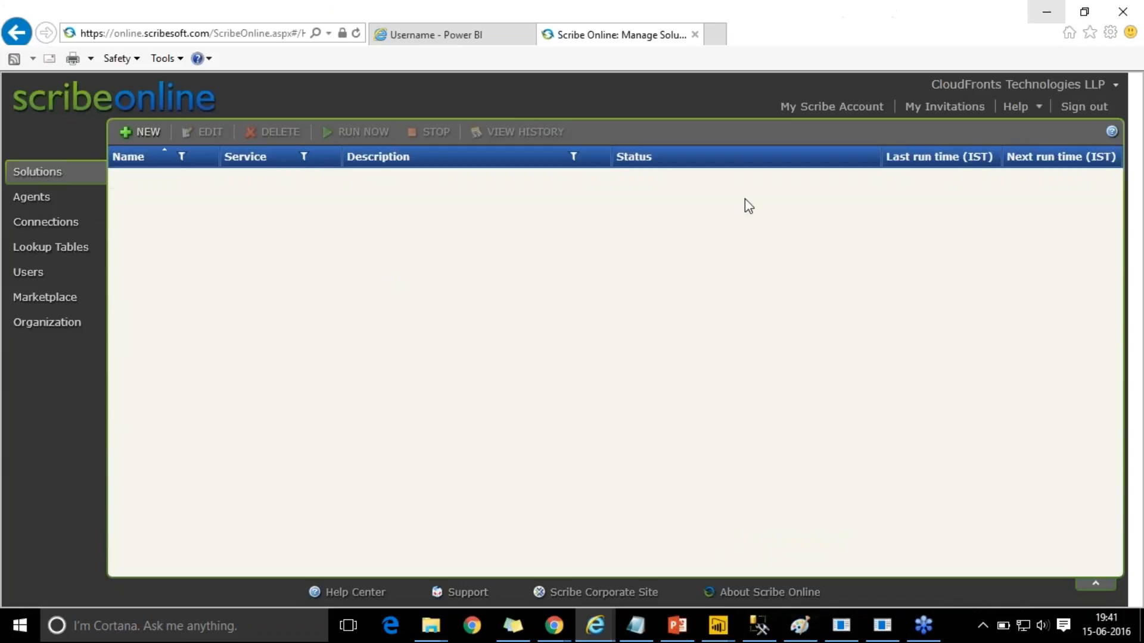
{"action": "left_click", "coordinate": [1047, 12]}
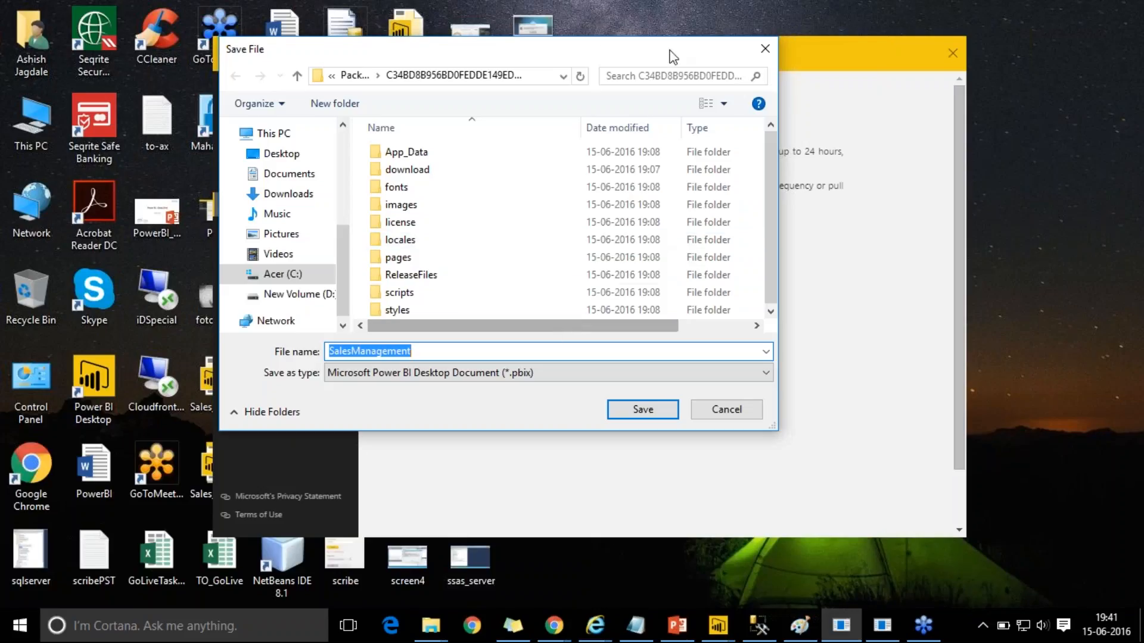
- Save the PBIX report to the Desktop as Sales_Report
{"action": "left_click_drag", "start_coordinate": [591, 55], "coordinate": [734, 105]}
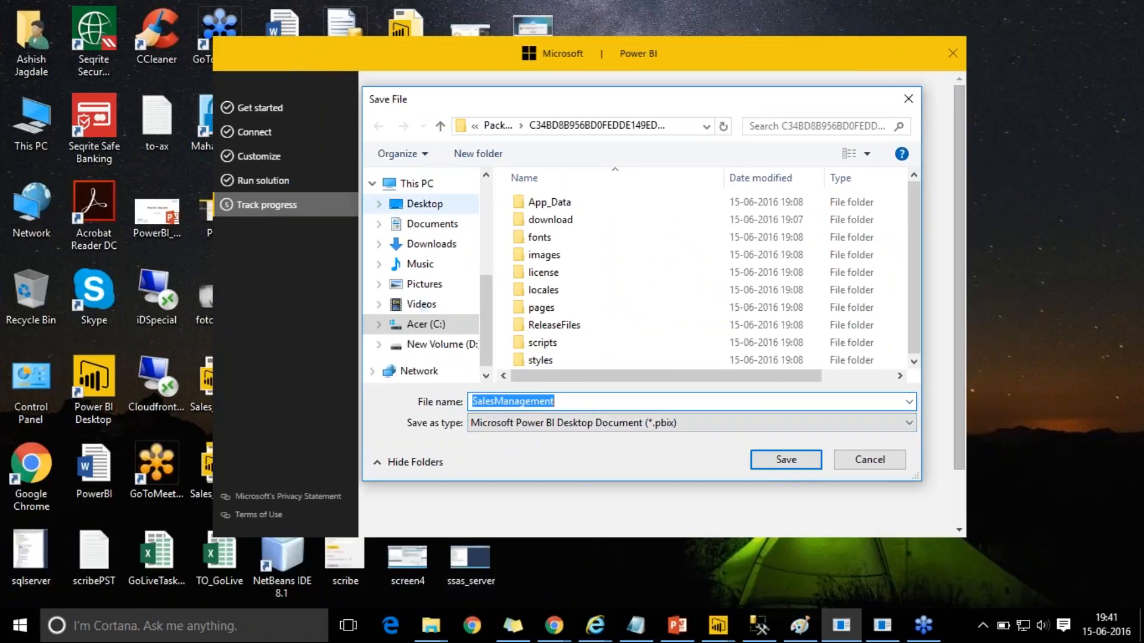
{"action": "left_click", "coordinate": [420, 208]}
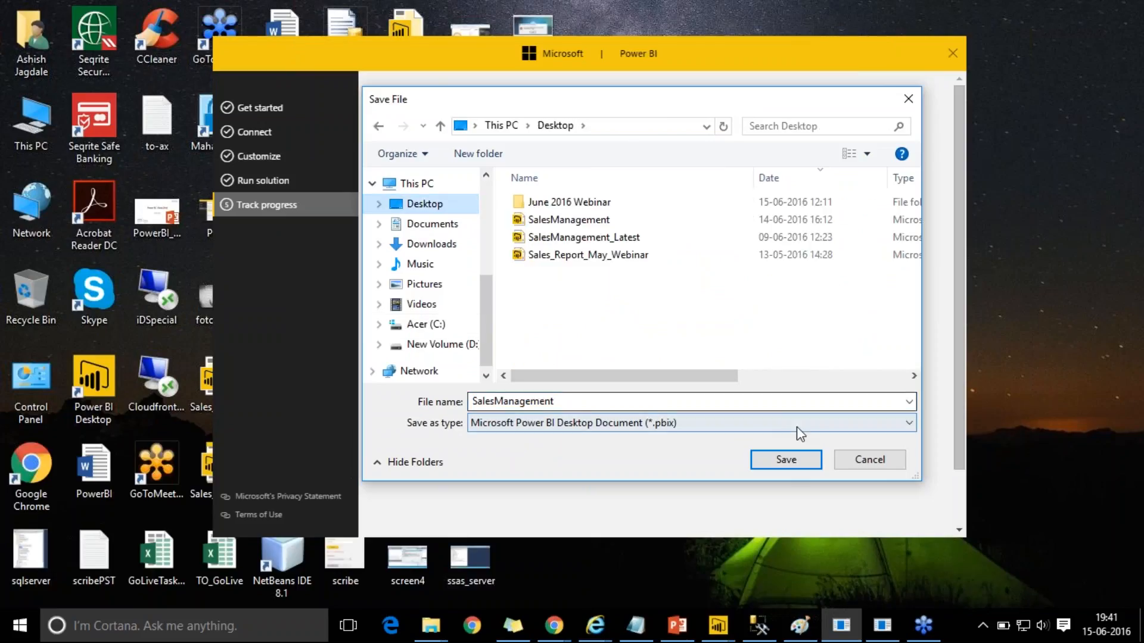
{"action": "double_click", "coordinate": [476, 401]}
{"action": "type", "text": "0"}
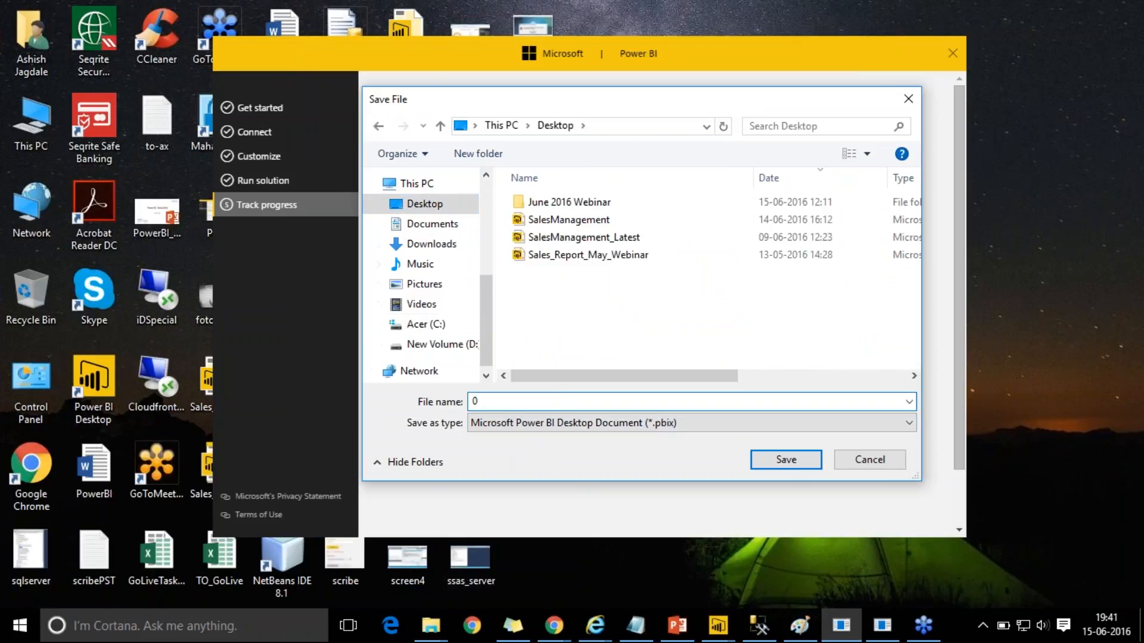
{"action": "key", "text": "BackSpace"}
{"action": "type", "text": "ales_Report"}
{"action": "left_click", "coordinate": [781, 461]}
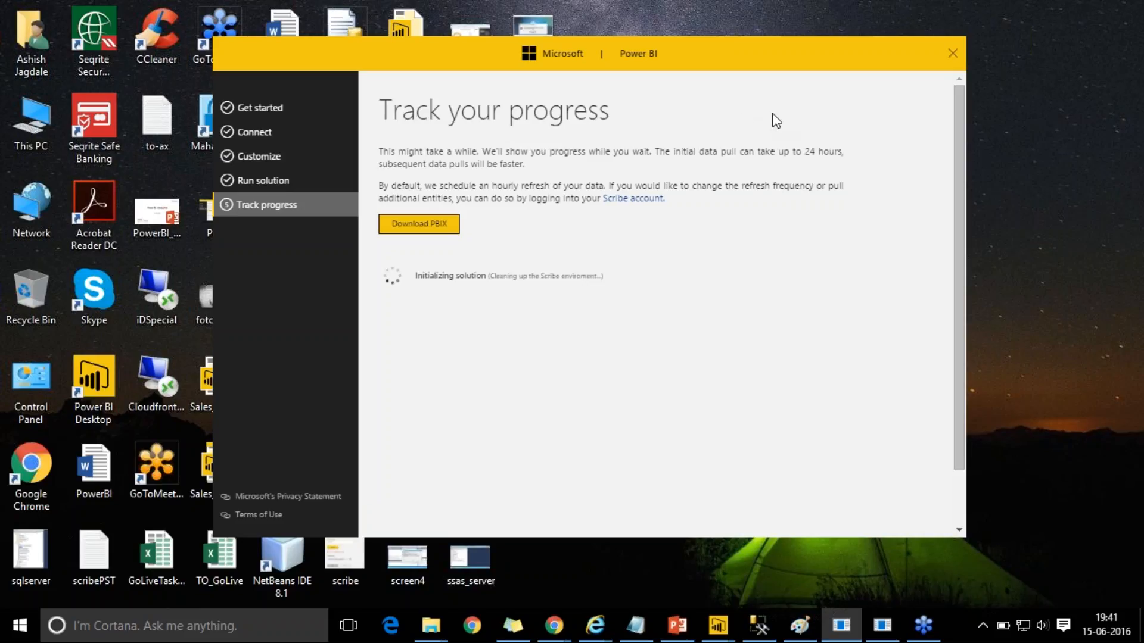
{"action": "mouse_move", "coordinate": [719, 627]}
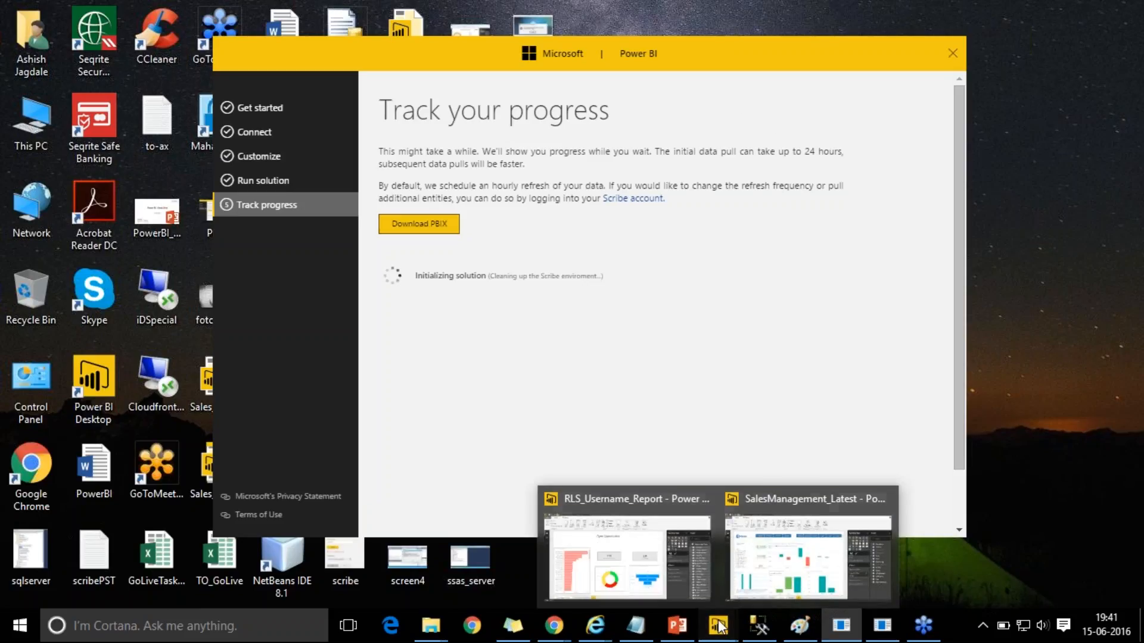
{"action": "left_click", "coordinate": [782, 578]}
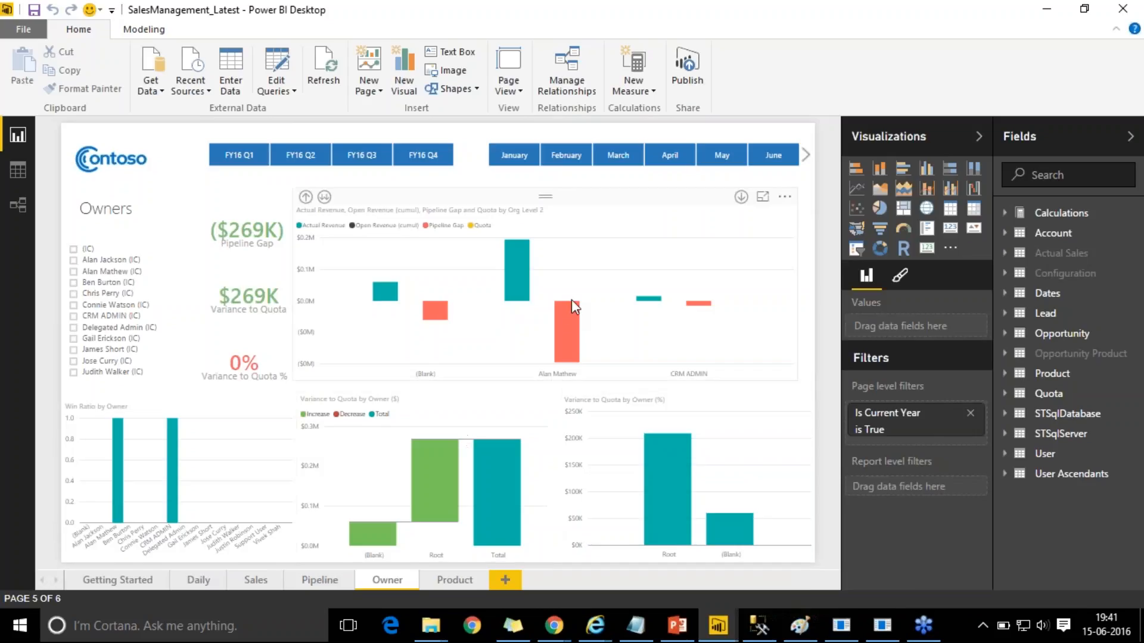
{"action": "mouse_move", "coordinate": [486, 469]}
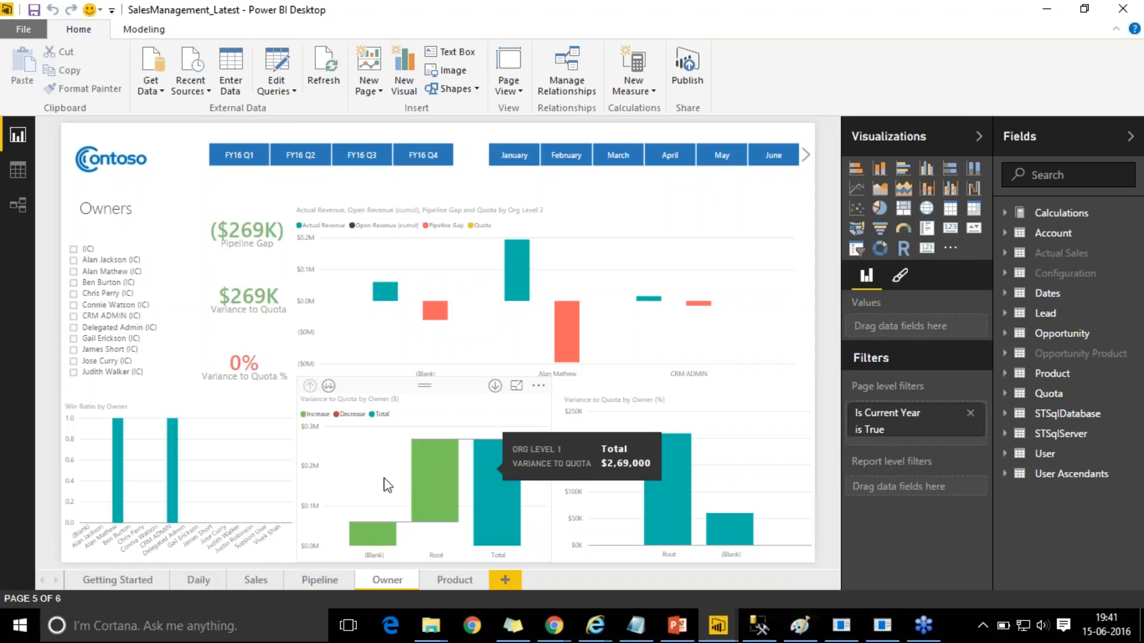
{"action": "left_click", "coordinate": [118, 583]}
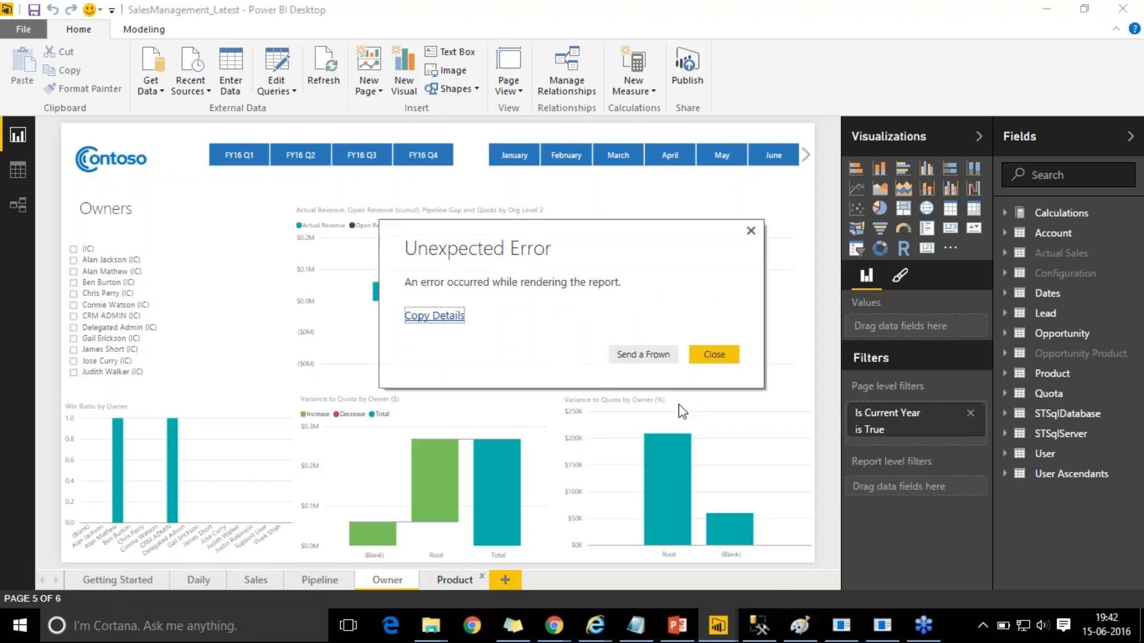
{"action": "left_click", "coordinate": [724, 359]}
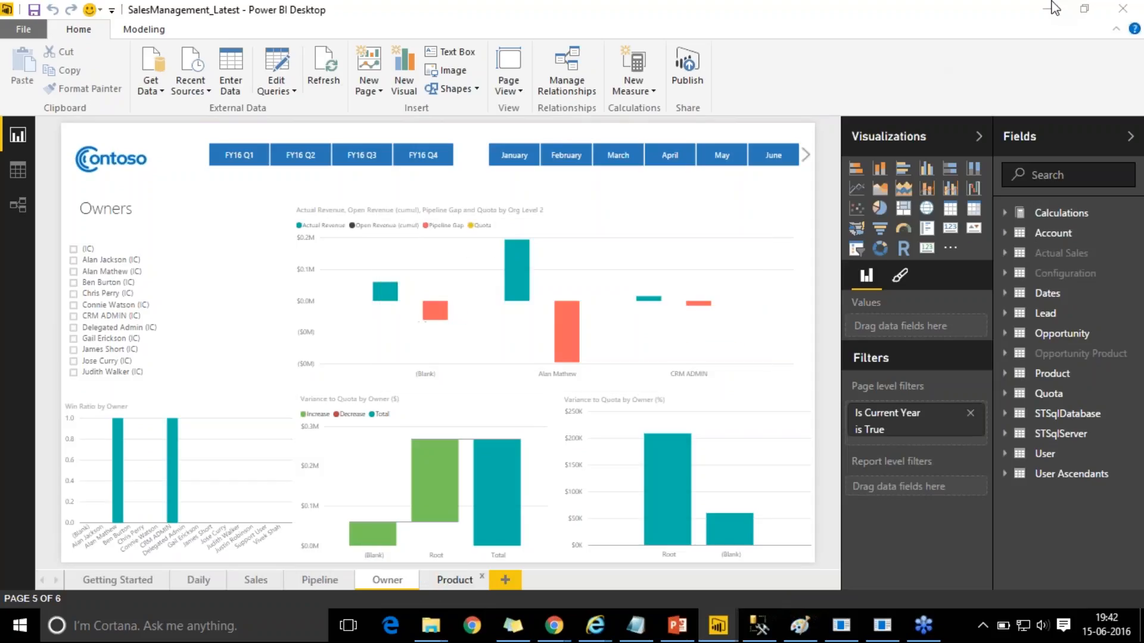
{"action": "left_click", "coordinate": [1052, 9]}
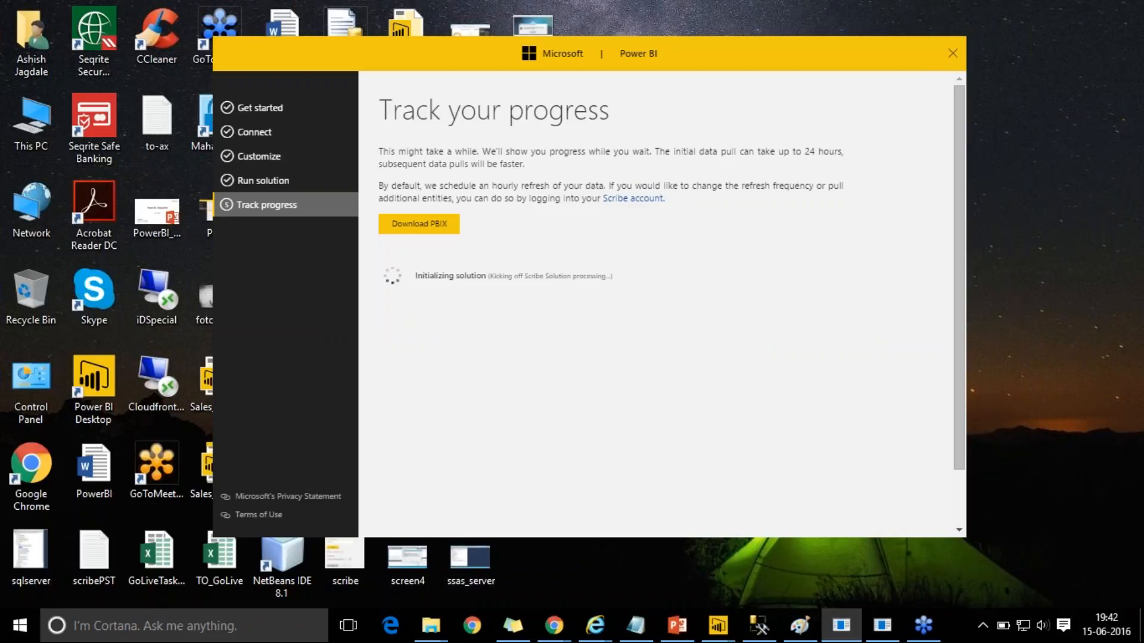
- Confirm the Power BI Sales Management solution shows Starting in Scribe Online, then dismiss the Uninstalled all files notice
{"action": "mouse_move", "coordinate": [596, 638]}
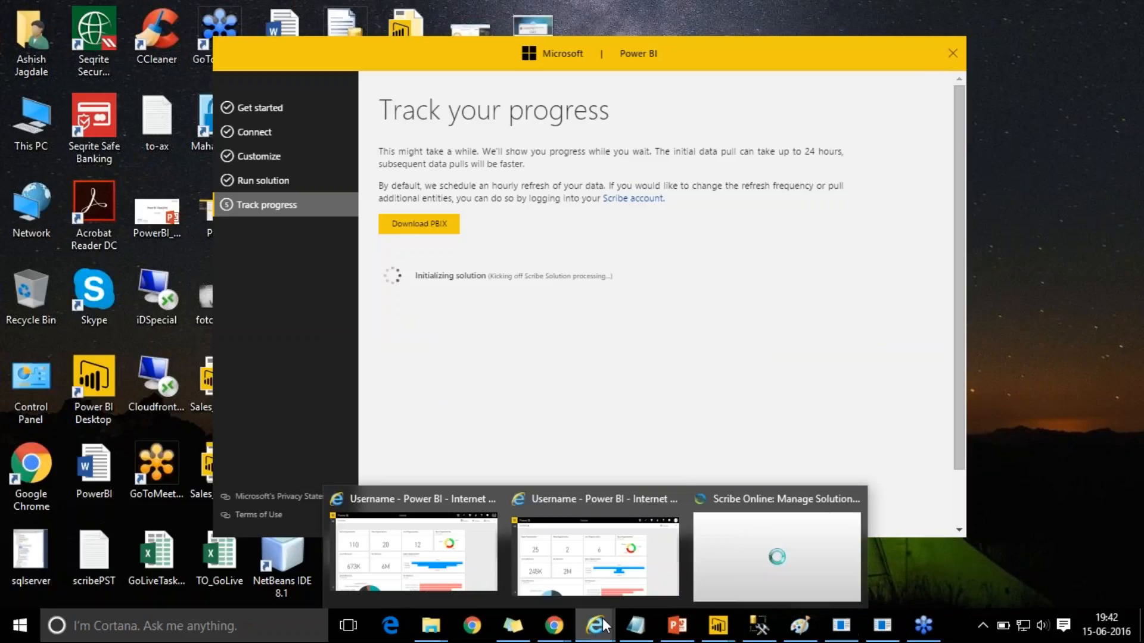
{"action": "left_click", "coordinate": [728, 557]}
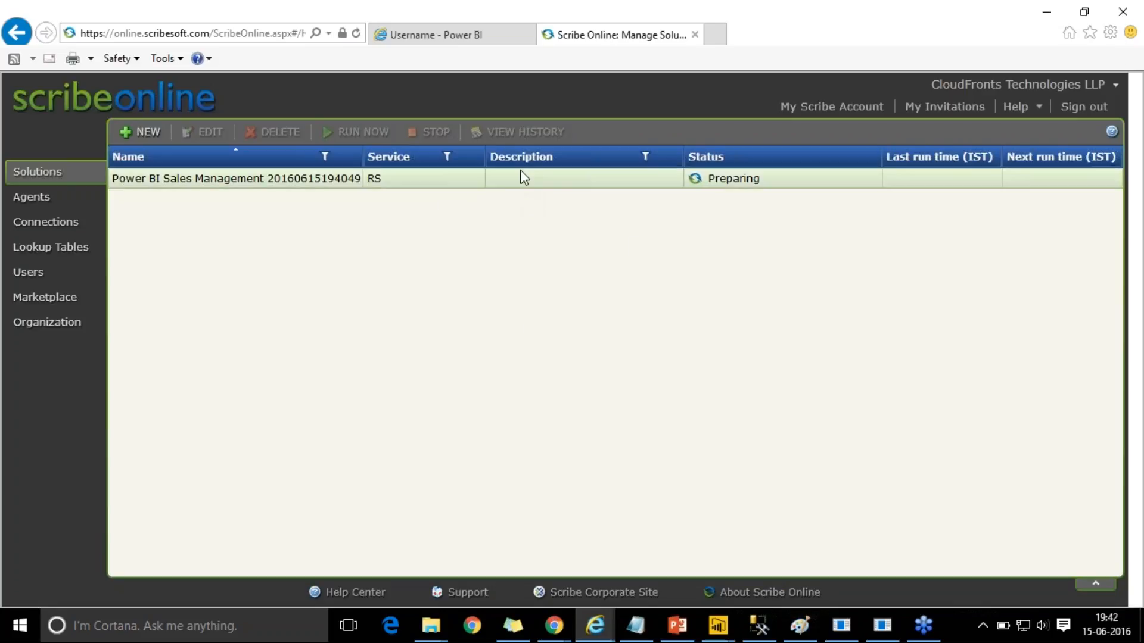
{"action": "left_click", "coordinate": [566, 177]}
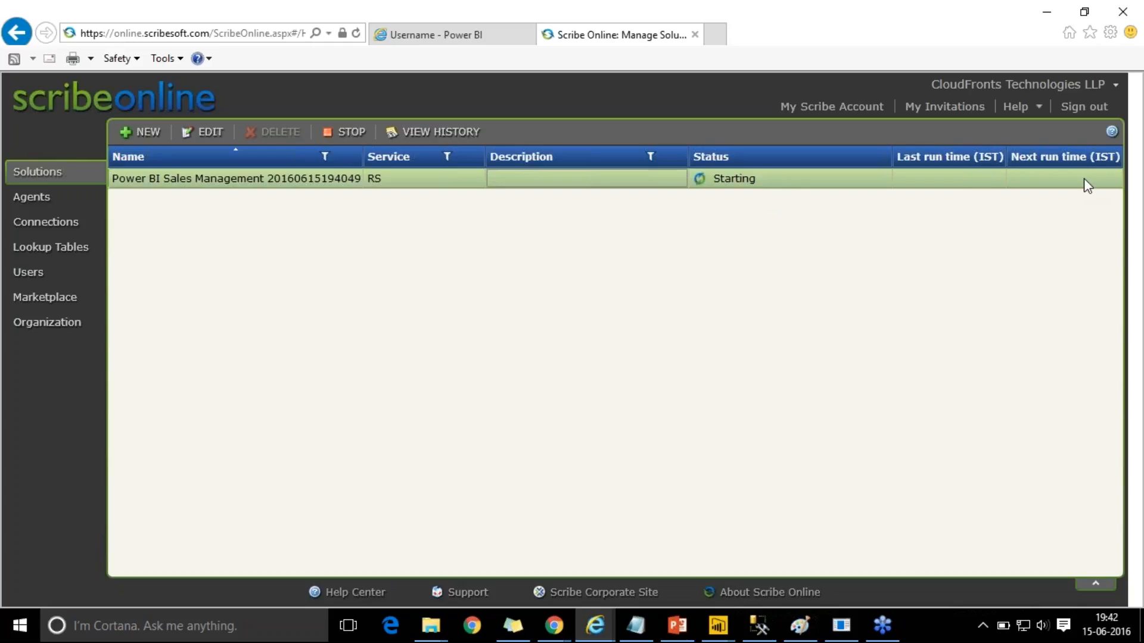
{"action": "left_click", "coordinate": [1047, 8]}
{"action": "left_click", "coordinate": [618, 371]}
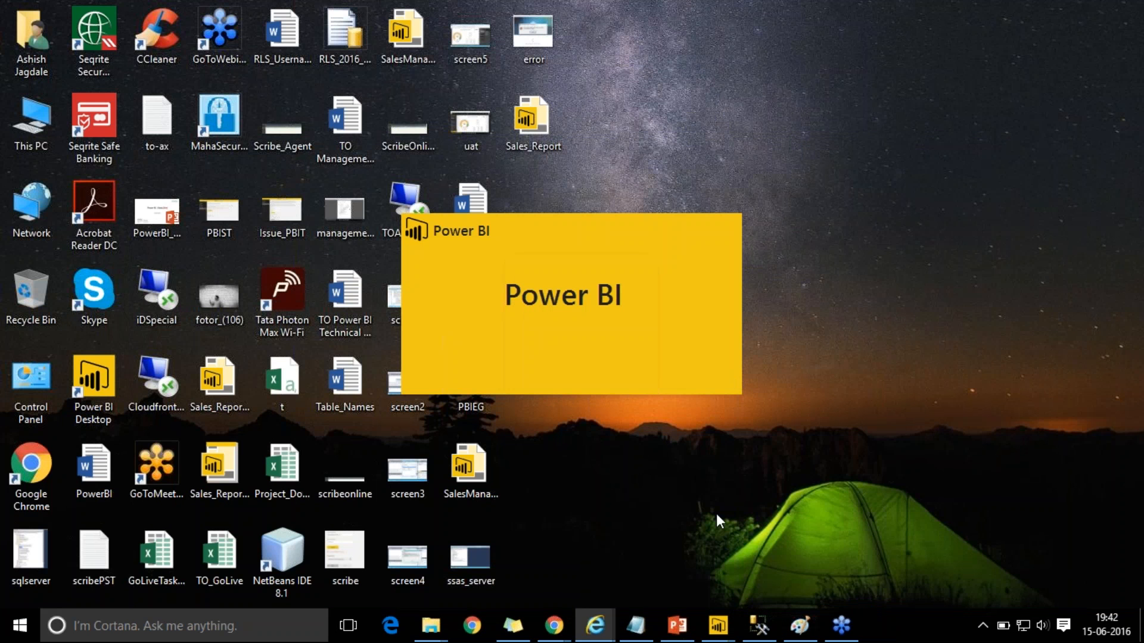
{"action": "mouse_move", "coordinate": [718, 626]}
{"action": "left_click", "coordinate": [815, 566]}
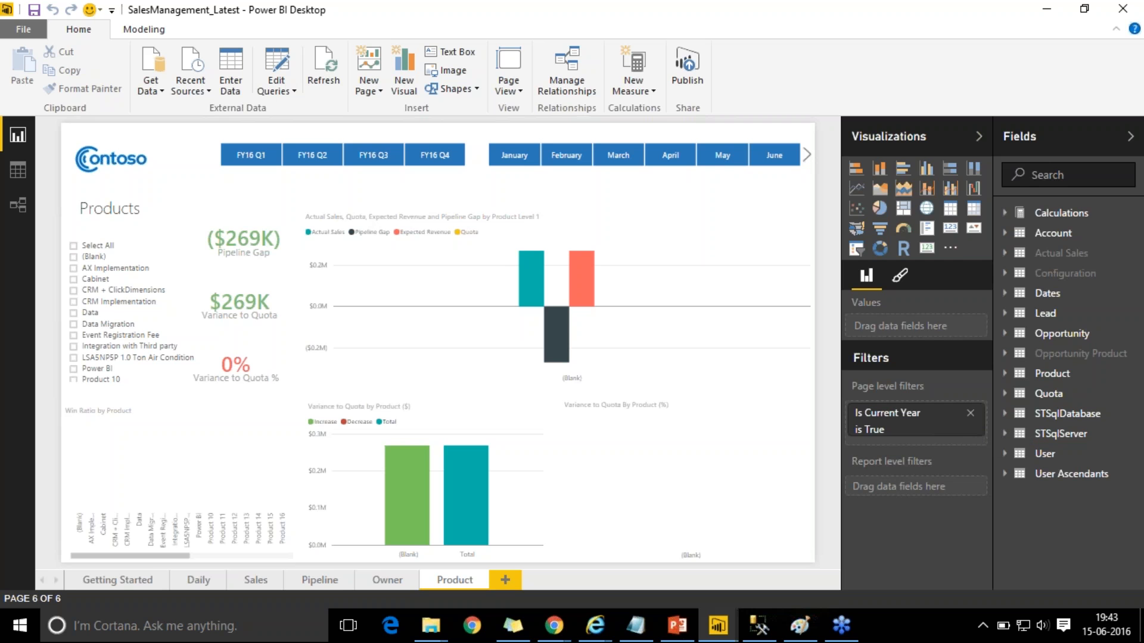
{"action": "left_click", "coordinate": [1040, 4]}
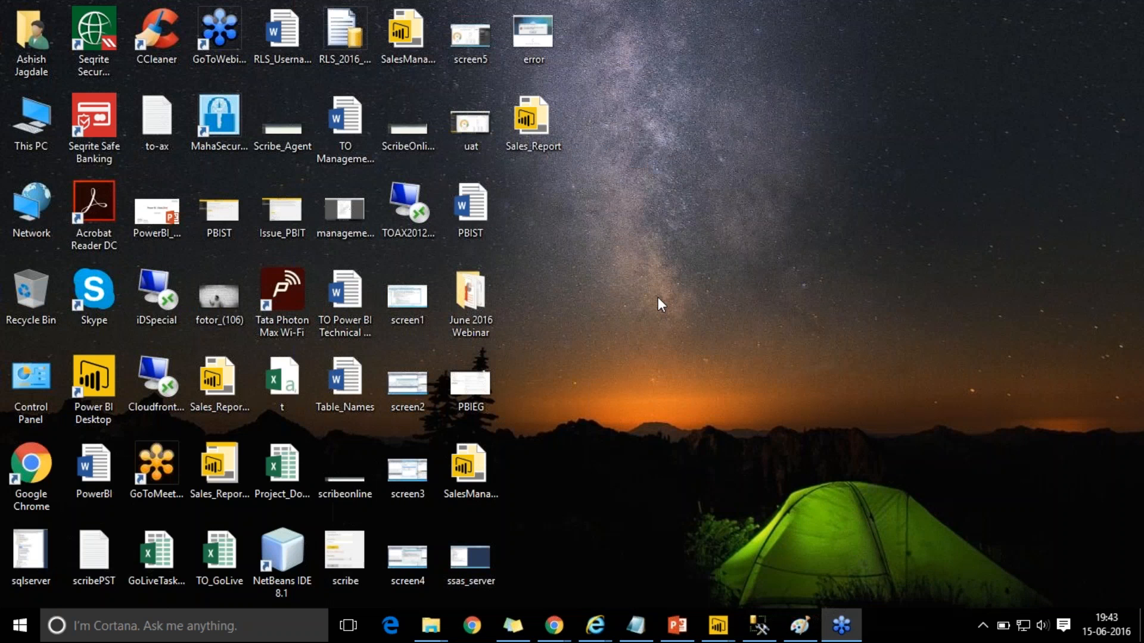
{"action": "left_click", "coordinate": [677, 625]}
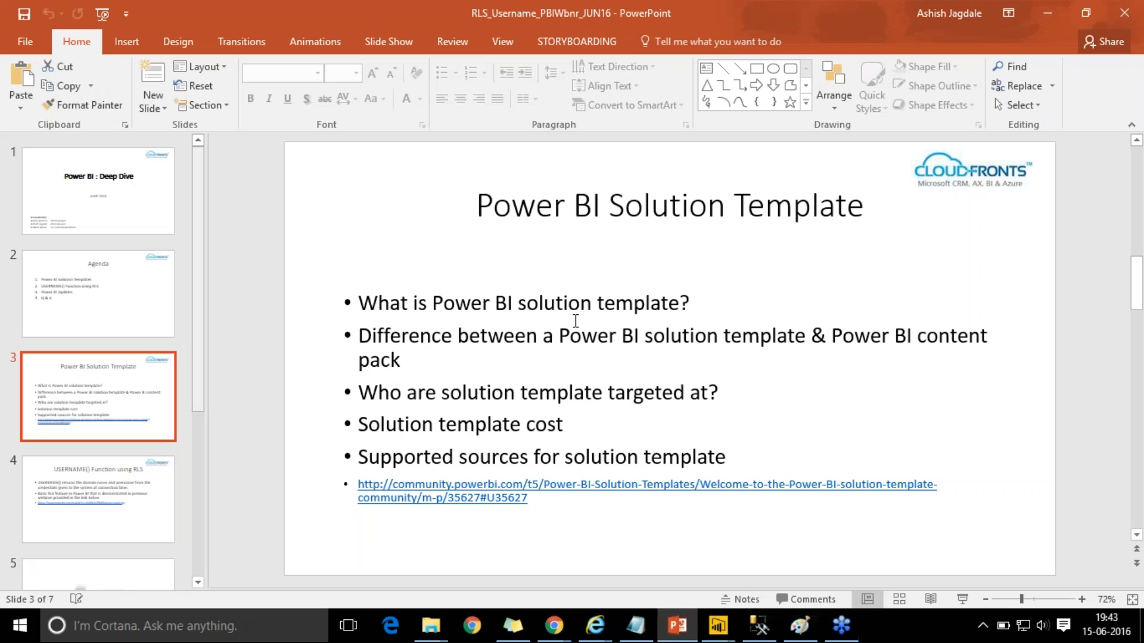
- Start the slide show on slide 3, Power BI Solution Template, of the RLS_Username_PBIWbnr_JUN16 deck
{"action": "left_click", "coordinate": [480, 338]}
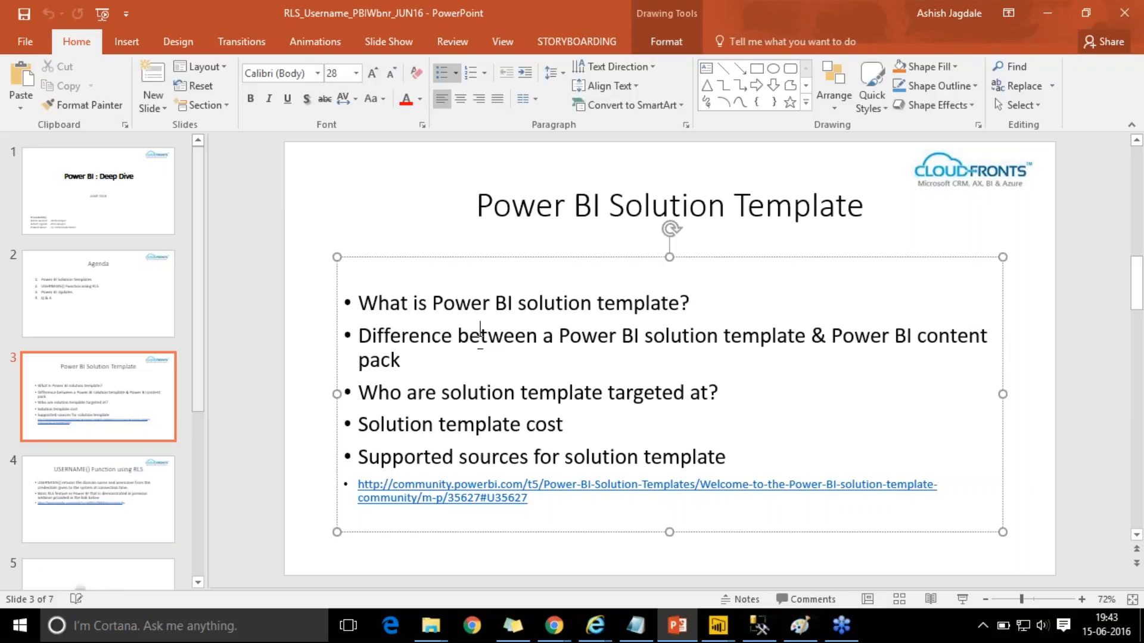
{"action": "left_click", "coordinate": [382, 242]}
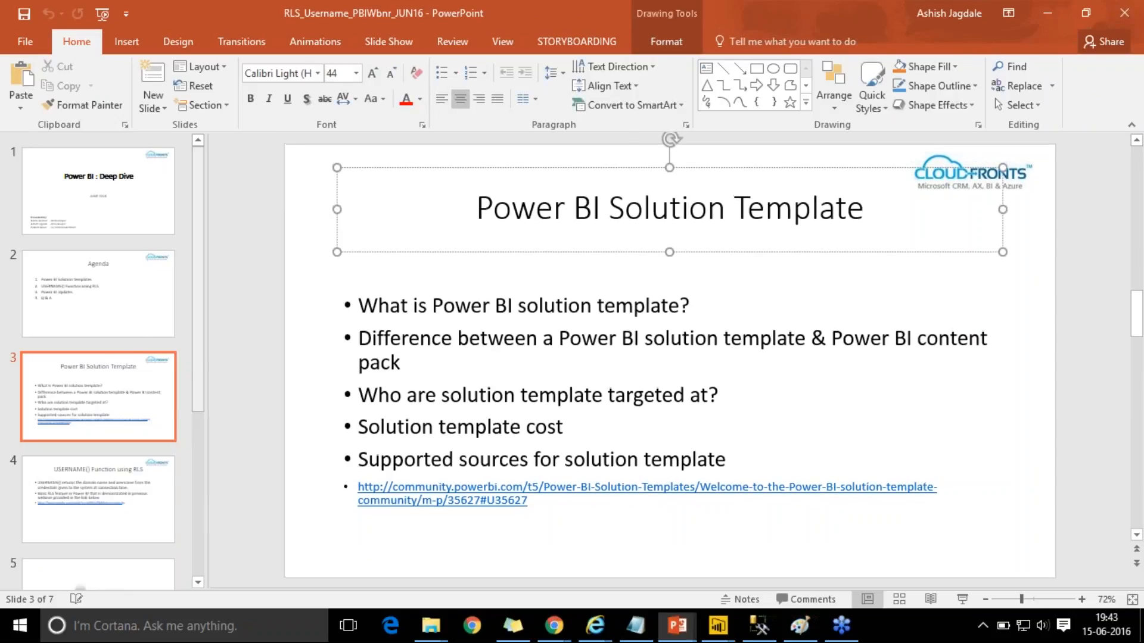
{"action": "key", "text": "shift+F5"}
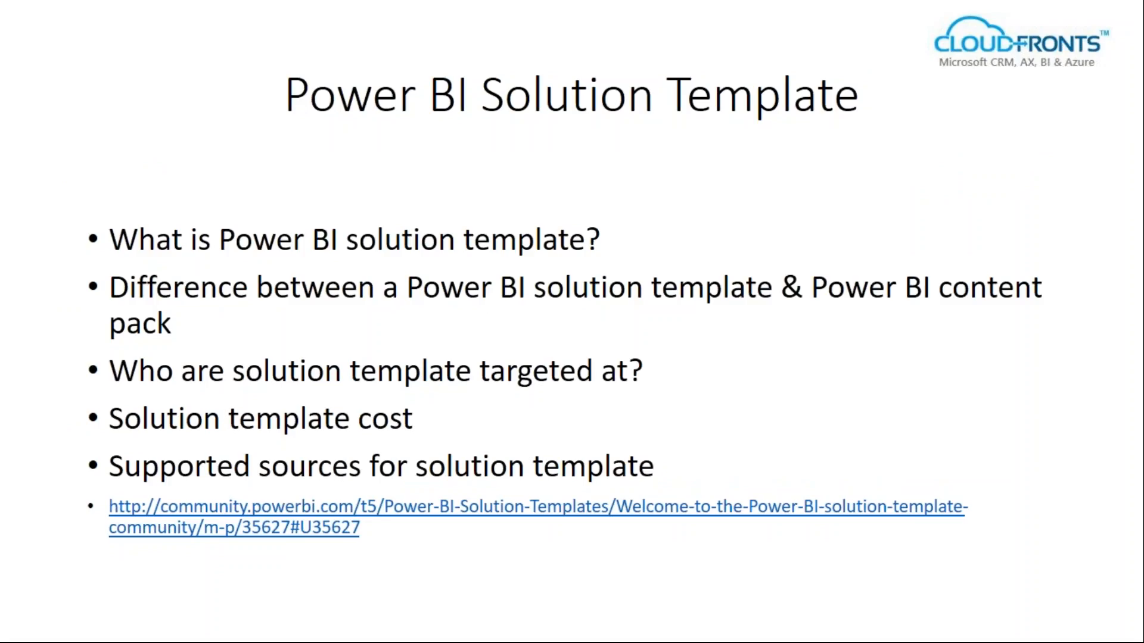
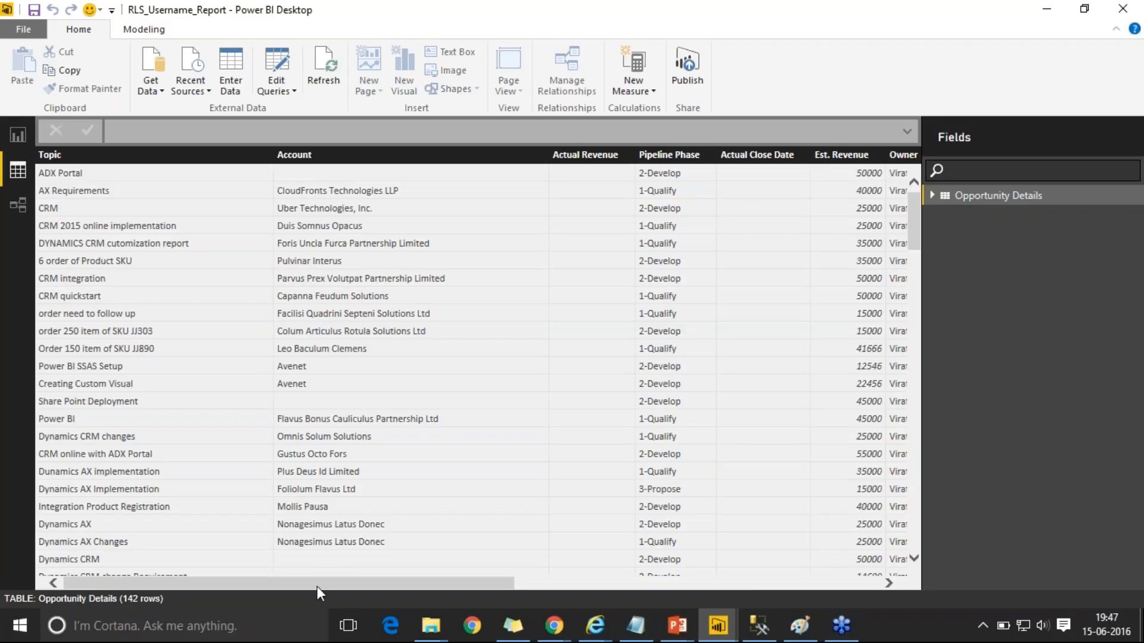
- Check the Email id column values, then exit the slideshow and bring up the June 2016 Webinar folder
{"action": "left_click_drag", "start_coordinate": [317, 587], "coordinate": [674, 572]}
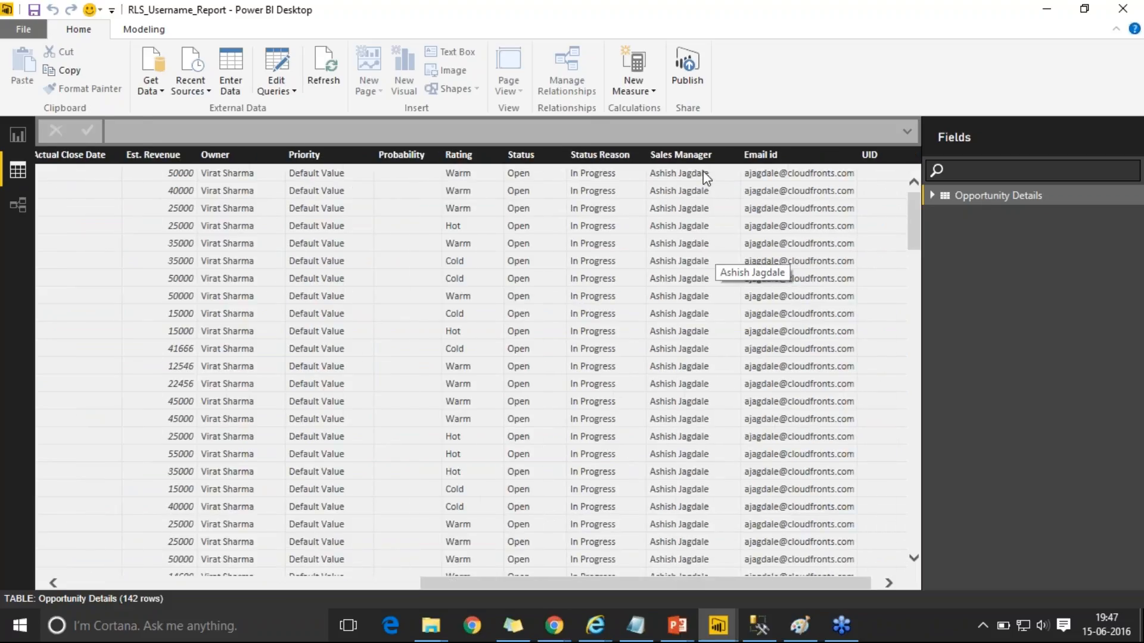
{"action": "left_click", "coordinate": [778, 159]}
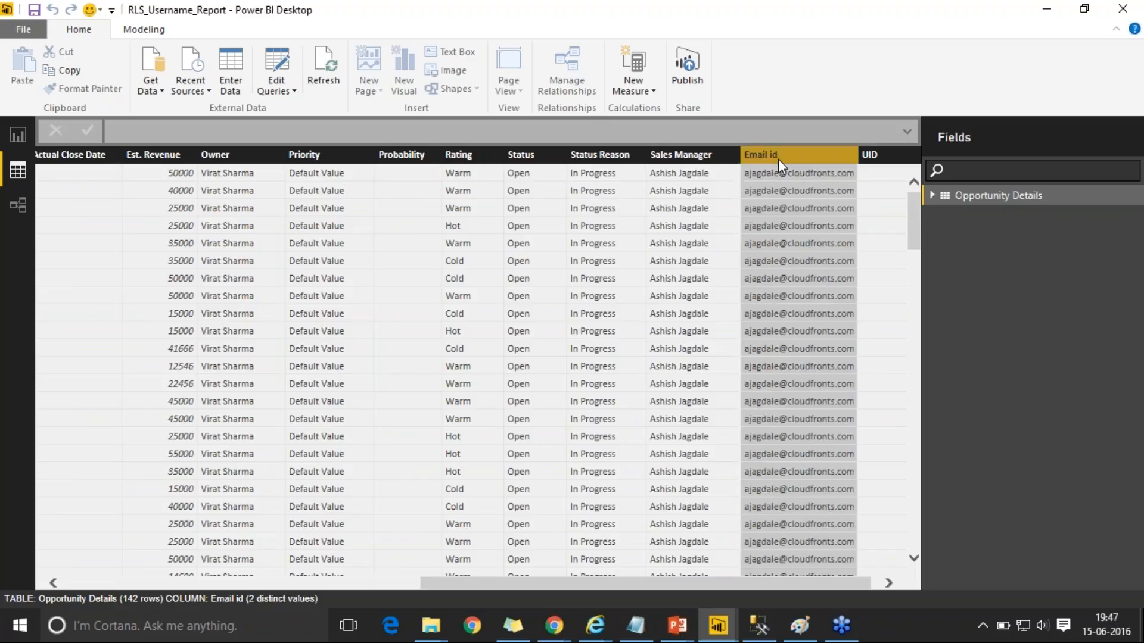
{"action": "key", "text": "alt+Tab"}
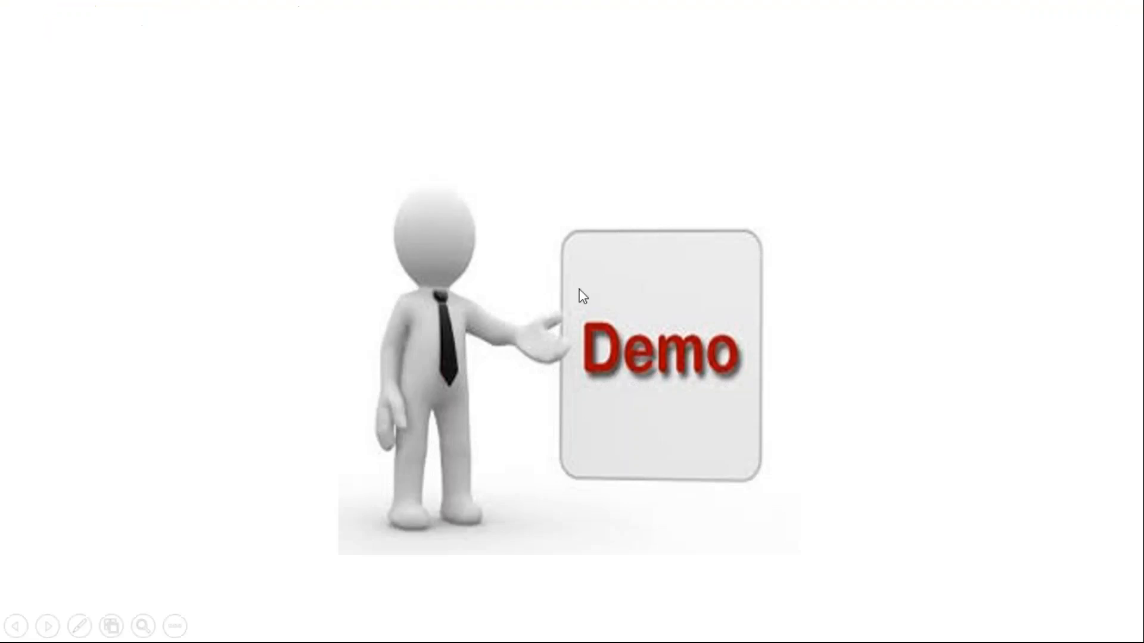
{"action": "key", "text": "Escape"}
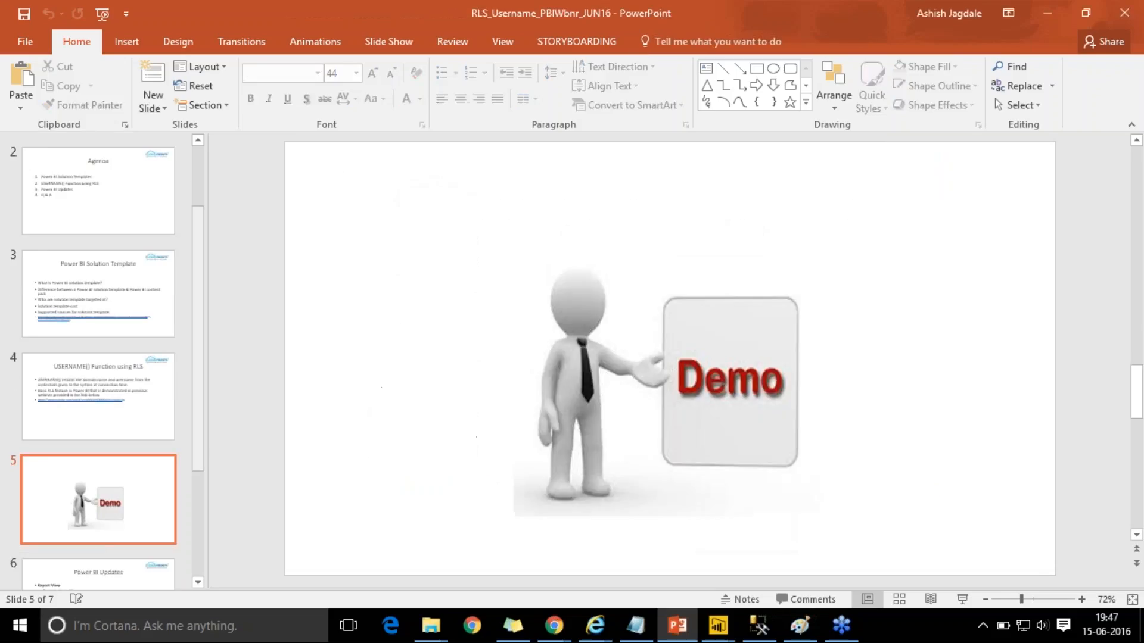
{"action": "left_click", "coordinate": [431, 625]}
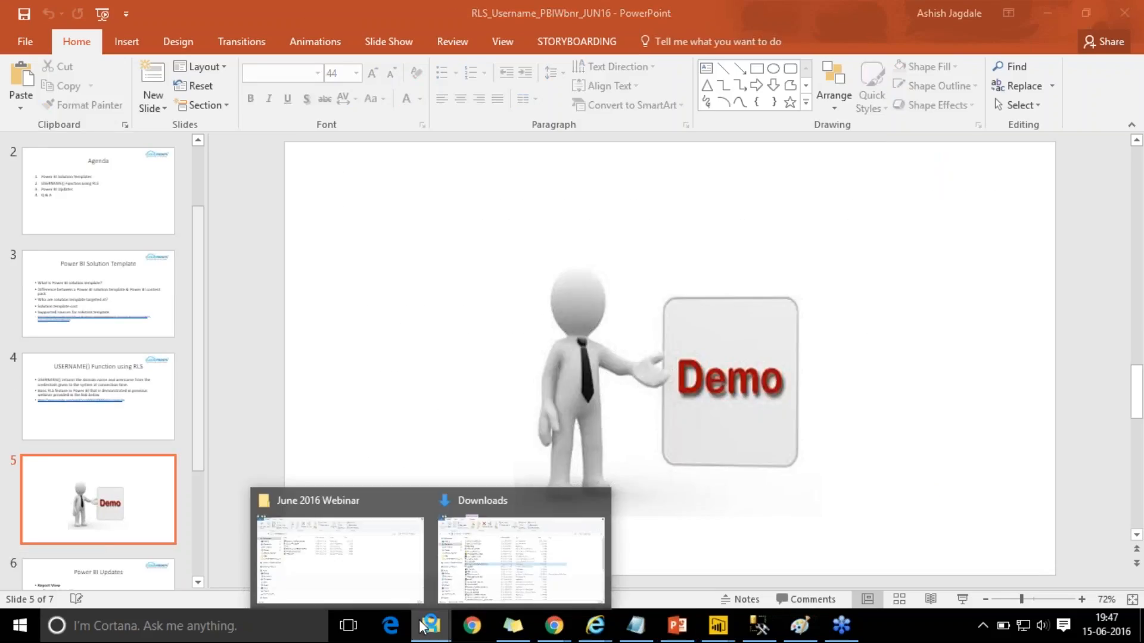
{"action": "left_click", "coordinate": [367, 570]}
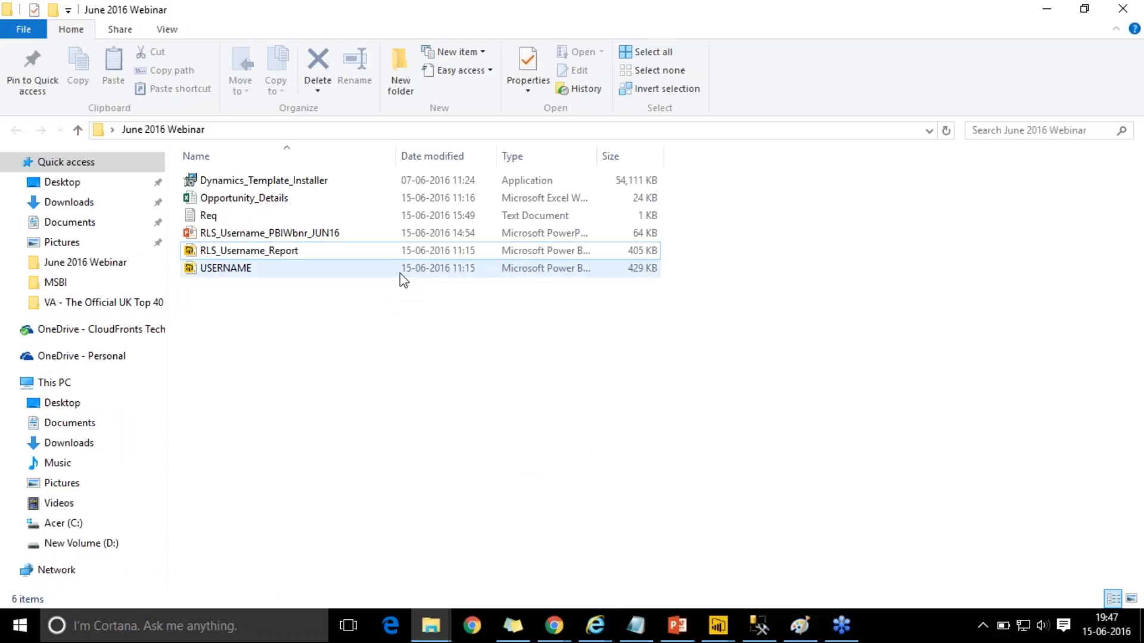
- Open the USERNAME report file, close SalesManagement_Latest and minimize the RLS_Username_Report window
{"action": "left_click", "coordinate": [399, 272]}
{"action": "double_click", "coordinate": [399, 272]}
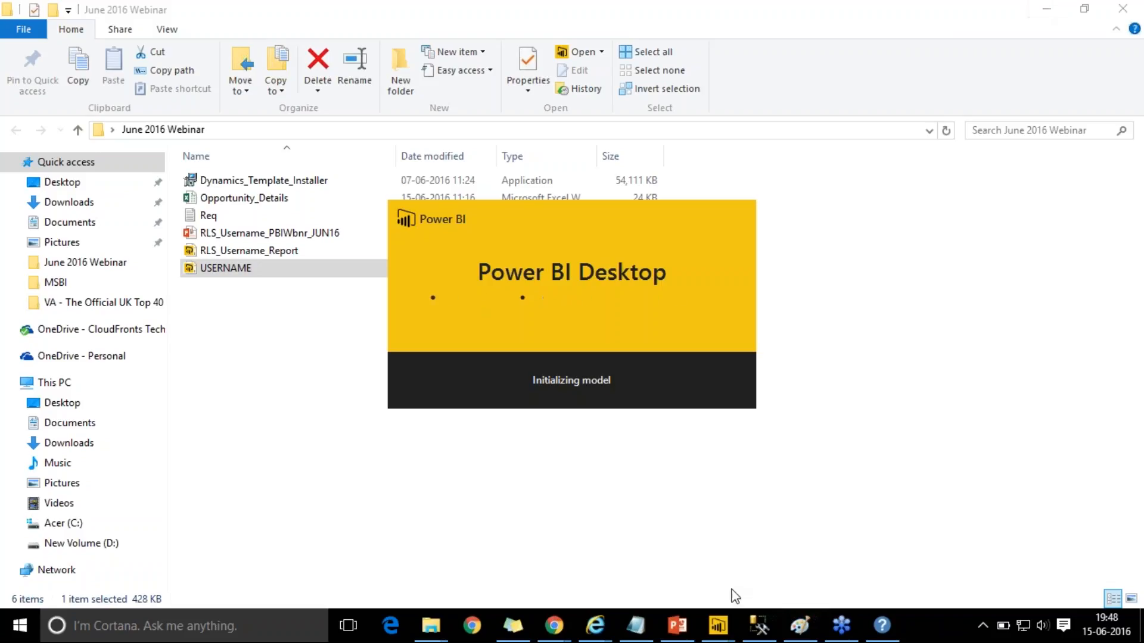
{"action": "mouse_move", "coordinate": [712, 635]}
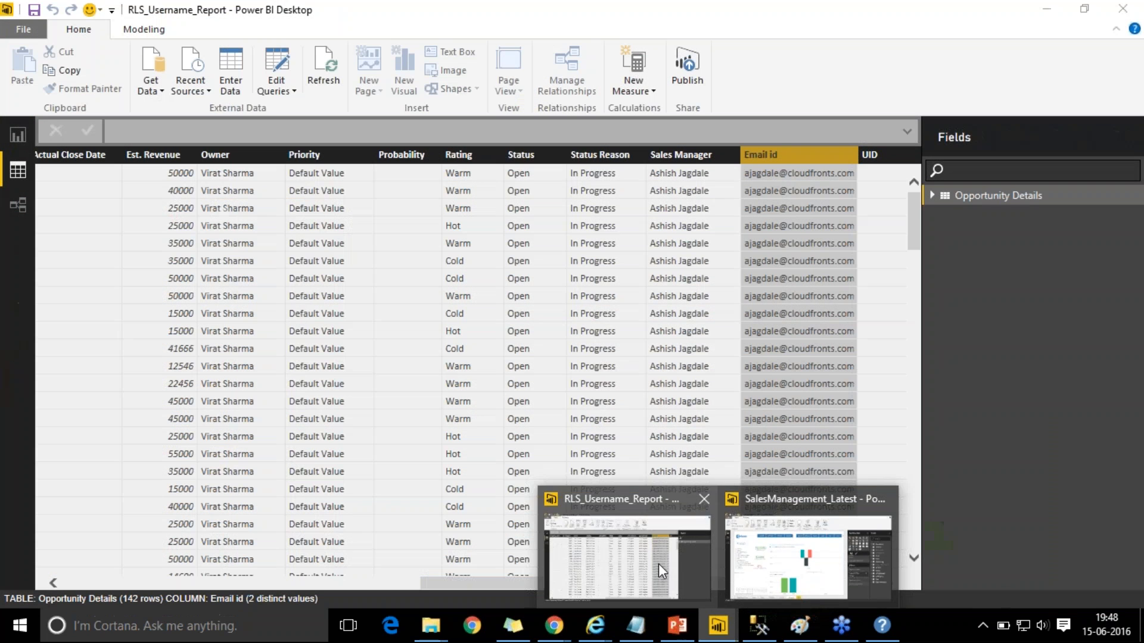
{"action": "left_click", "coordinate": [659, 564]}
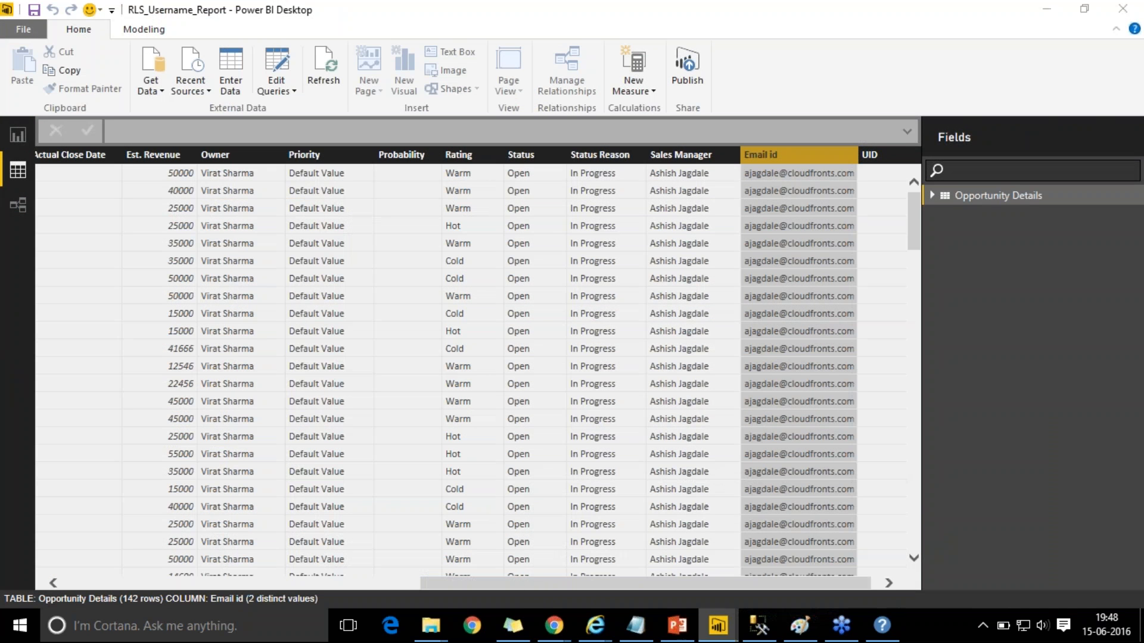
{"action": "mouse_move", "coordinate": [719, 633]}
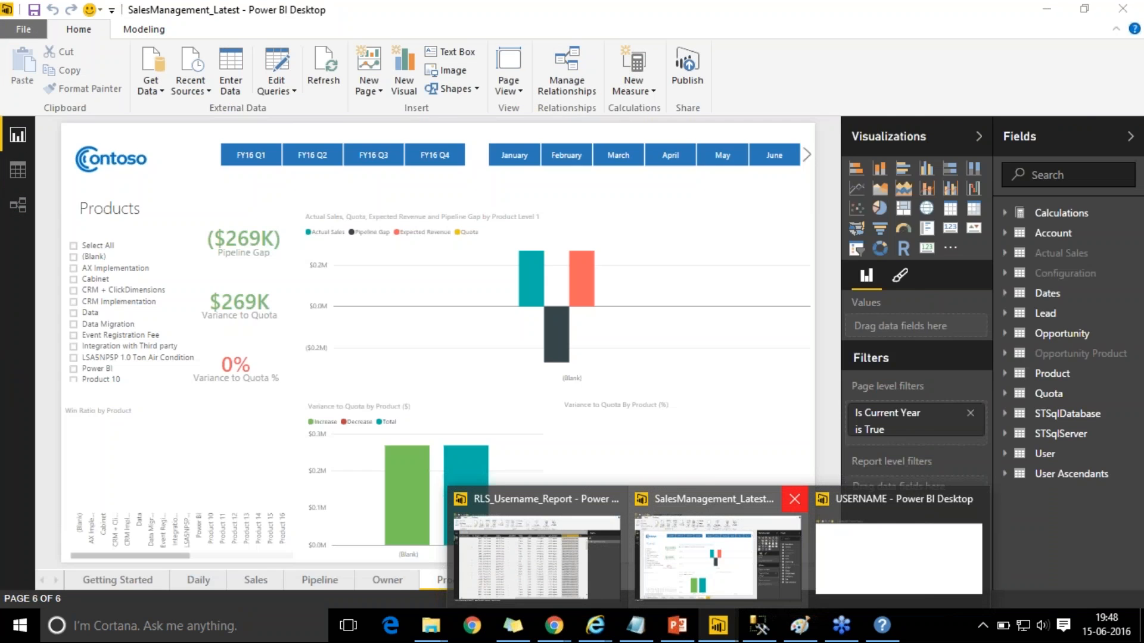
{"action": "left_click", "coordinate": [796, 500]}
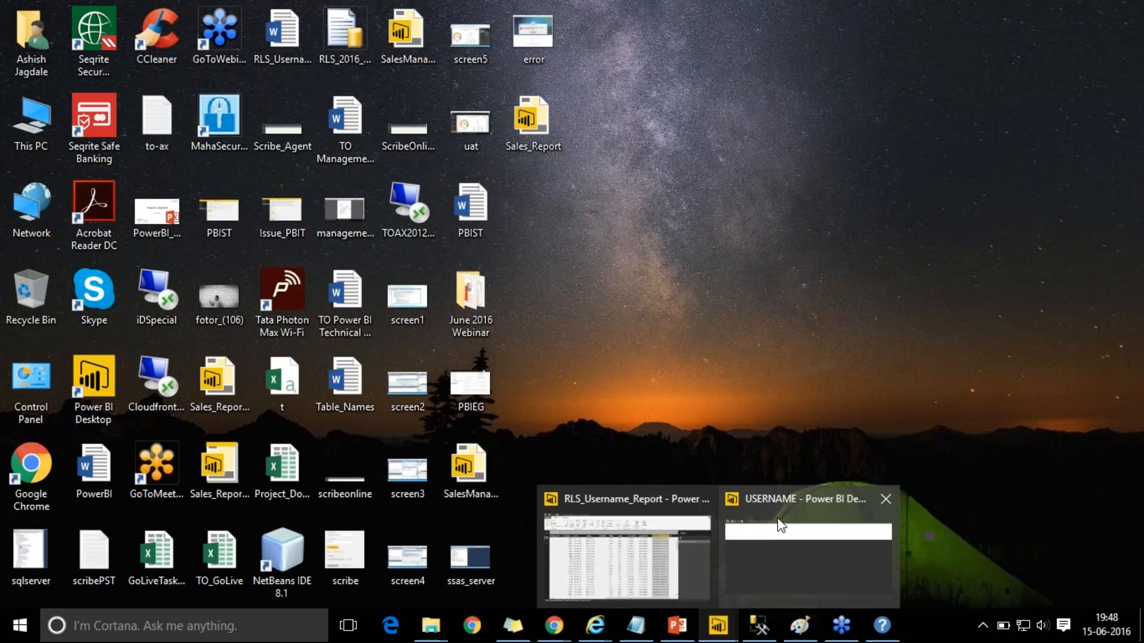
{"action": "left_click", "coordinate": [781, 525]}
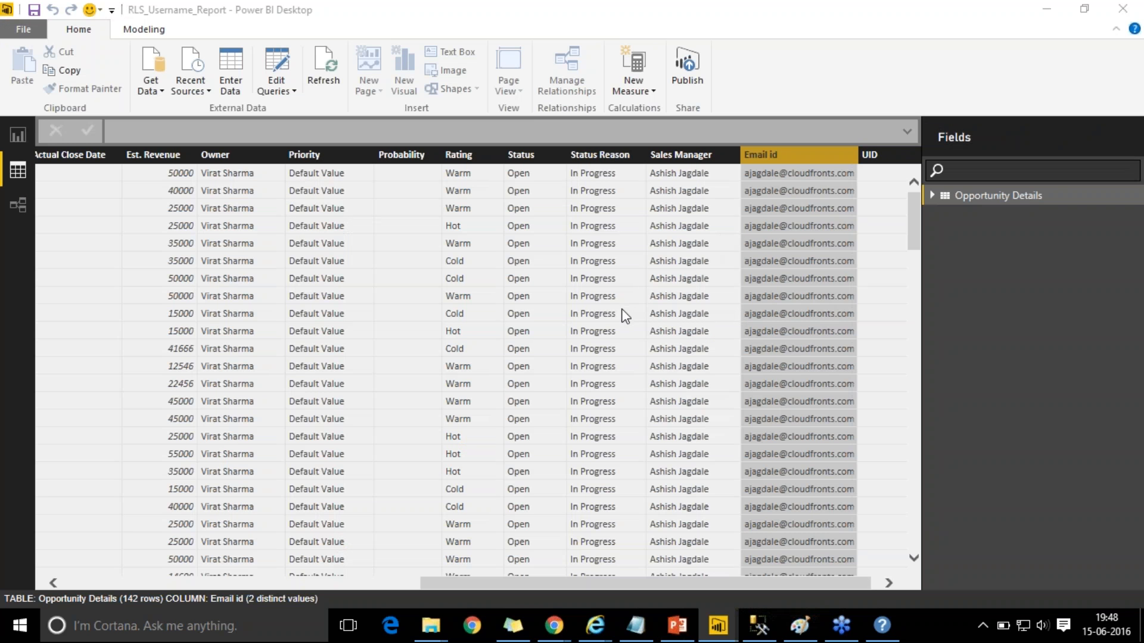
{"action": "left_click", "coordinate": [1047, 9]}
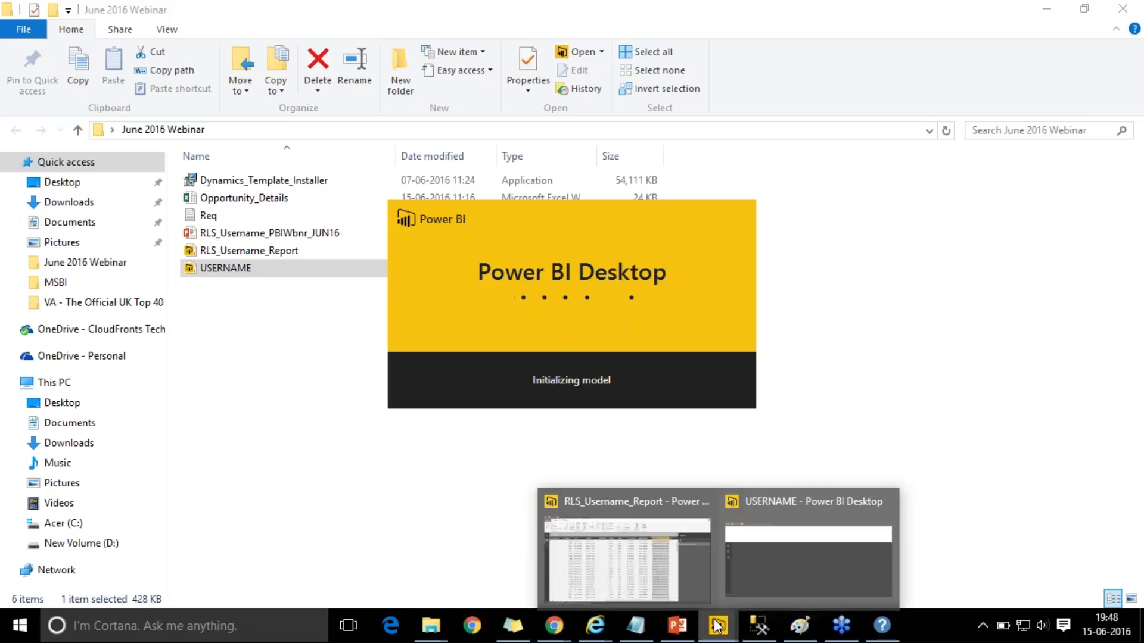
{"action": "mouse_move", "coordinate": [592, 624]}
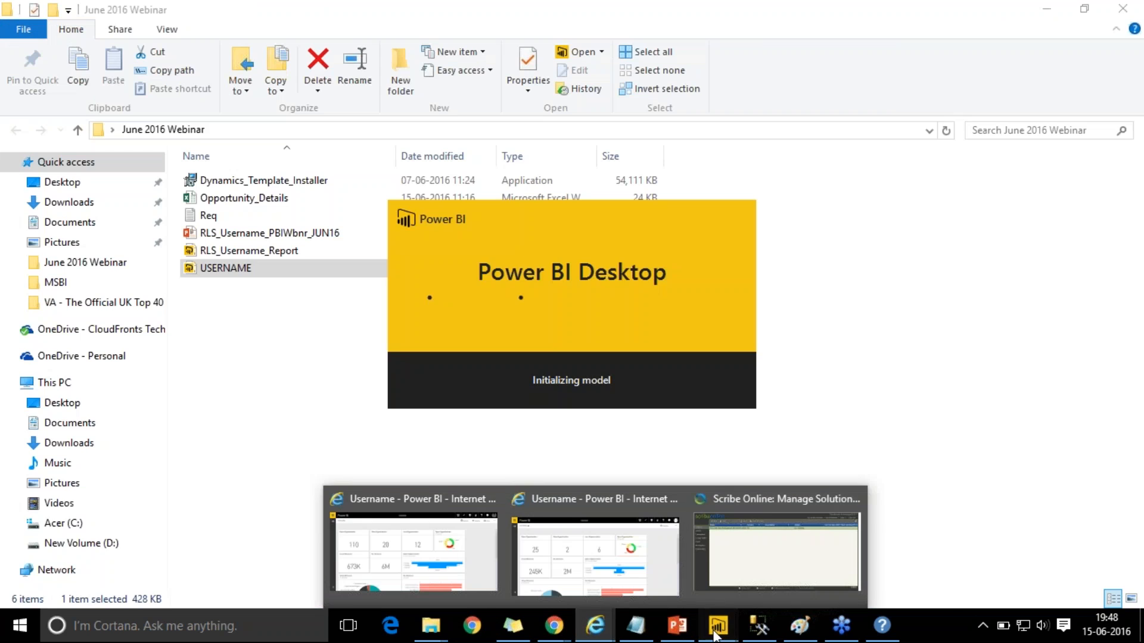
{"action": "mouse_move", "coordinate": [720, 607]}
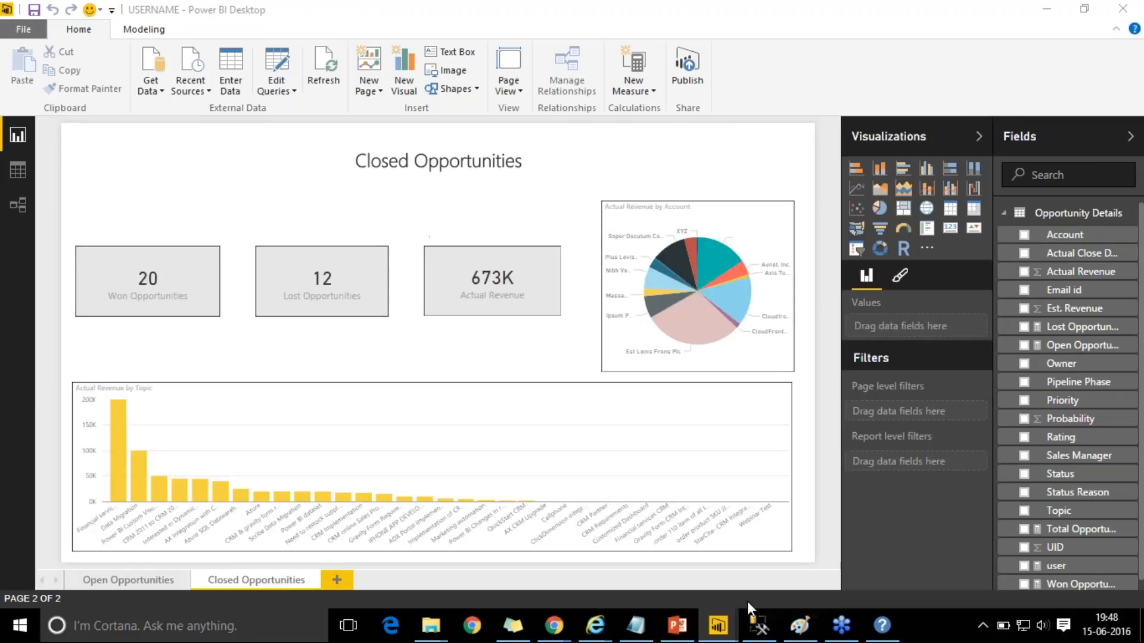
- Inspect the Opportunity Details rows in Data view, checking the Sales Manager column's values
{"action": "left_click", "coordinate": [20, 171]}
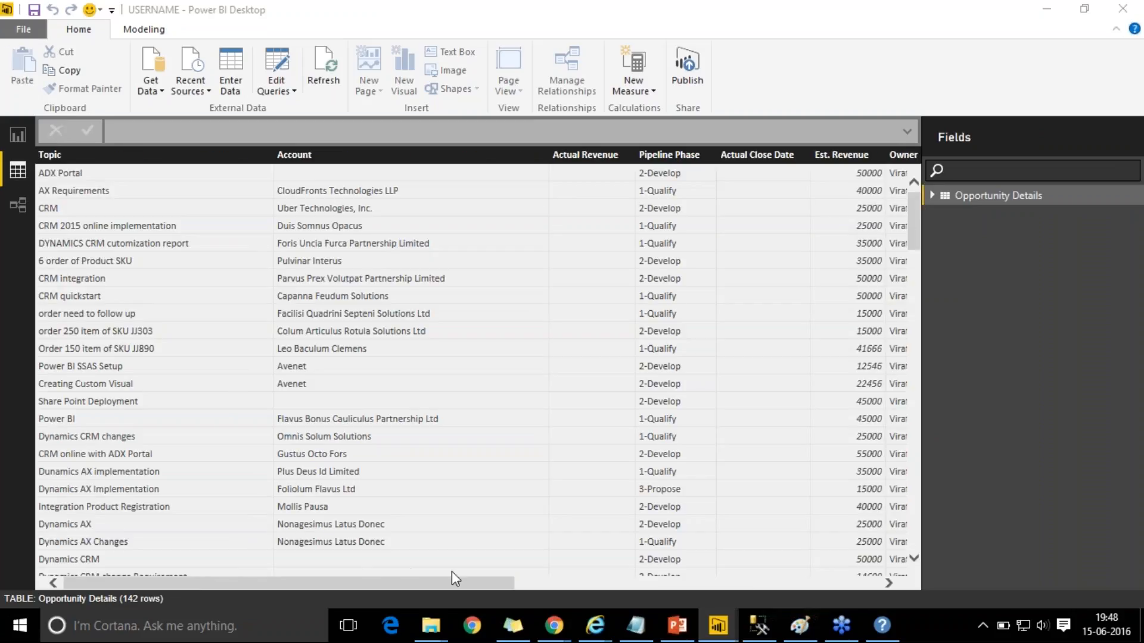
{"action": "left_click", "coordinate": [597, 587]}
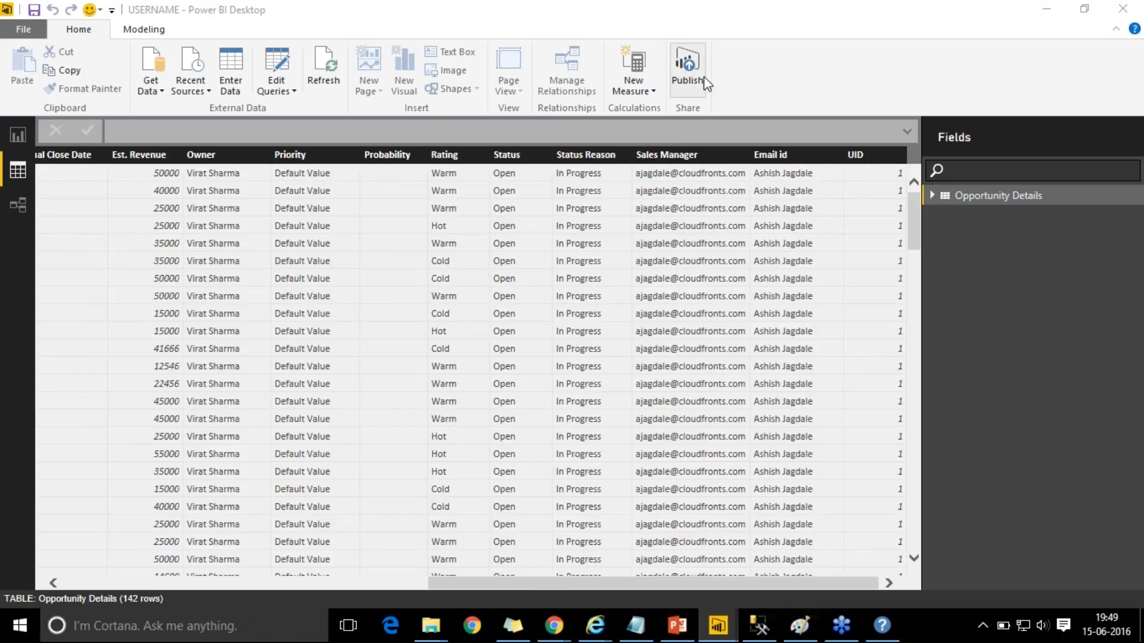
{"action": "left_click", "coordinate": [679, 156]}
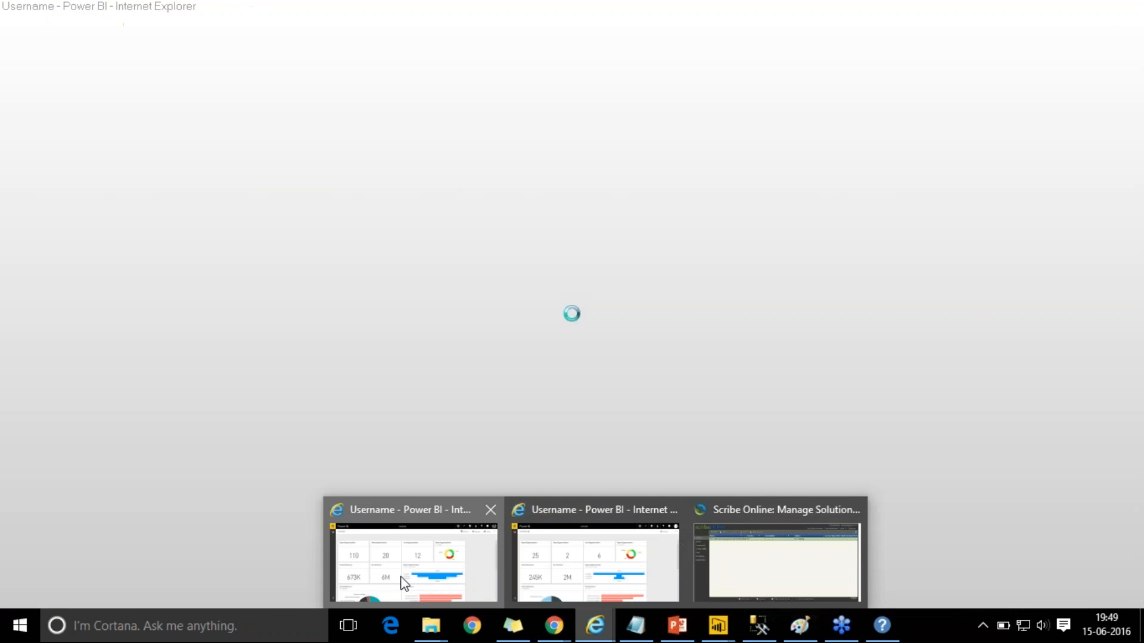
- In the Power BI browser window, glance at the account menu and expand the dashboards-and-reports navigation pane
{"action": "left_click", "coordinate": [404, 583]}
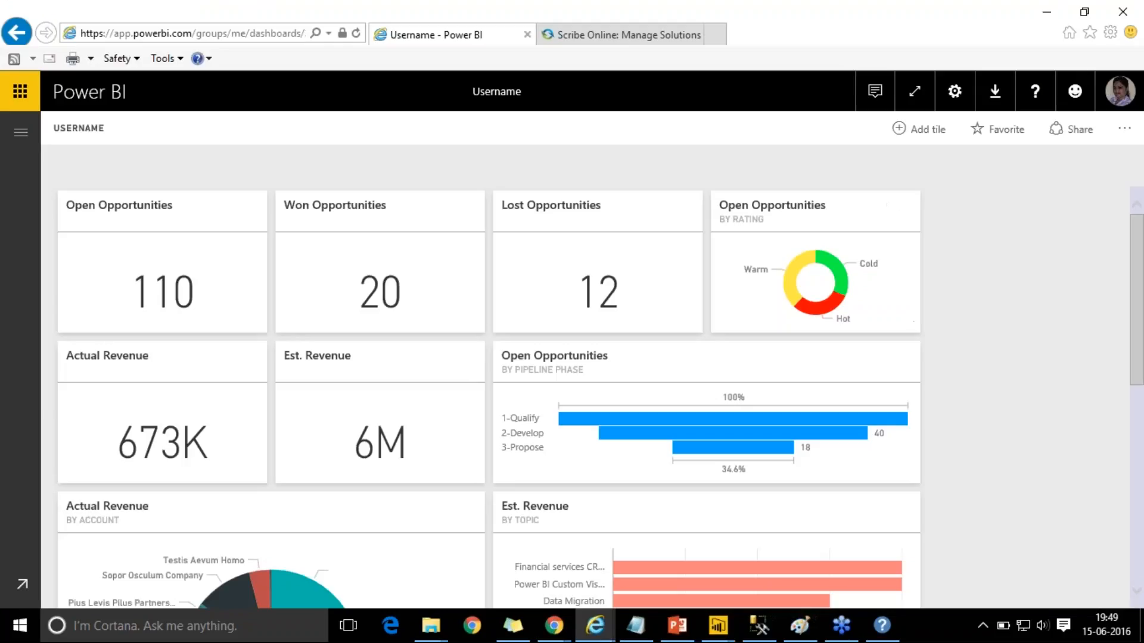
{"action": "left_click", "coordinate": [1115, 97]}
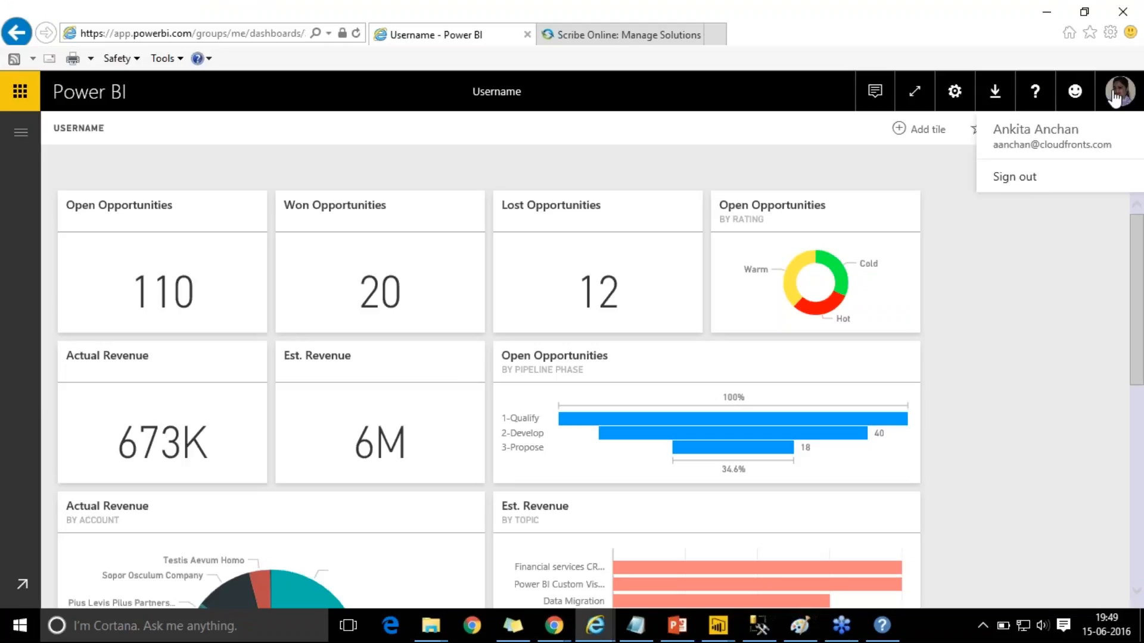
{"action": "left_click", "coordinate": [1132, 22]}
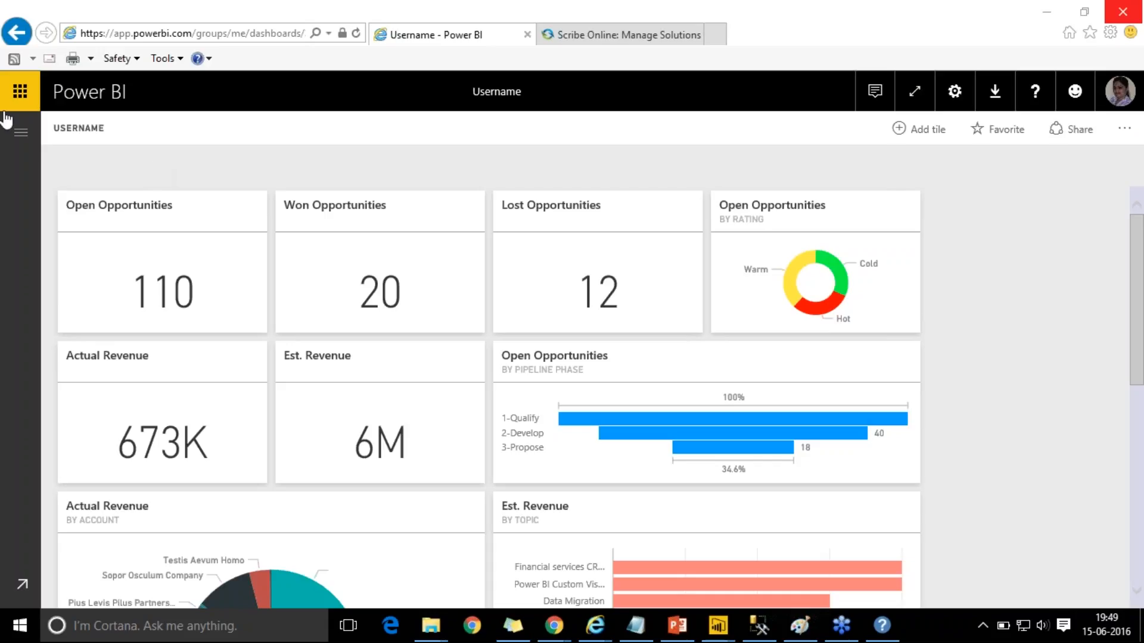
{"action": "left_click", "coordinate": [21, 138]}
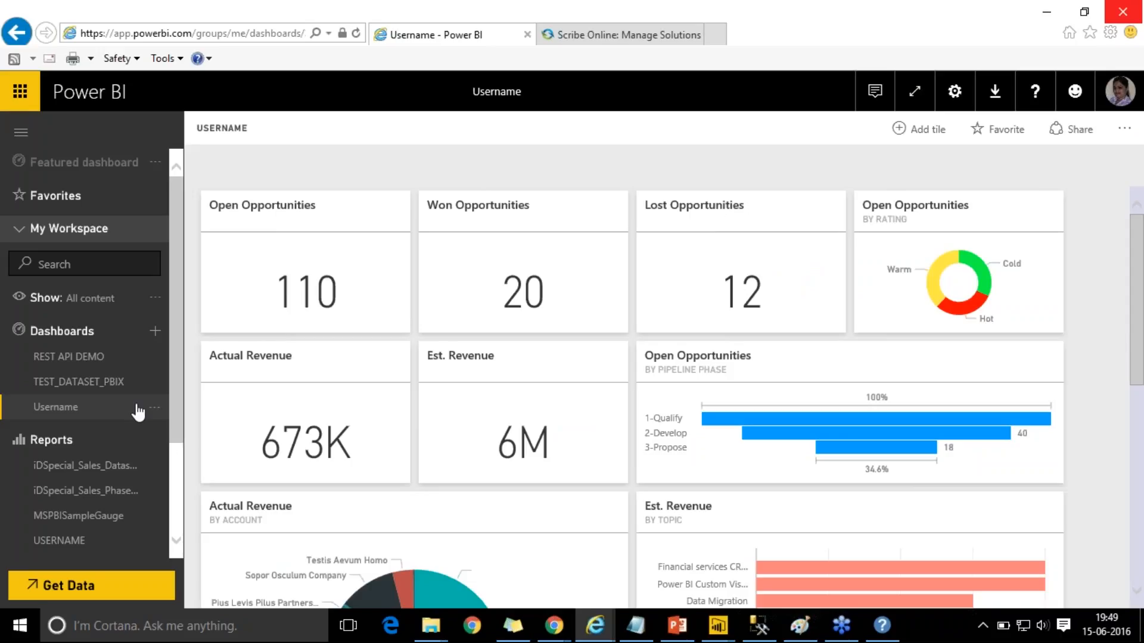
{"action": "left_click", "coordinate": [156, 410]}
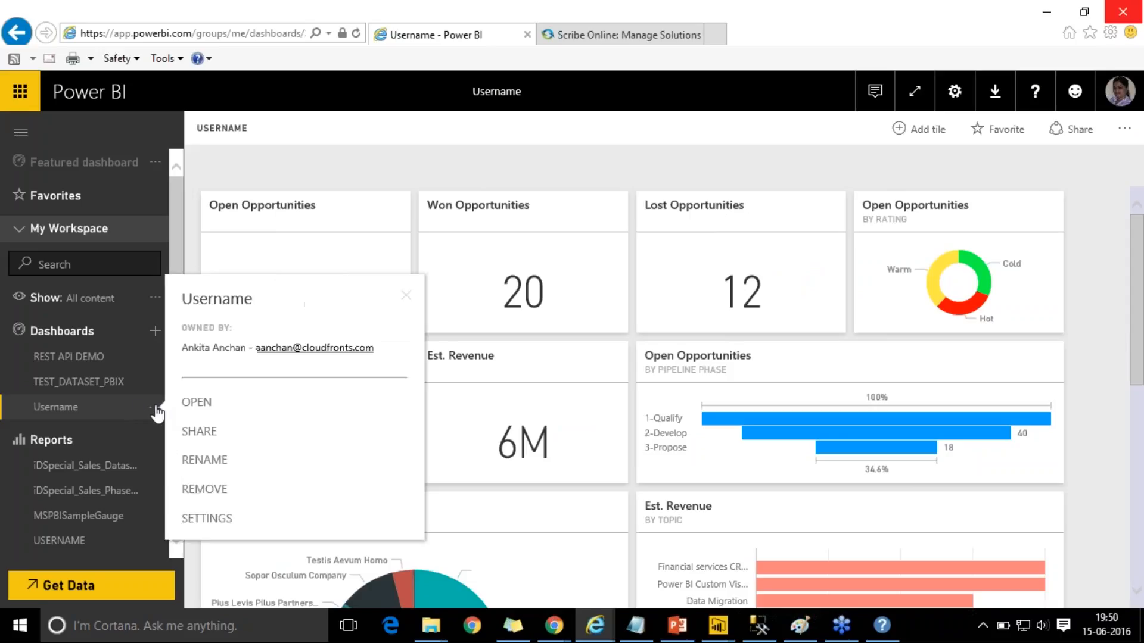
{"action": "left_click", "coordinate": [249, 446]}
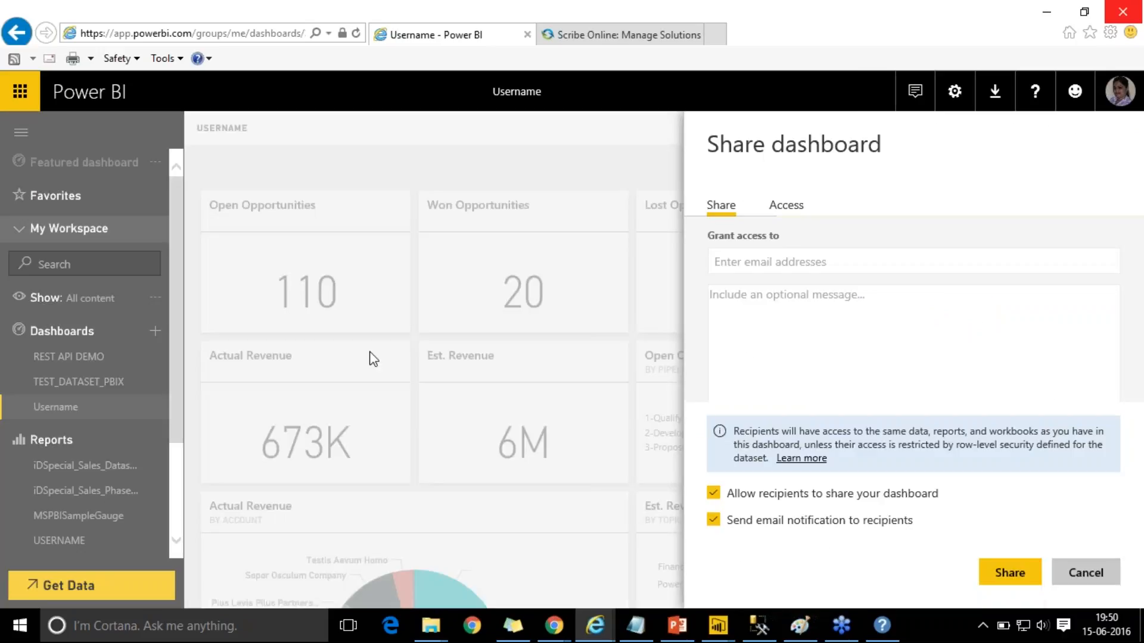
{"action": "left_click", "coordinate": [790, 209]}
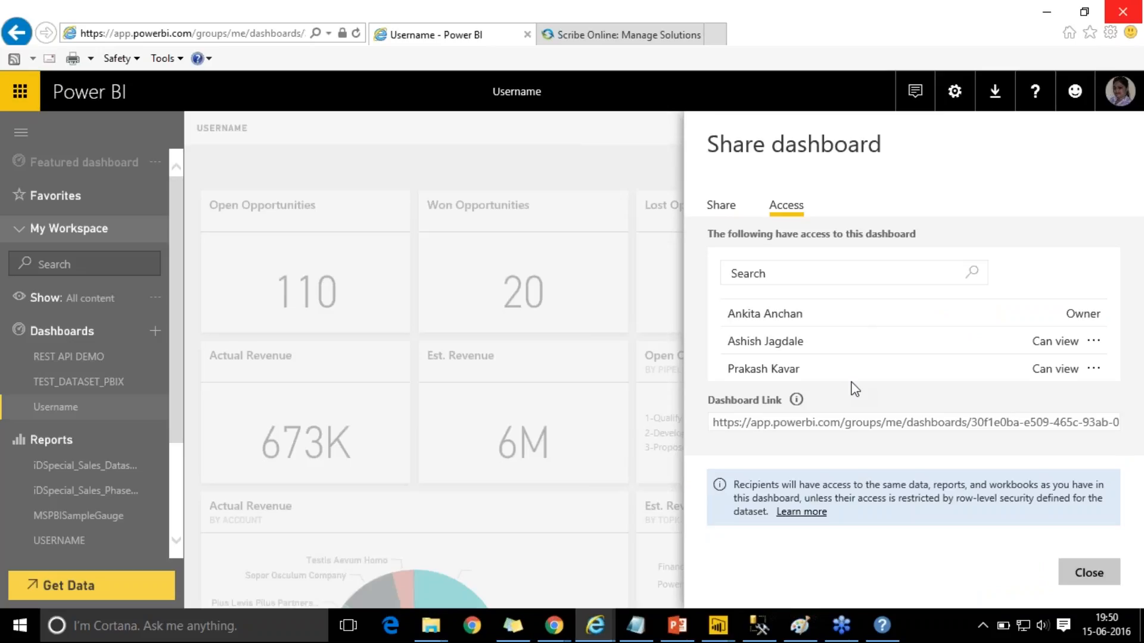
{"action": "left_click", "coordinate": [1089, 573]}
{"action": "right_click", "coordinate": [993, 403]}
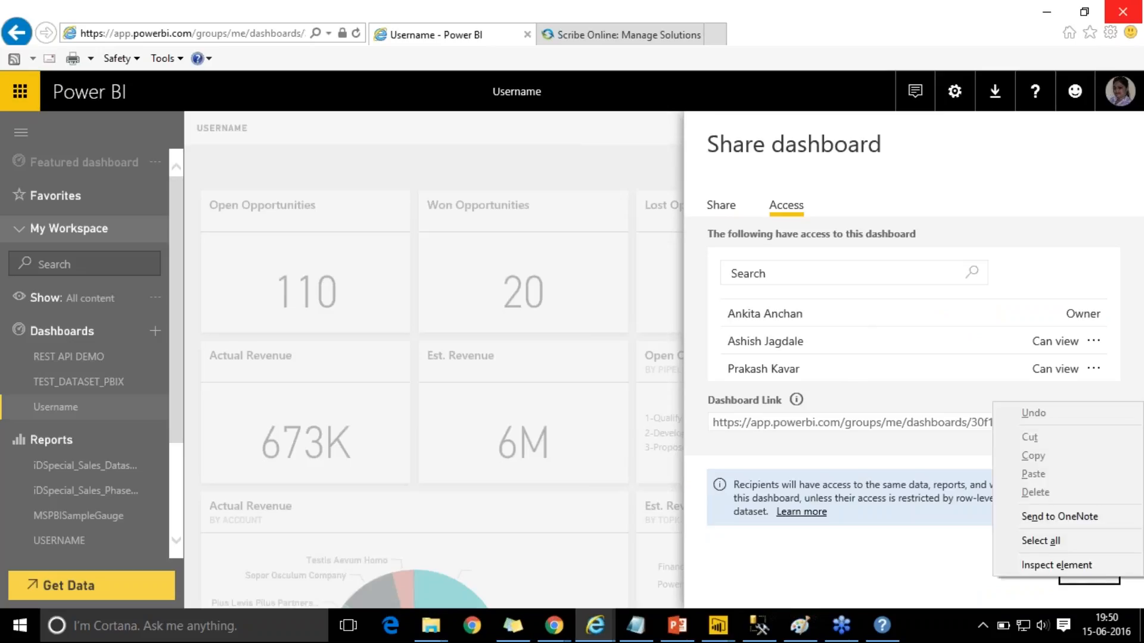
{"action": "left_click", "coordinate": [1031, 591]}
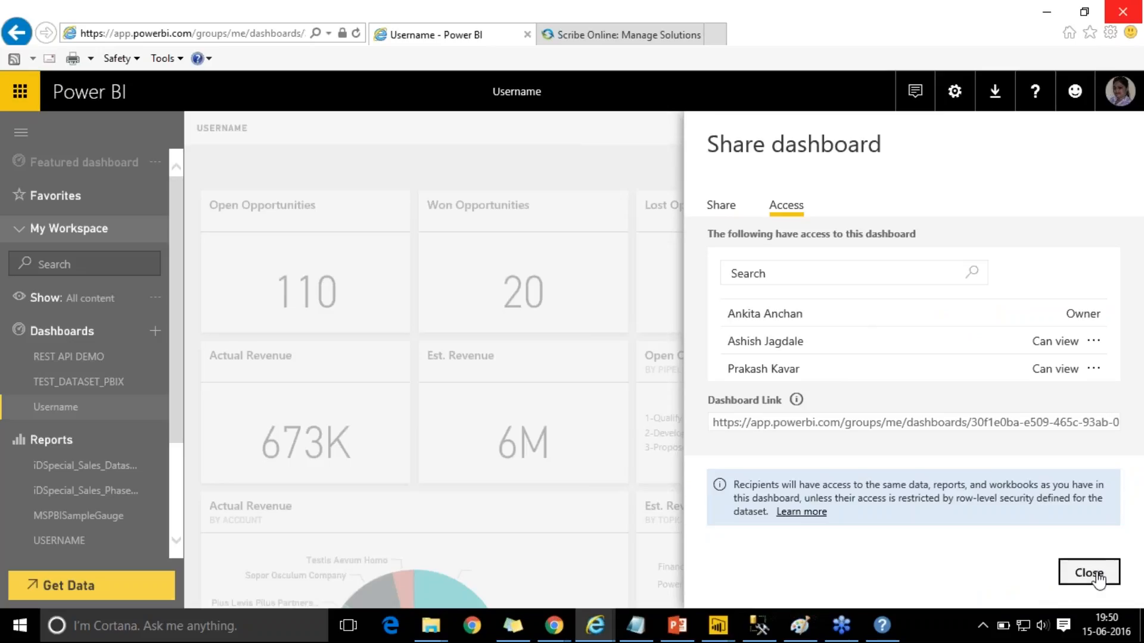
{"action": "left_click", "coordinate": [1096, 575]}
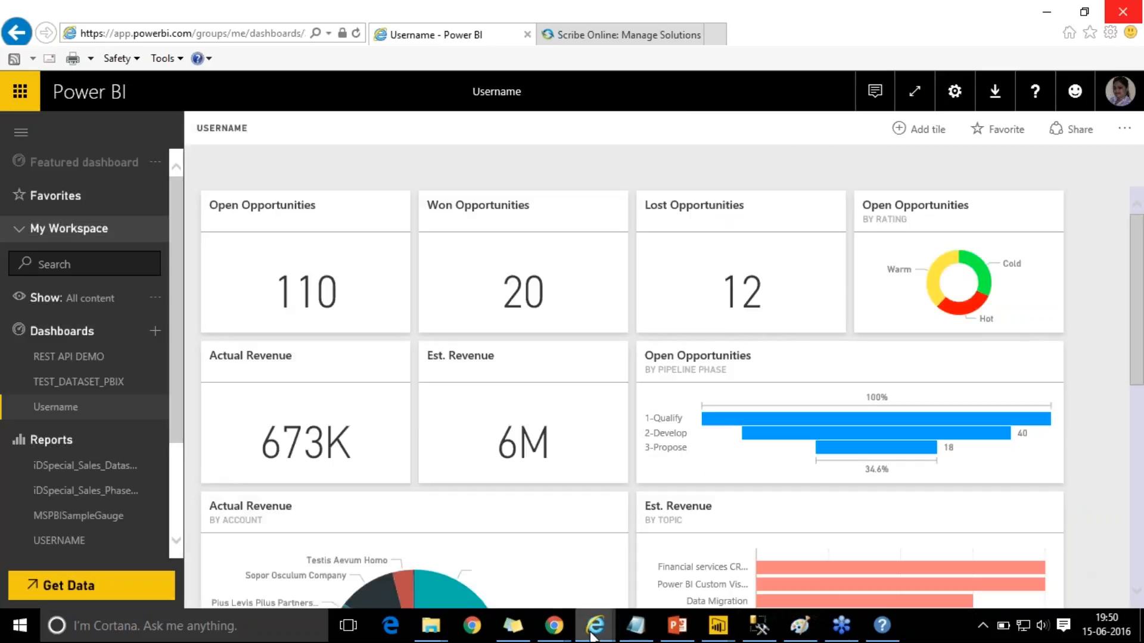
- Check the signed-in account on Chrome's Power BI tab, then switch to the Internet Explorer Power BI window
{"action": "left_click", "coordinate": [559, 636]}
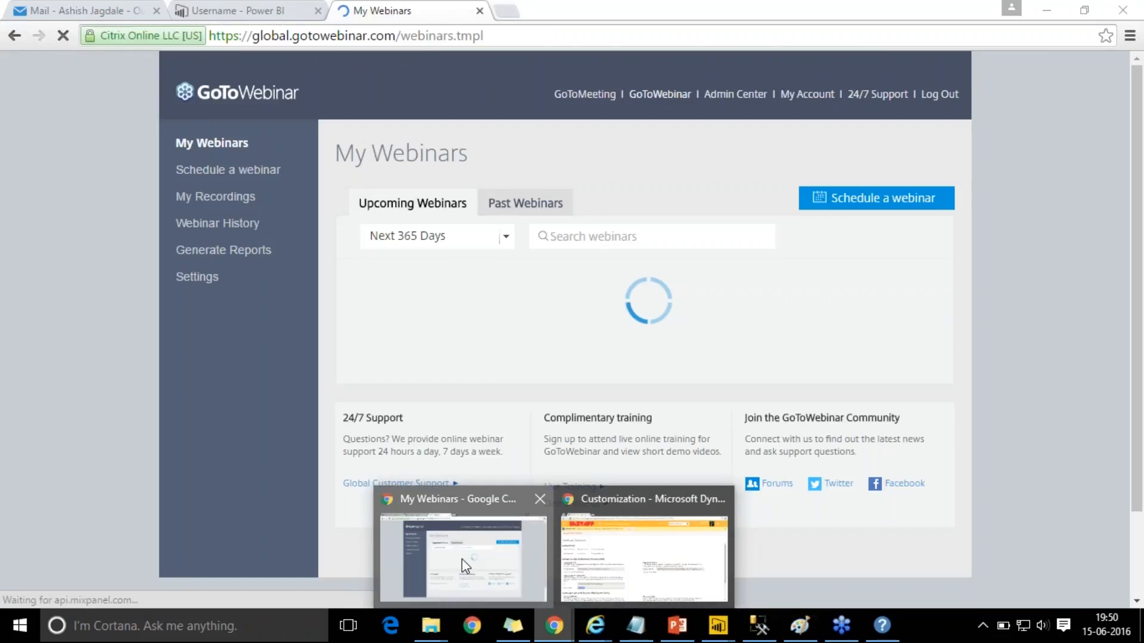
{"action": "left_click", "coordinate": [462, 559]}
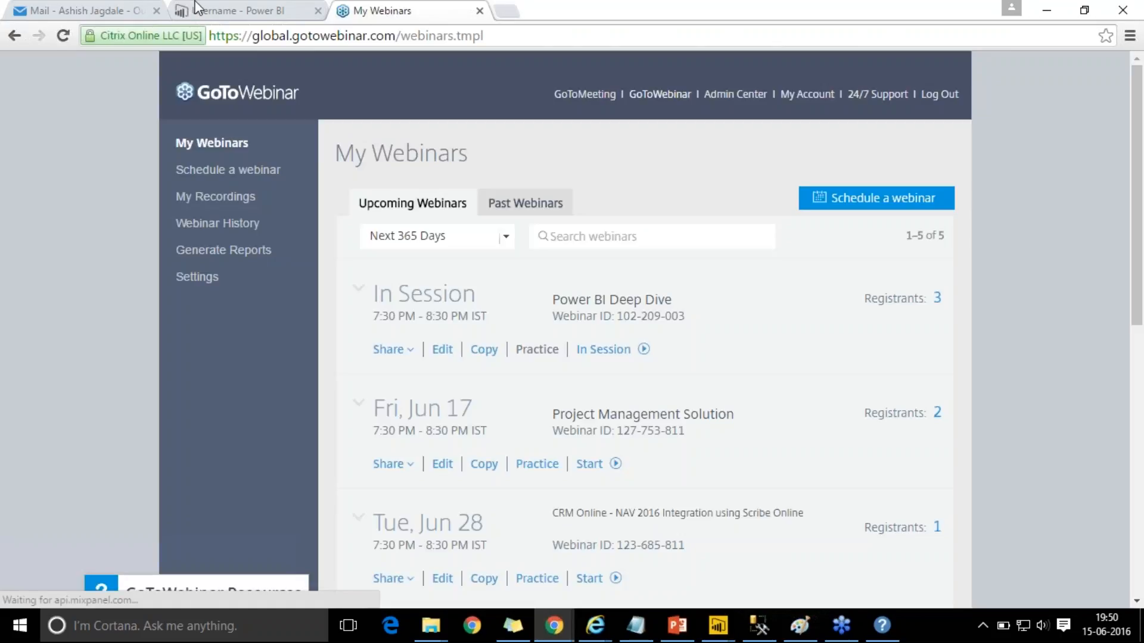
{"action": "left_click", "coordinate": [218, 8]}
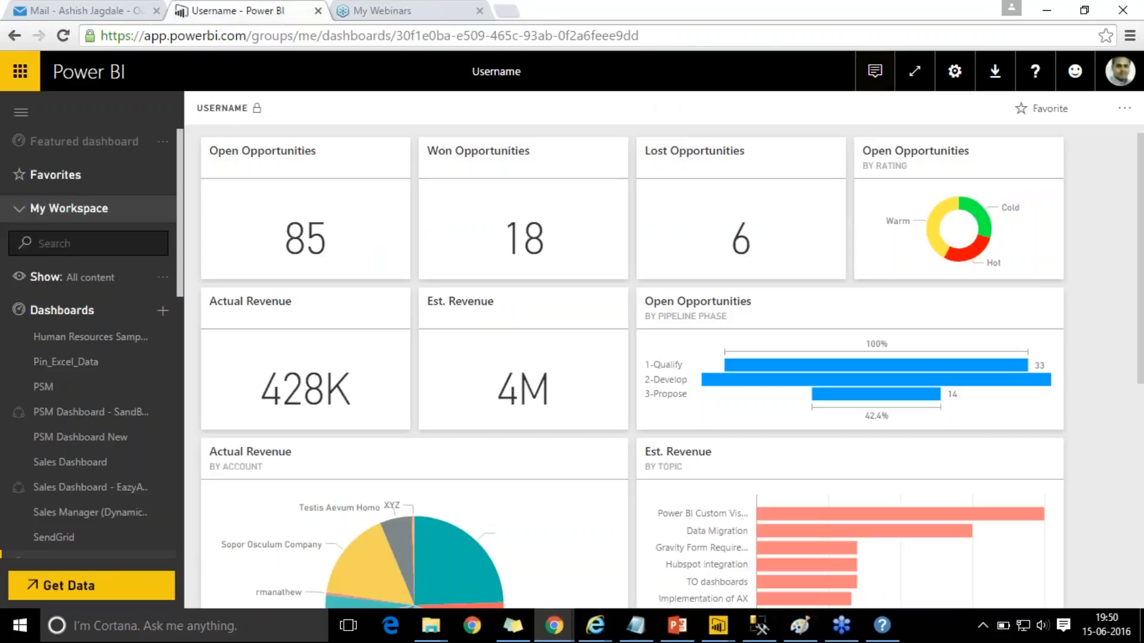
{"action": "left_click", "coordinate": [1121, 71]}
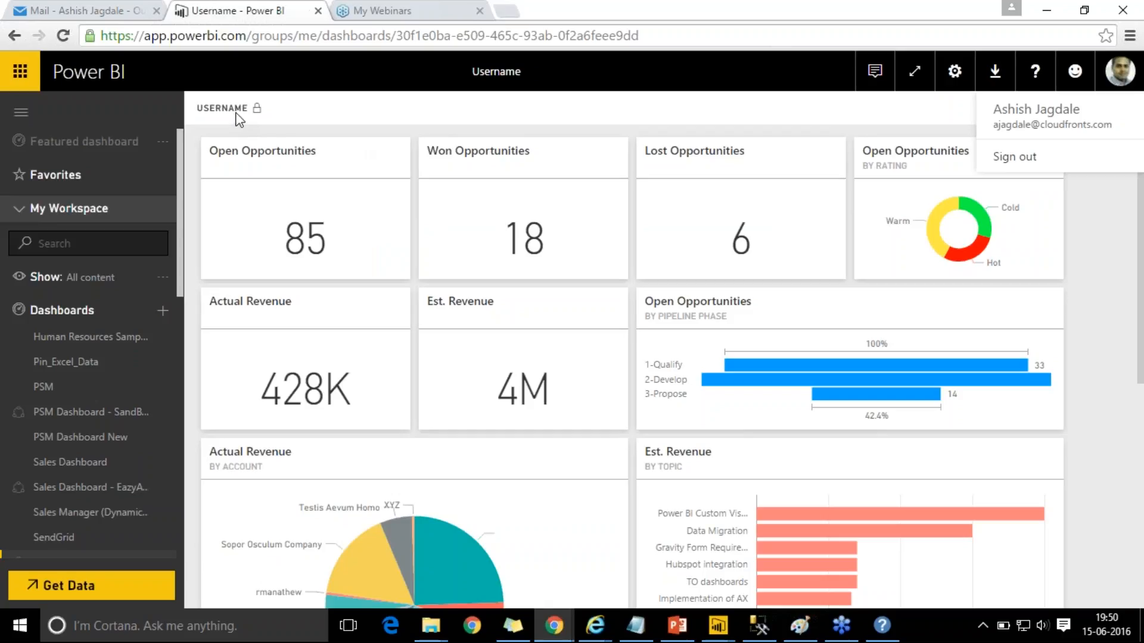
{"action": "left_click", "coordinate": [555, 626]}
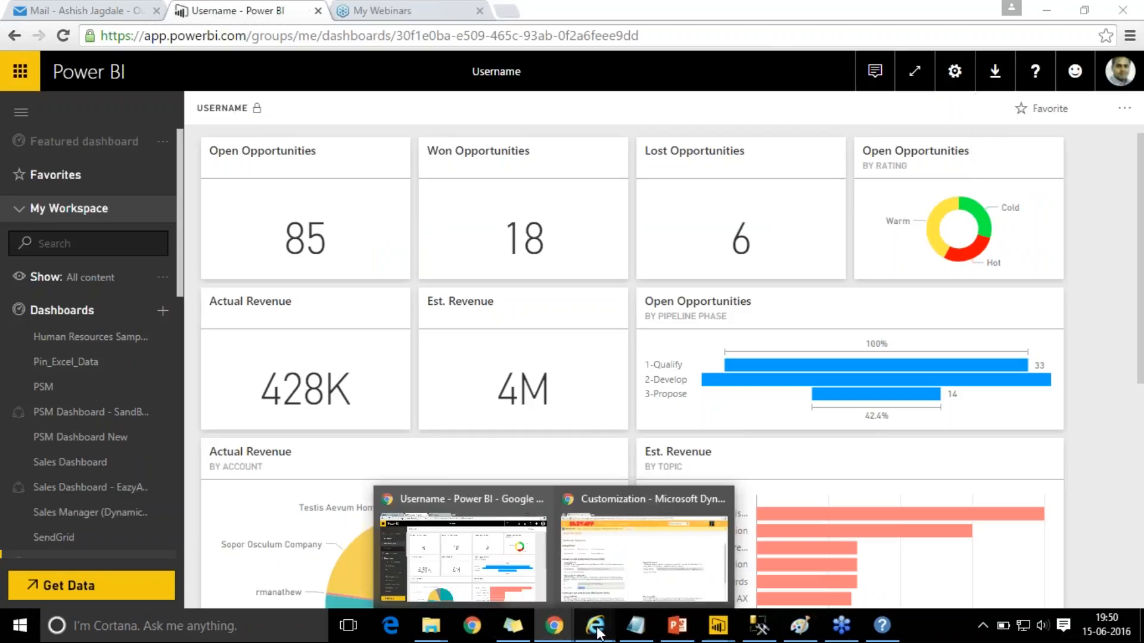
{"action": "mouse_move", "coordinate": [595, 626]}
{"action": "left_click", "coordinate": [488, 573]}
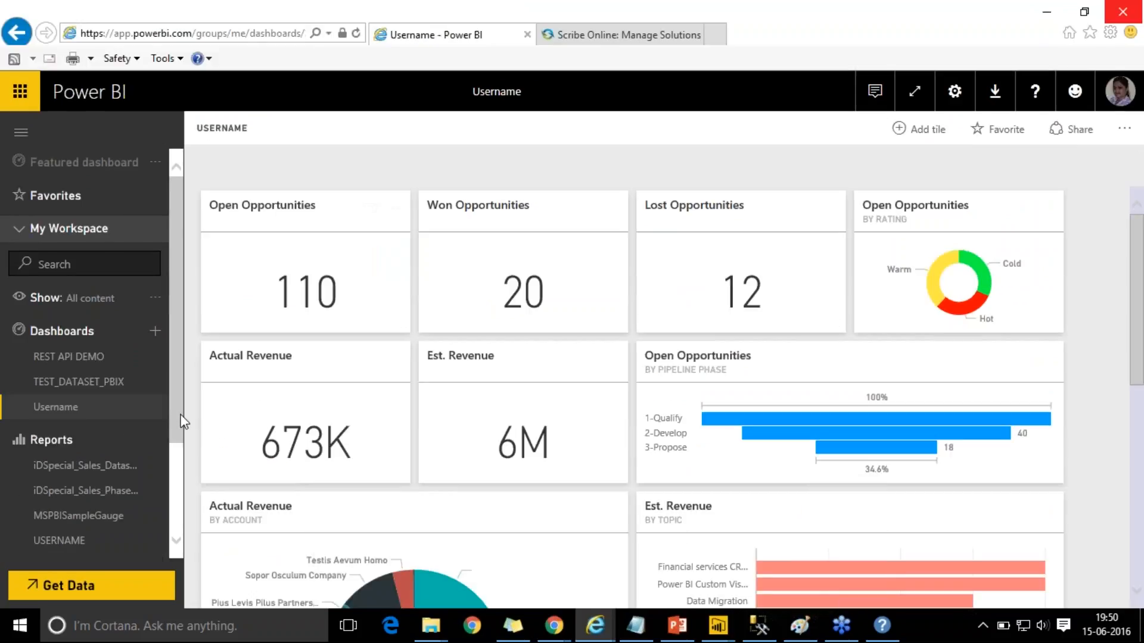
- Open the USERNAME dataset's SECURITY settings from its ellipsis menu in the navigation pane
{"action": "left_click_drag", "start_coordinate": [182, 422], "coordinate": [177, 498]}
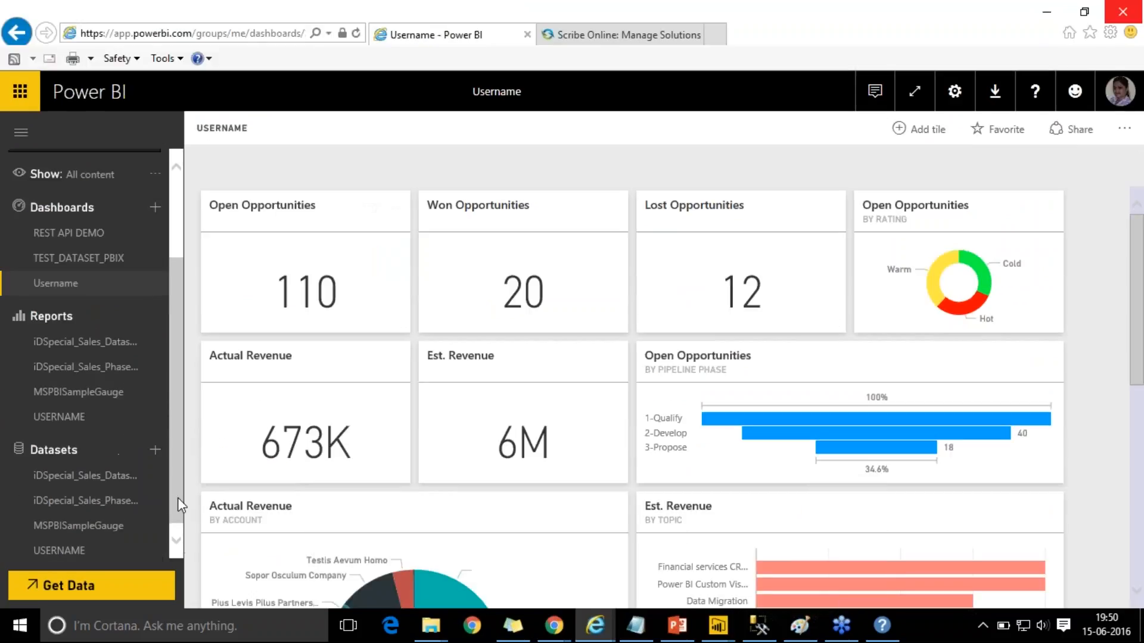
{"action": "left_click", "coordinate": [121, 547]}
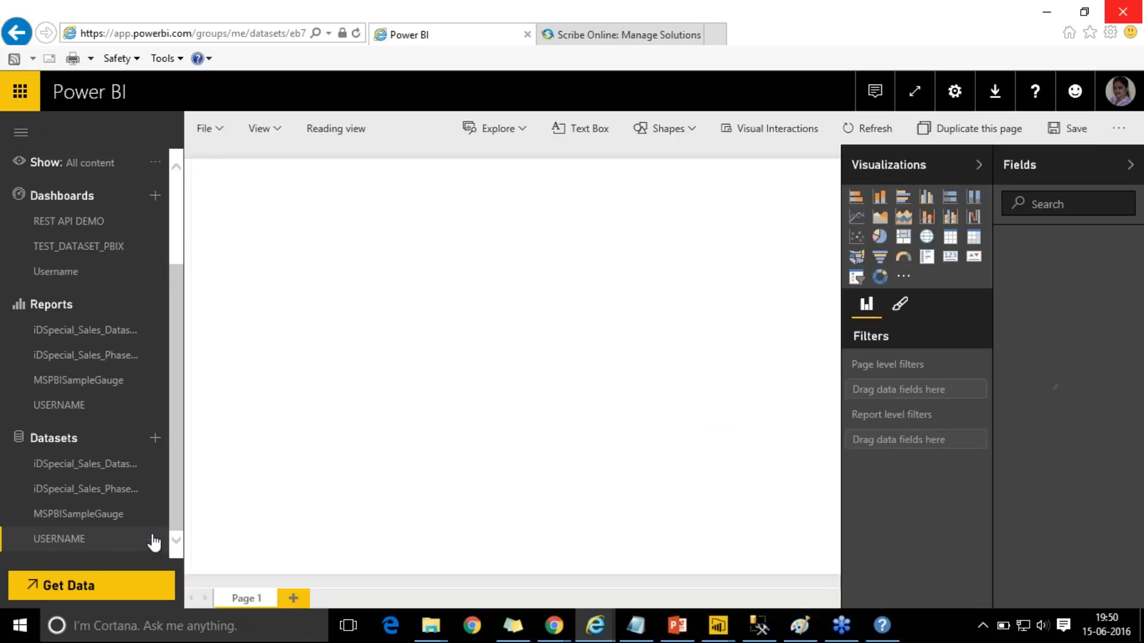
{"action": "left_click", "coordinate": [153, 540]}
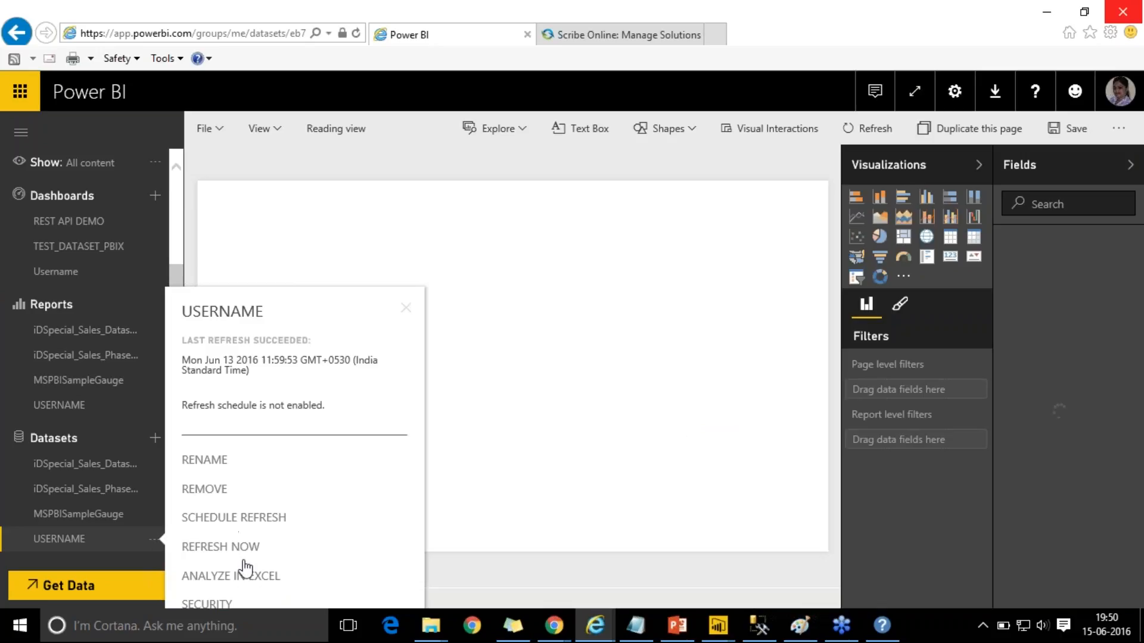
{"action": "left_click", "coordinate": [237, 605]}
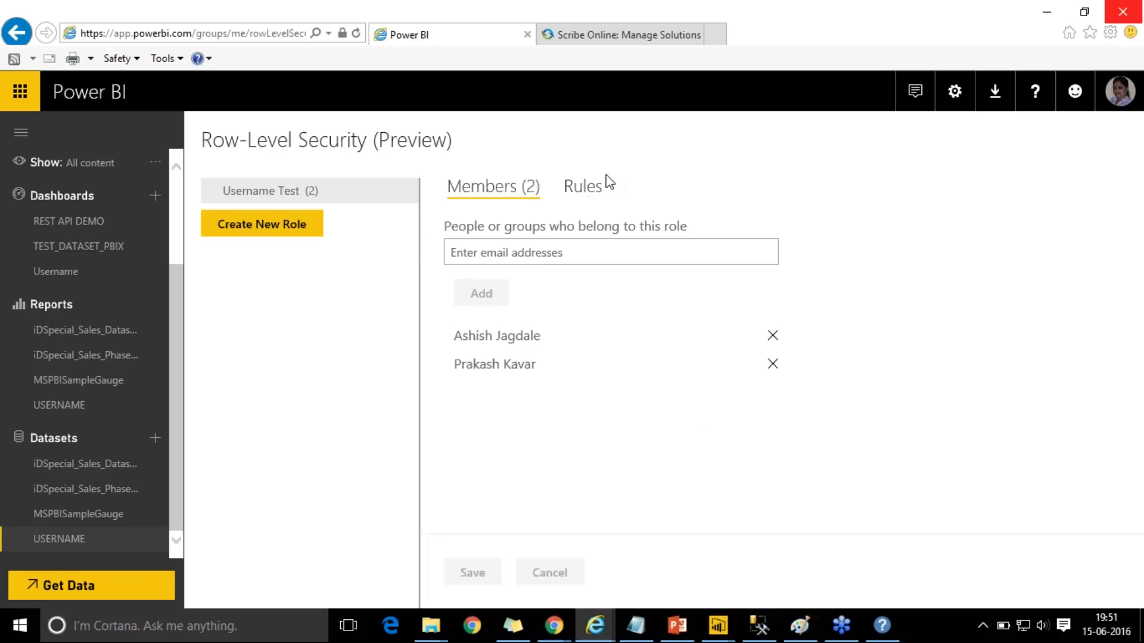
- On the Rules tab, remove the space before USERNAME() in the DAX filter and save the rule
{"action": "left_click", "coordinate": [592, 192]}
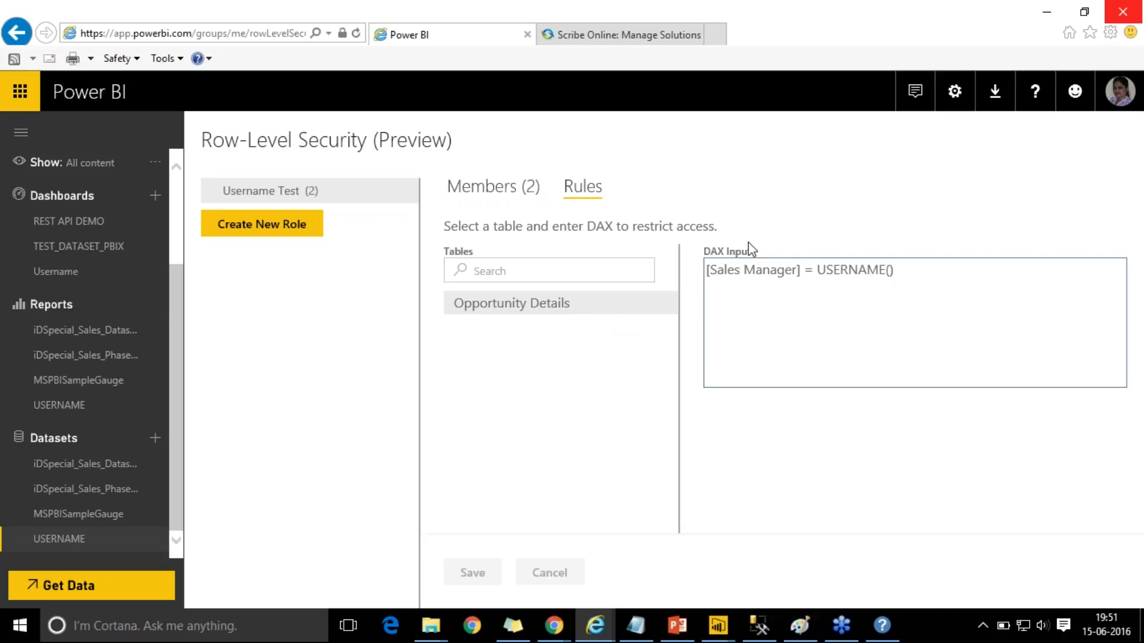
{"action": "left_click", "coordinate": [712, 271]}
{"action": "left_click_drag", "start_coordinate": [711, 271], "coordinate": [798, 271]}
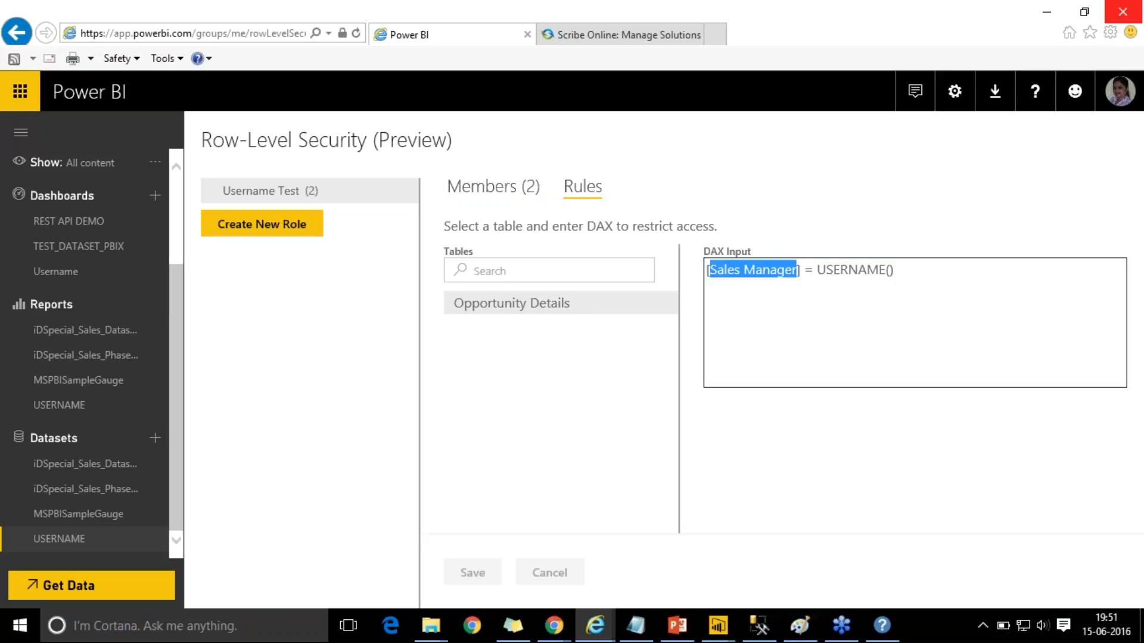
{"action": "left_click", "coordinate": [856, 246]}
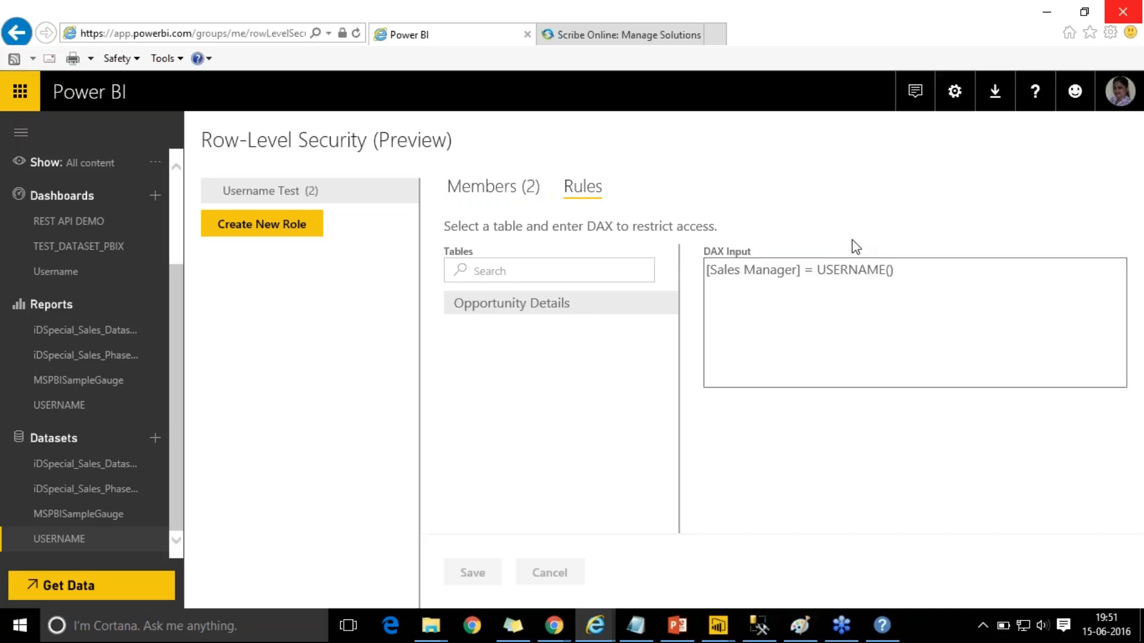
{"action": "left_click", "coordinate": [898, 274]}
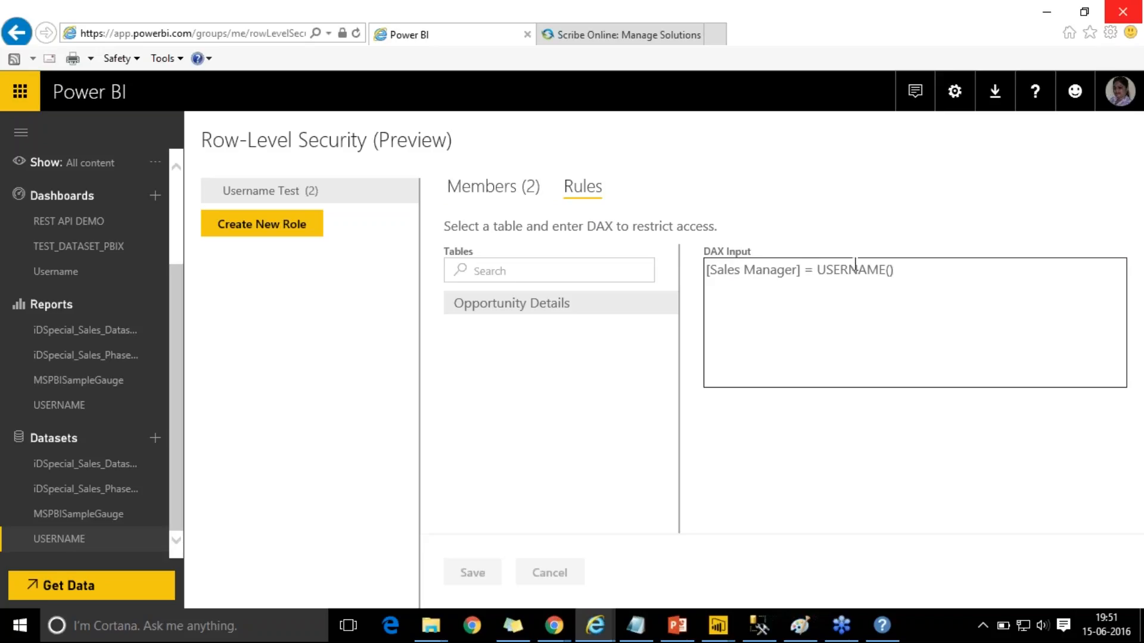
{"action": "left_click", "coordinate": [818, 270]}
{"action": "key", "text": "BackSpace"}
{"action": "left_click", "coordinate": [471, 572]}
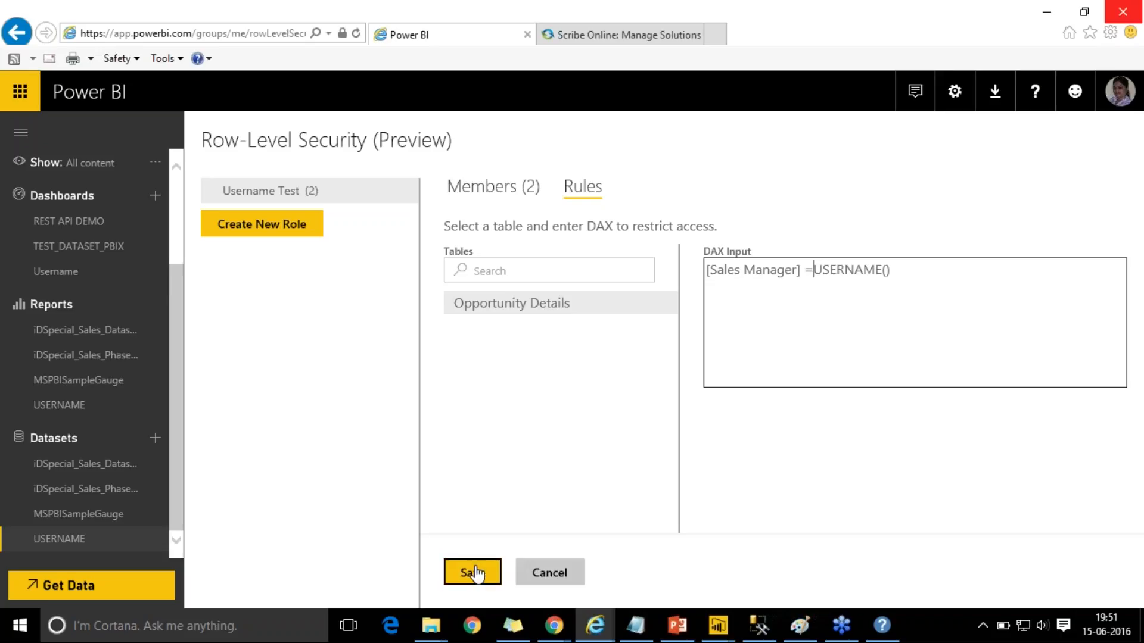
- Open the Username dashboard and check which account is signed in
{"action": "left_click", "coordinate": [92, 279]}
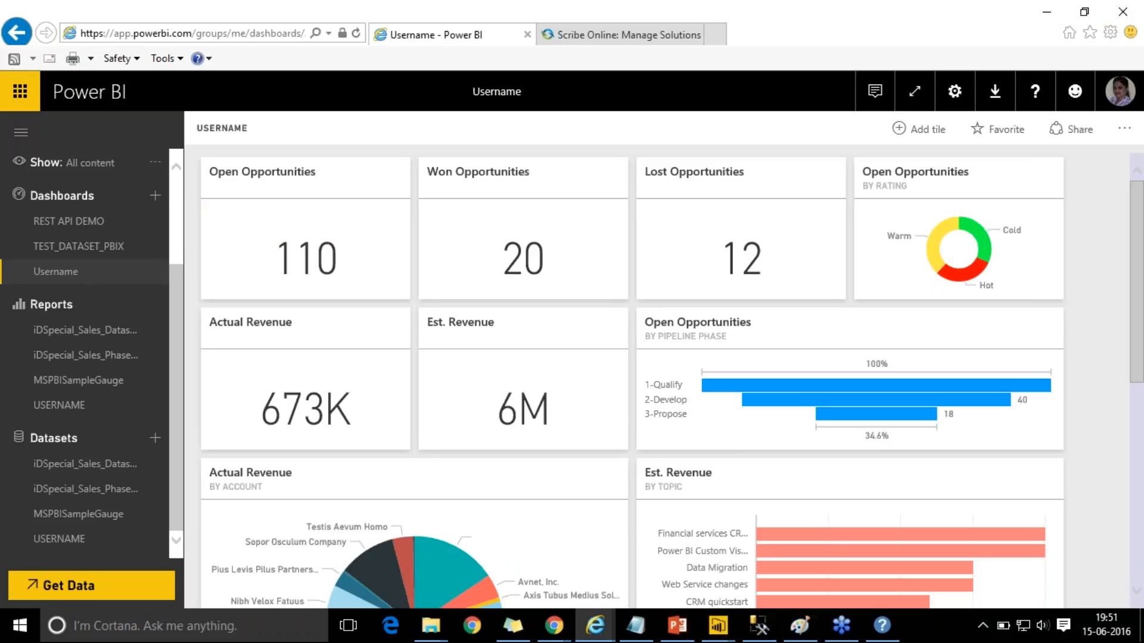
{"action": "left_click", "coordinate": [1121, 94]}
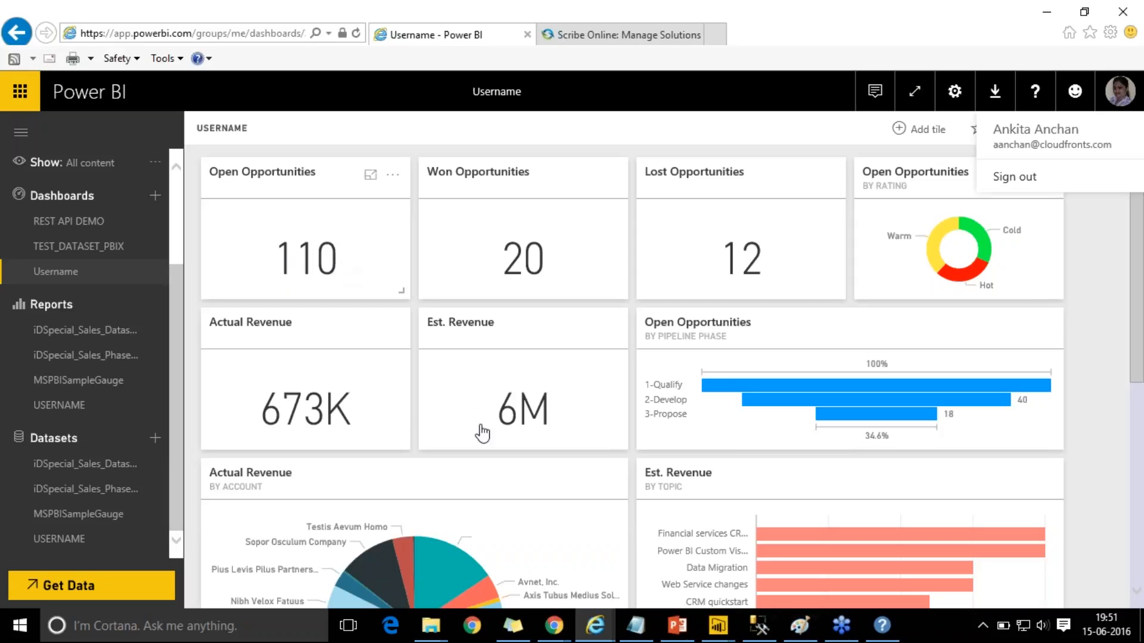
- Switch to Chrome's Power BI dashboard, check its signed-in account, and minimize the Dynamics CRM window
{"action": "left_click", "coordinate": [555, 635]}
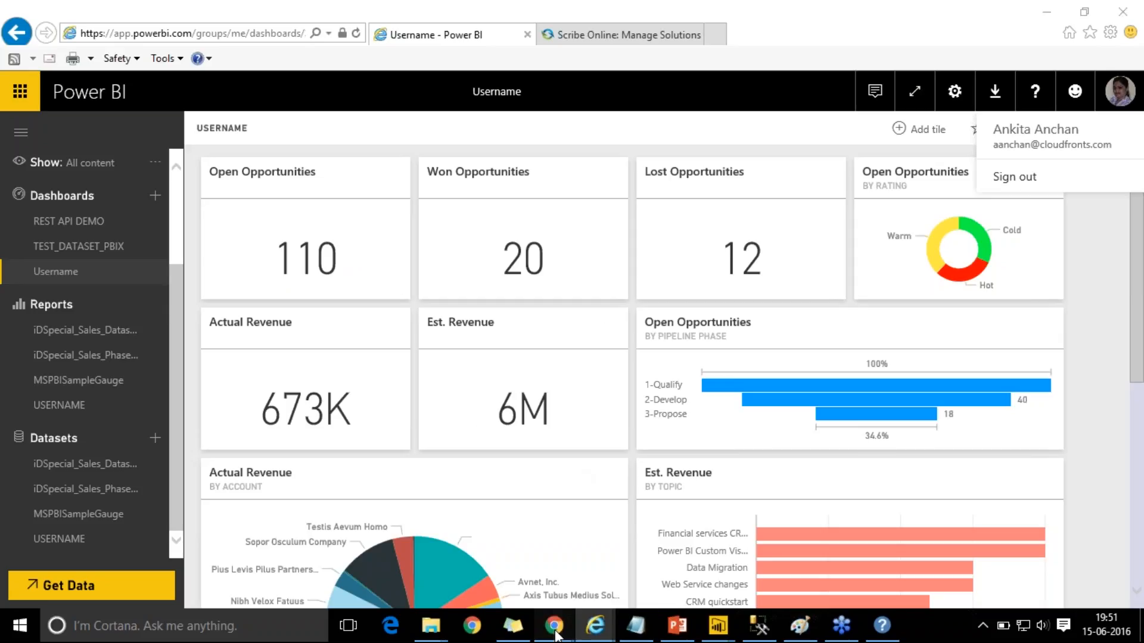
{"action": "left_click", "coordinate": [492, 584]}
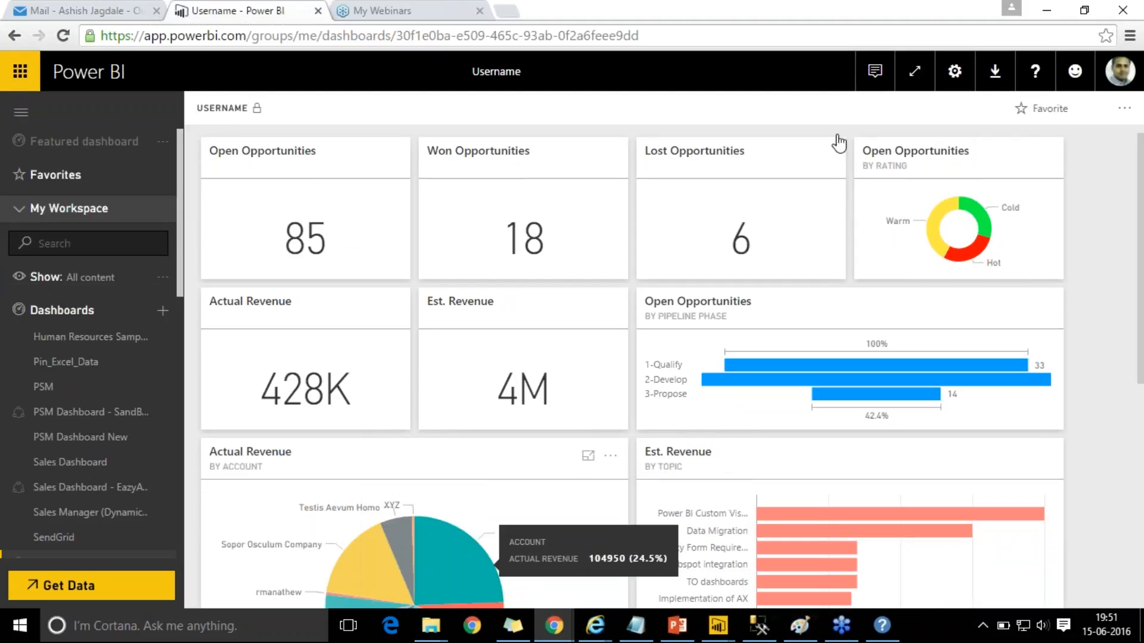
{"action": "left_click", "coordinate": [1120, 71]}
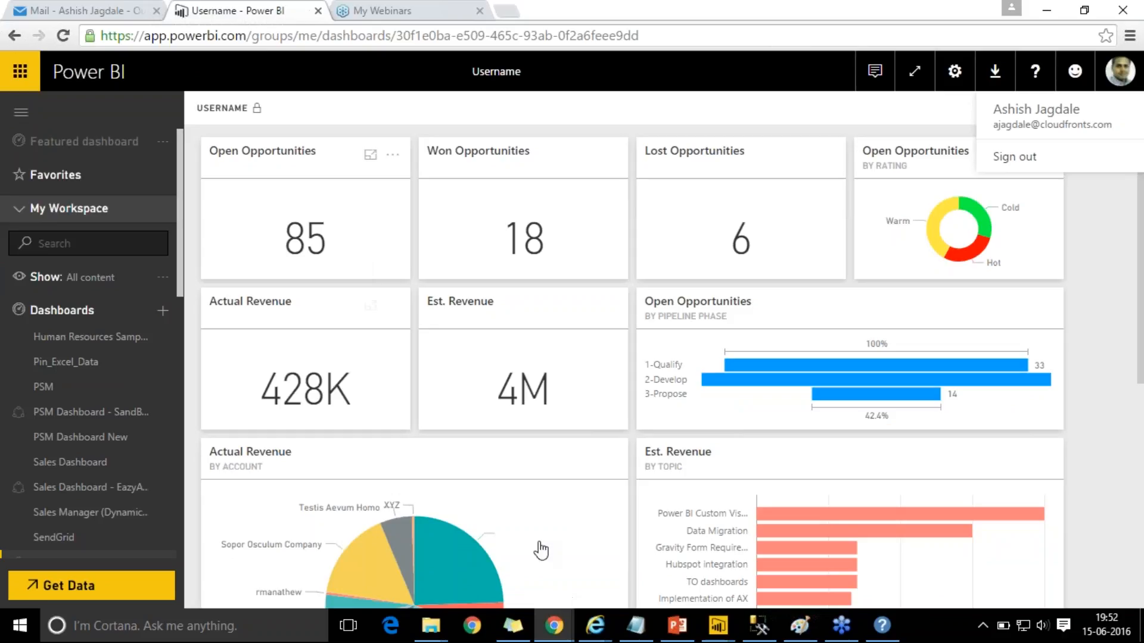
{"action": "left_click", "coordinate": [560, 622]}
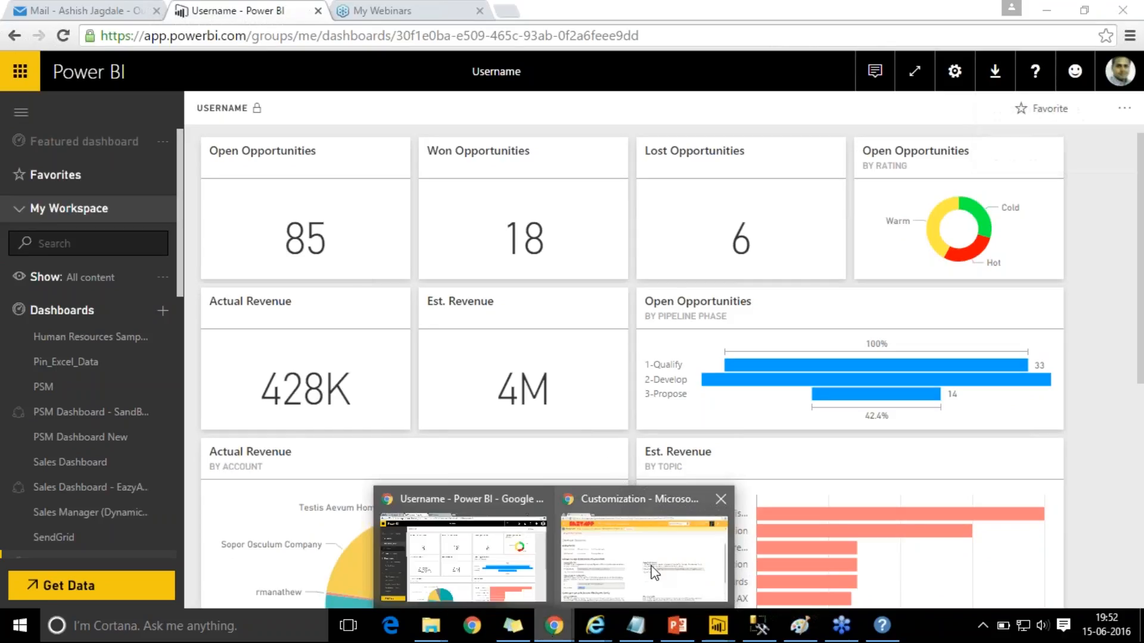
{"action": "left_click", "coordinate": [643, 542]}
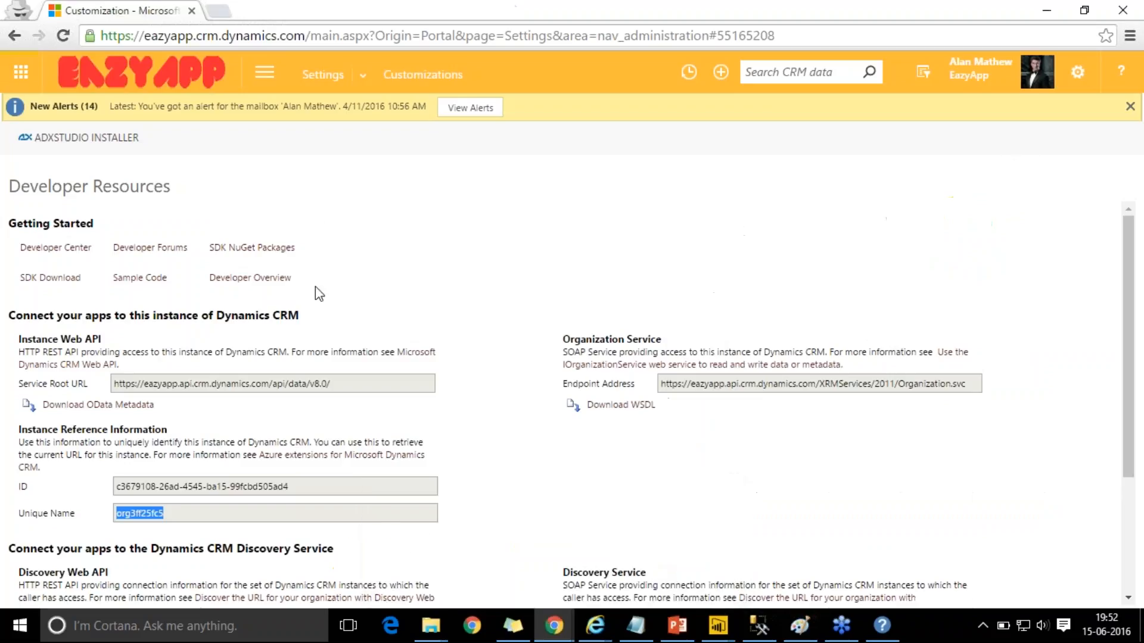
{"action": "left_click", "coordinate": [1036, 13]}
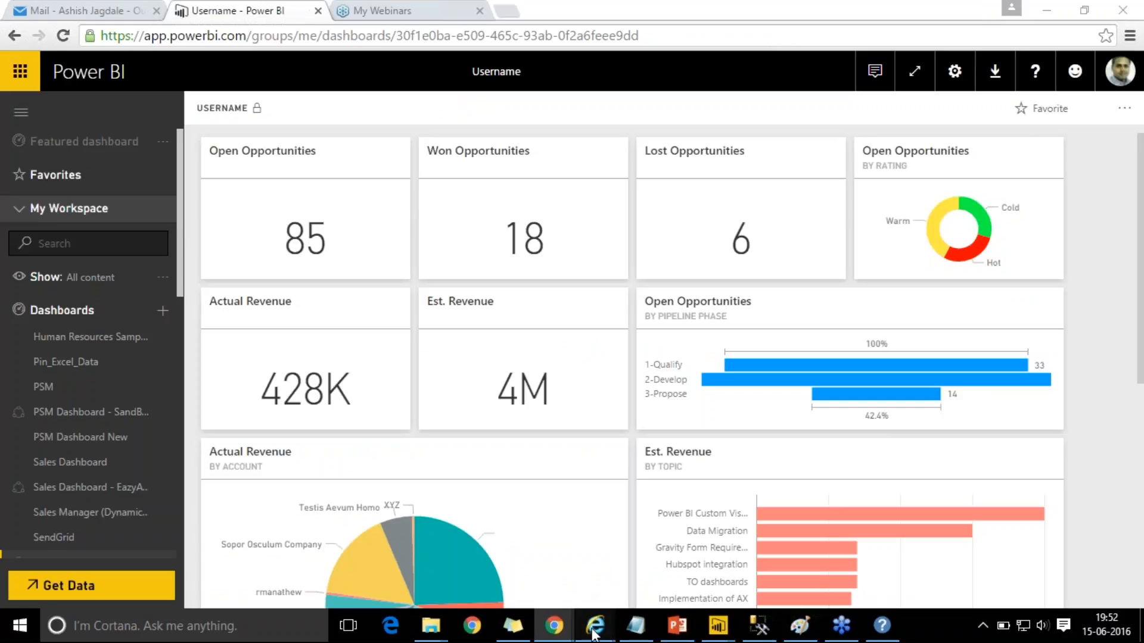
- Switch to the InPrivate Power BI window and review the third user's signed-in account details
{"action": "mouse_move", "coordinate": [595, 627]}
{"action": "left_click", "coordinate": [631, 560]}
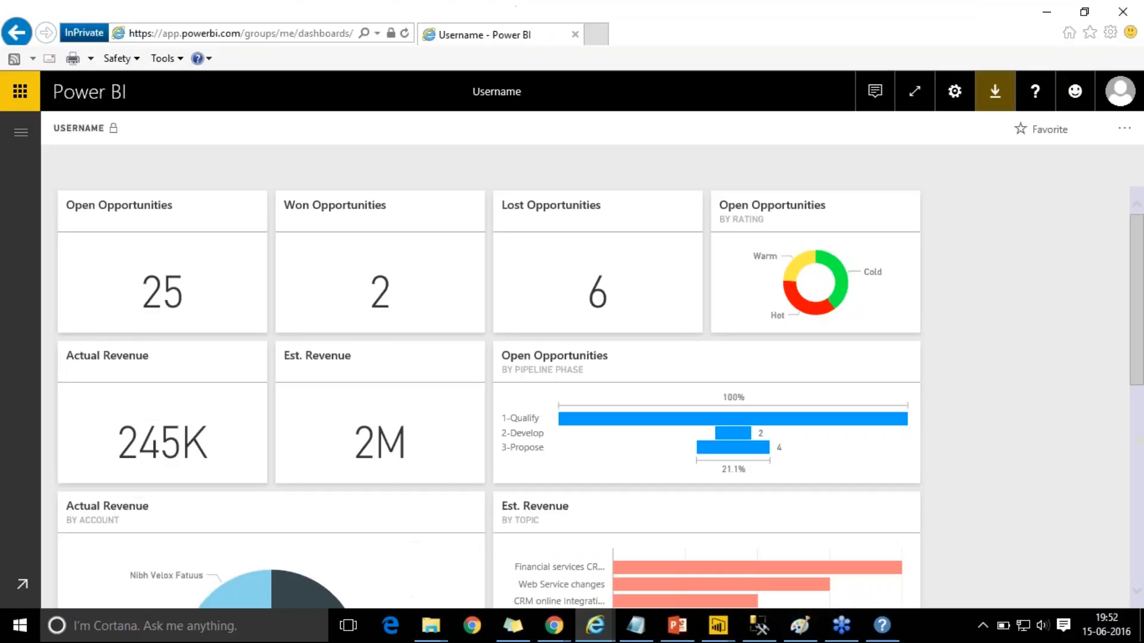
{"action": "left_click", "coordinate": [1119, 91]}
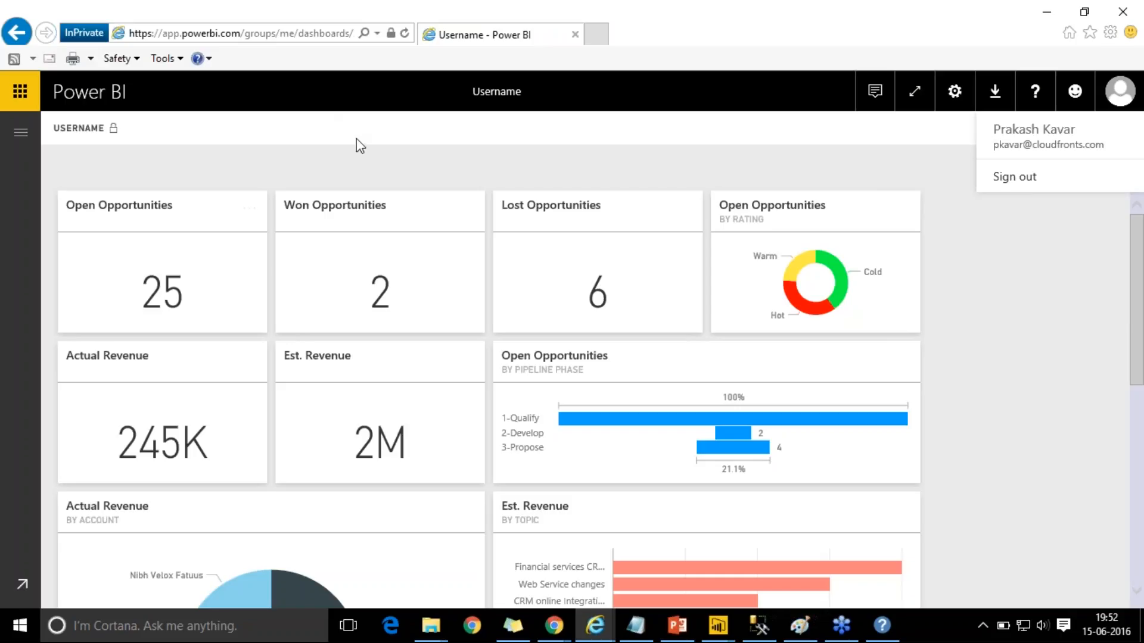
{"action": "left_click", "coordinate": [739, 157]}
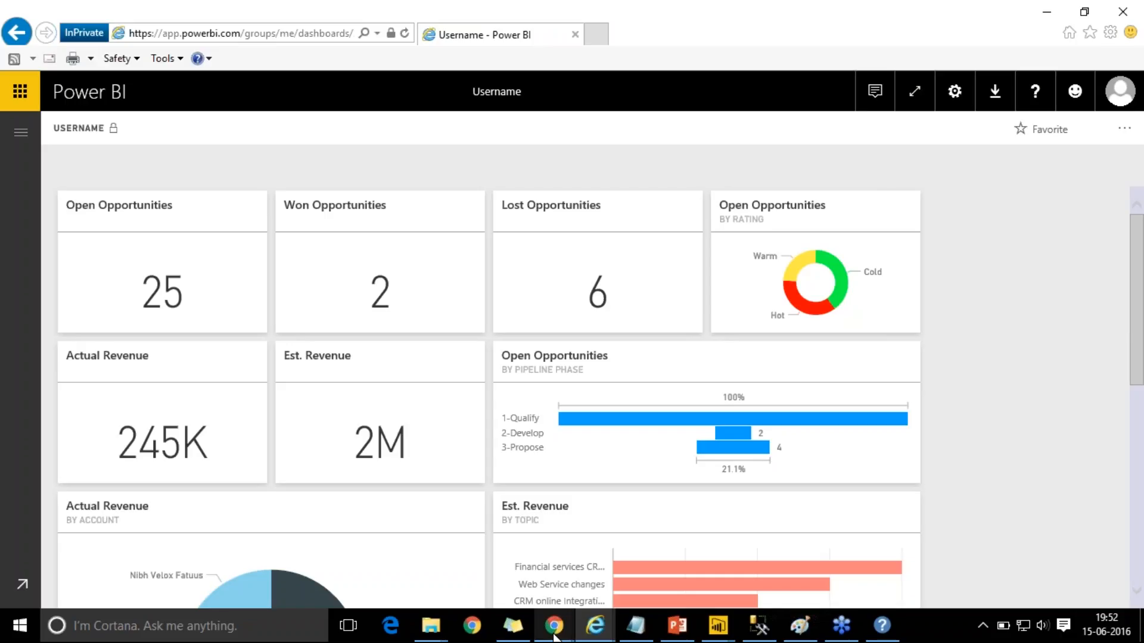
{"action": "mouse_move", "coordinate": [554, 637]}
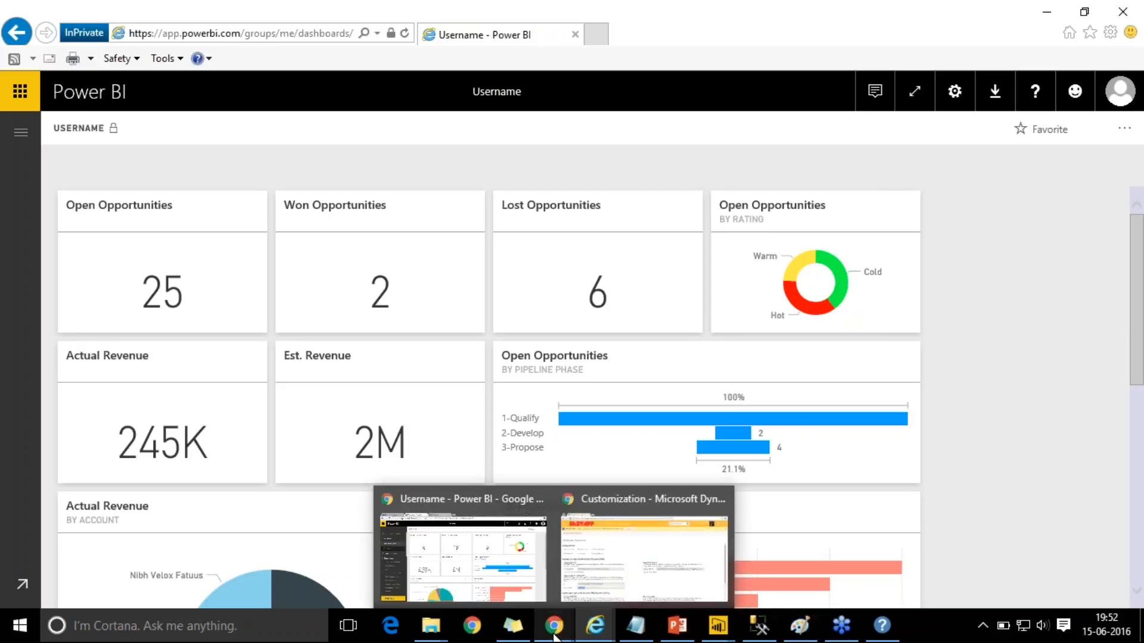
- Return to the first Power BI service window and start a report from the USERNAME dataset
{"action": "mouse_move", "coordinate": [595, 626]}
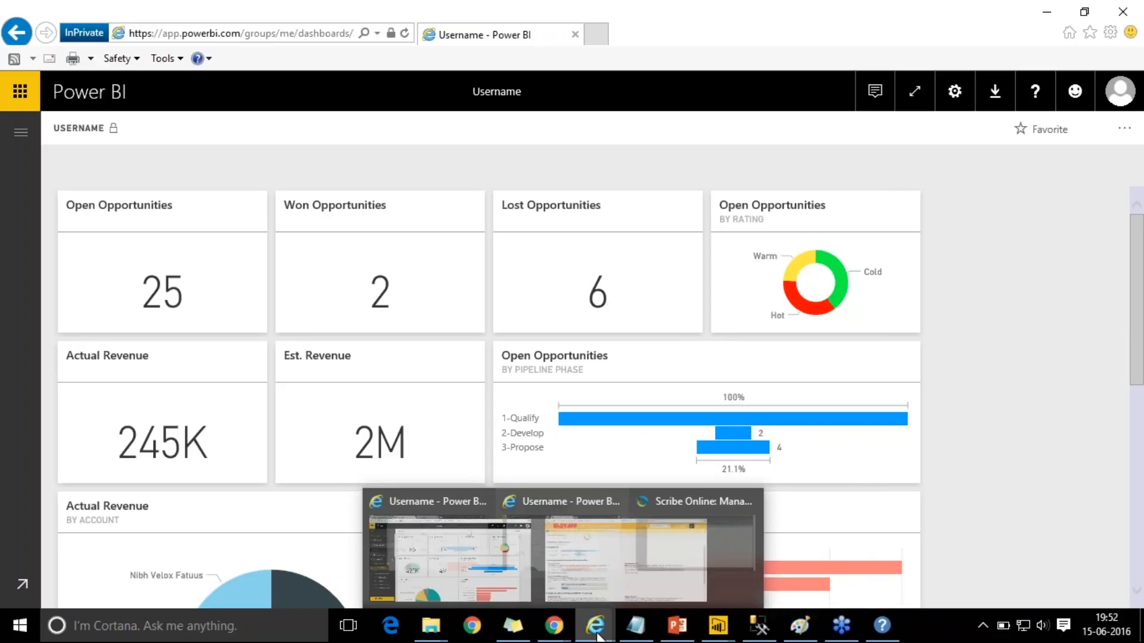
{"action": "left_click", "coordinate": [422, 582]}
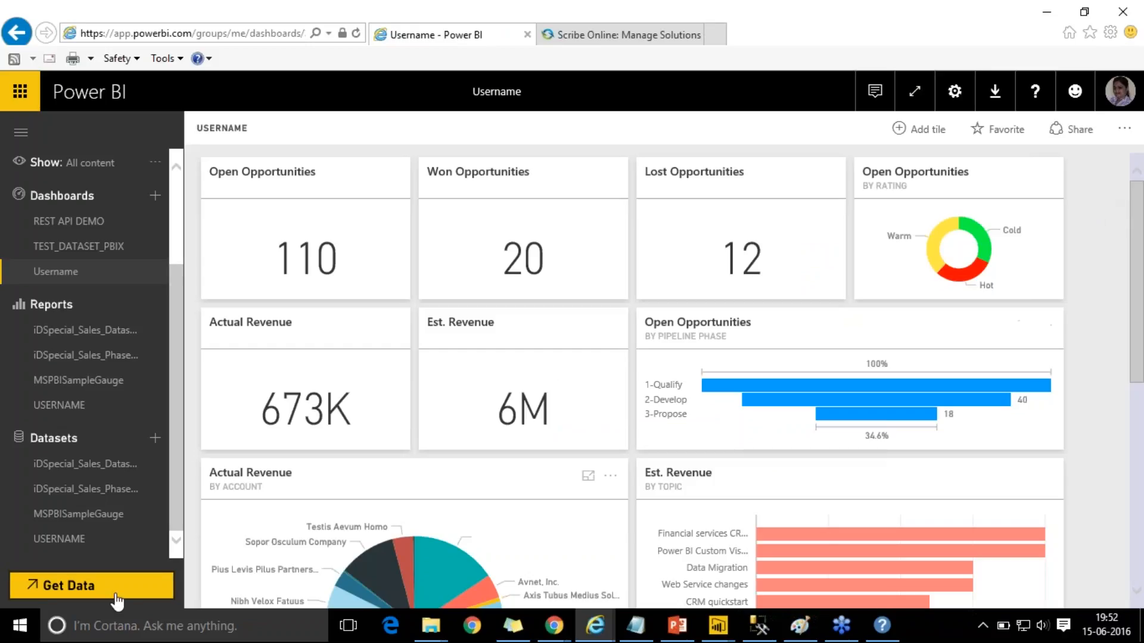
{"action": "left_click", "coordinate": [149, 540]}
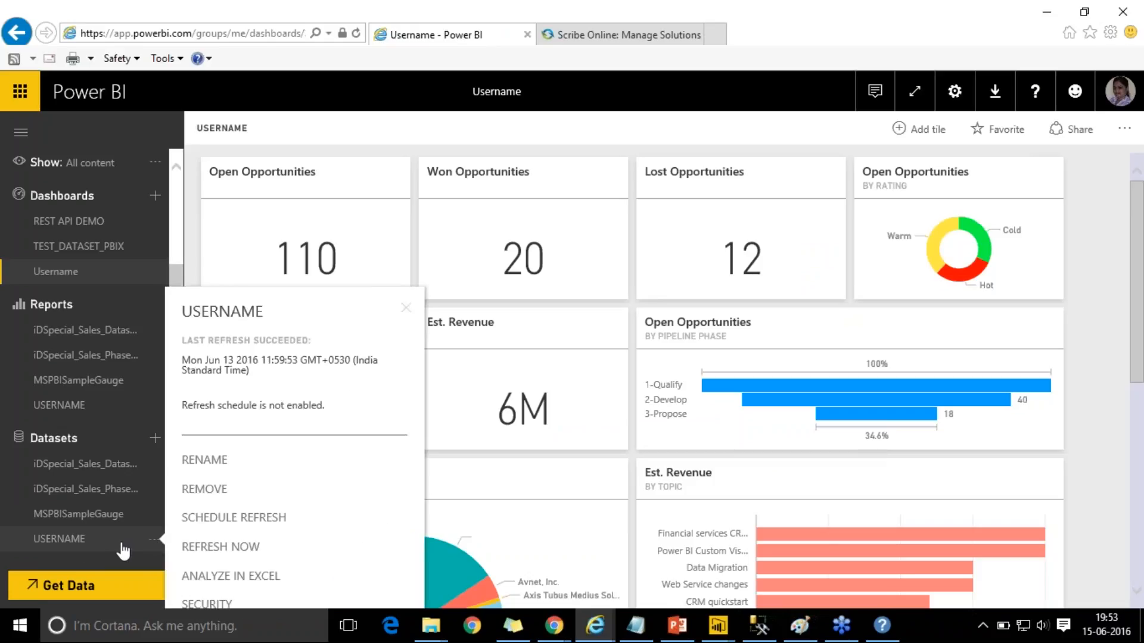
{"action": "left_click", "coordinate": [122, 548]}
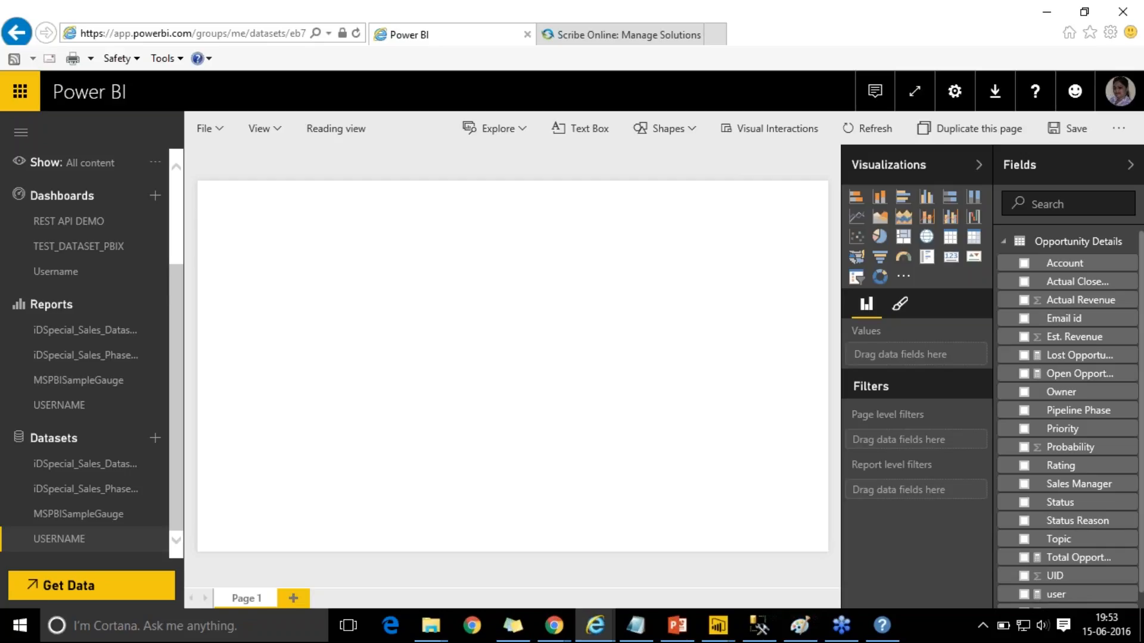
- Turn a new visual into a table showing the user field
{"action": "left_click", "coordinate": [951, 256]}
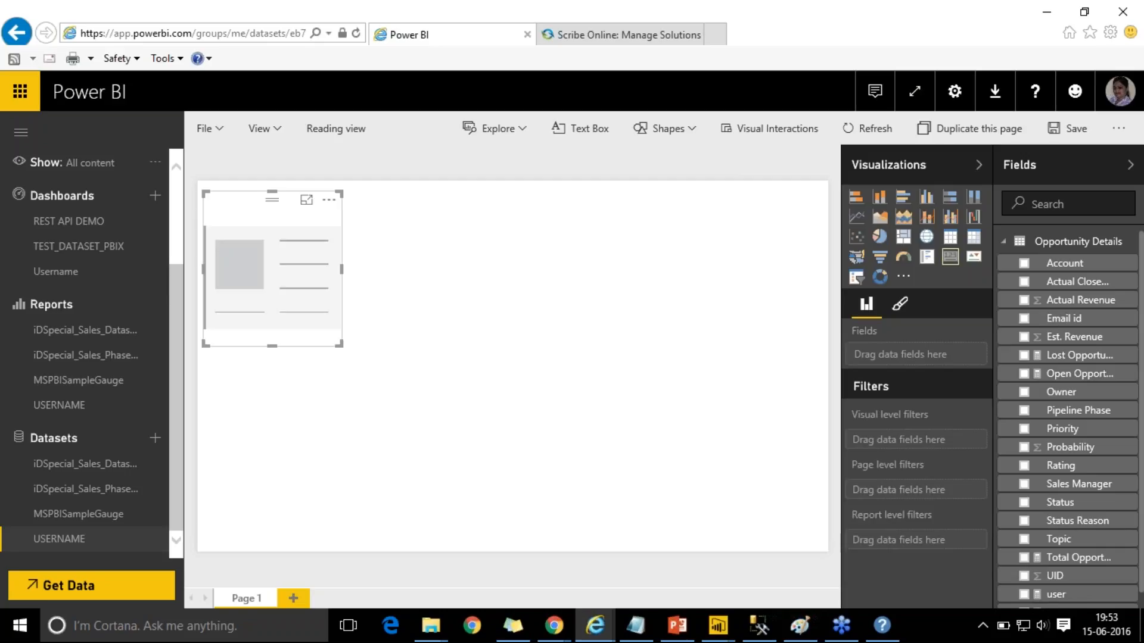
{"action": "left_click", "coordinate": [950, 241]}
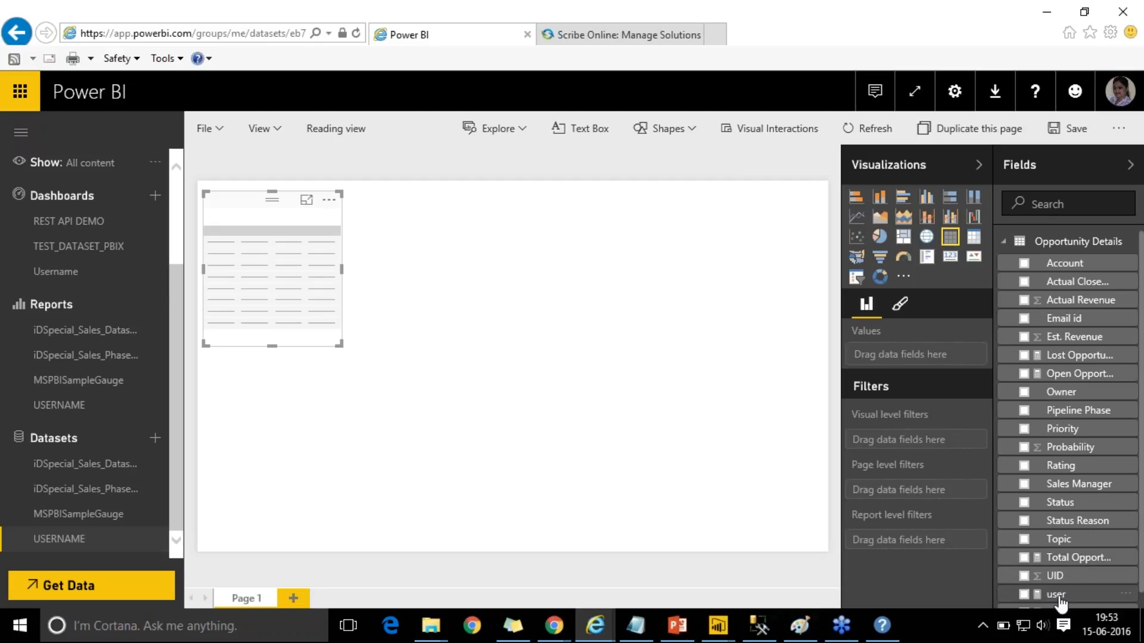
{"action": "left_click", "coordinate": [1025, 595]}
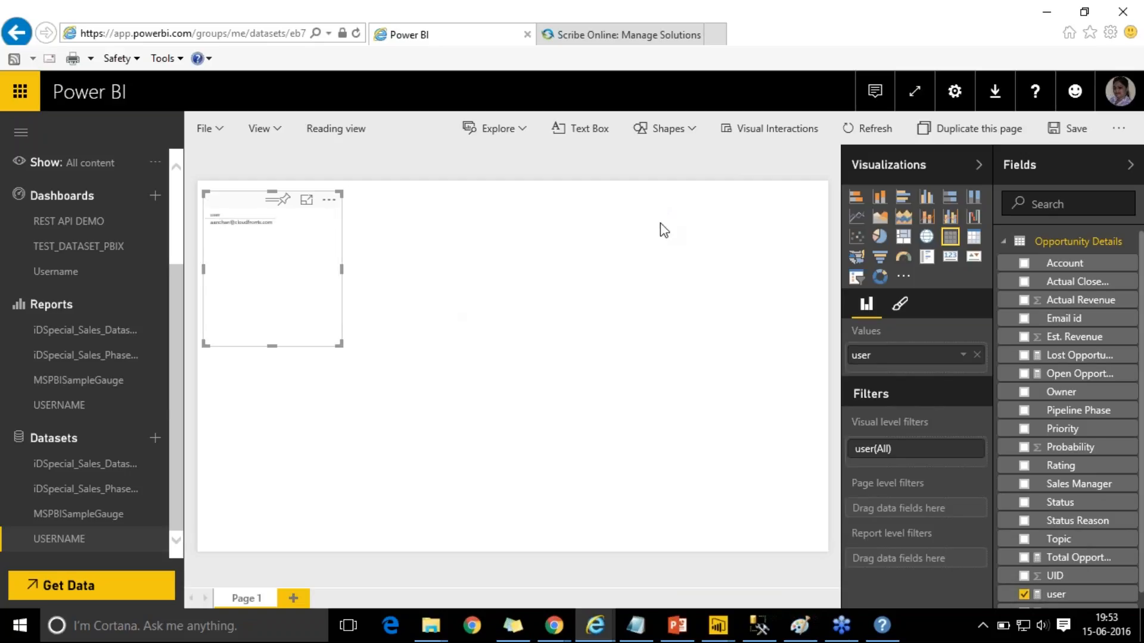
- Set the table text to 15 pt, make it wider and shorter, and check the signed-in account
{"action": "left_click", "coordinate": [899, 304]}
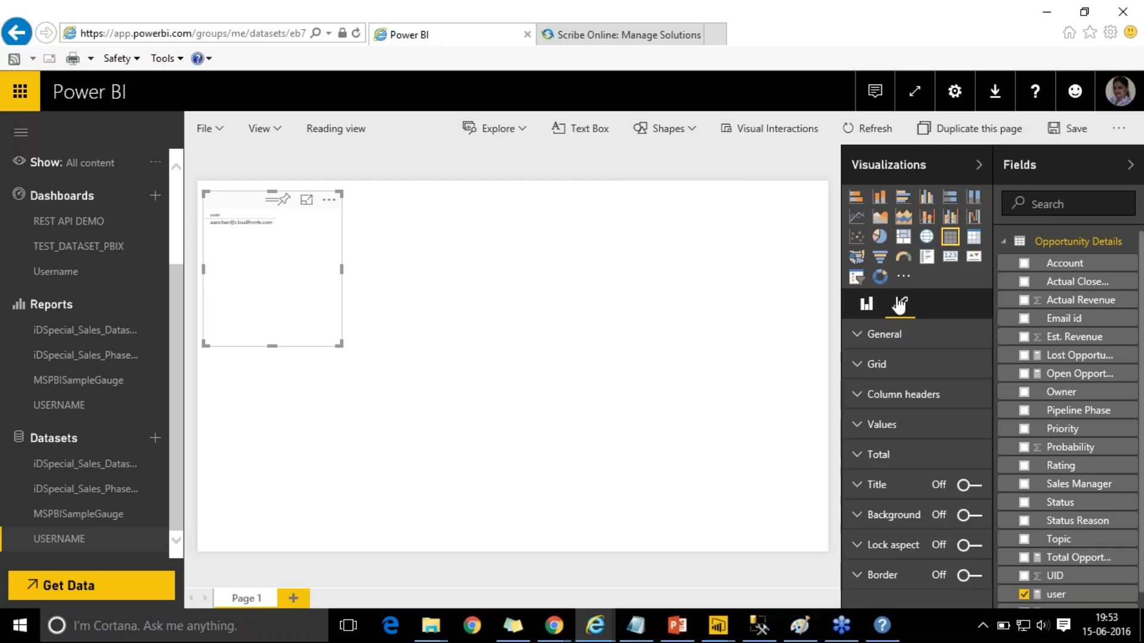
{"action": "left_click", "coordinate": [879, 334]}
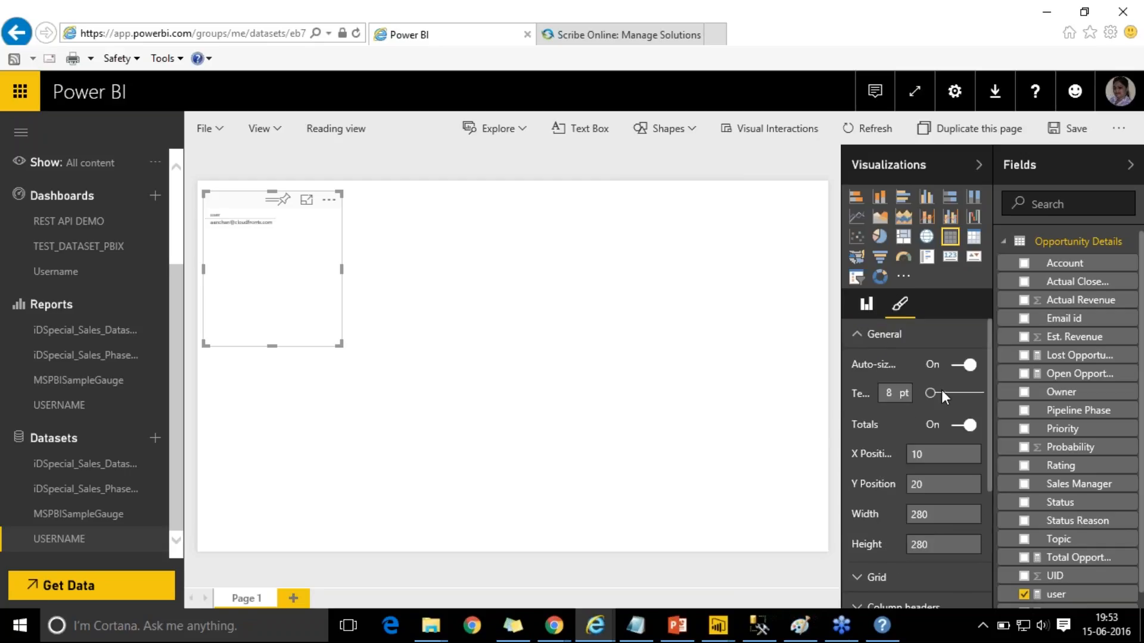
{"action": "left_click", "coordinate": [941, 391]}
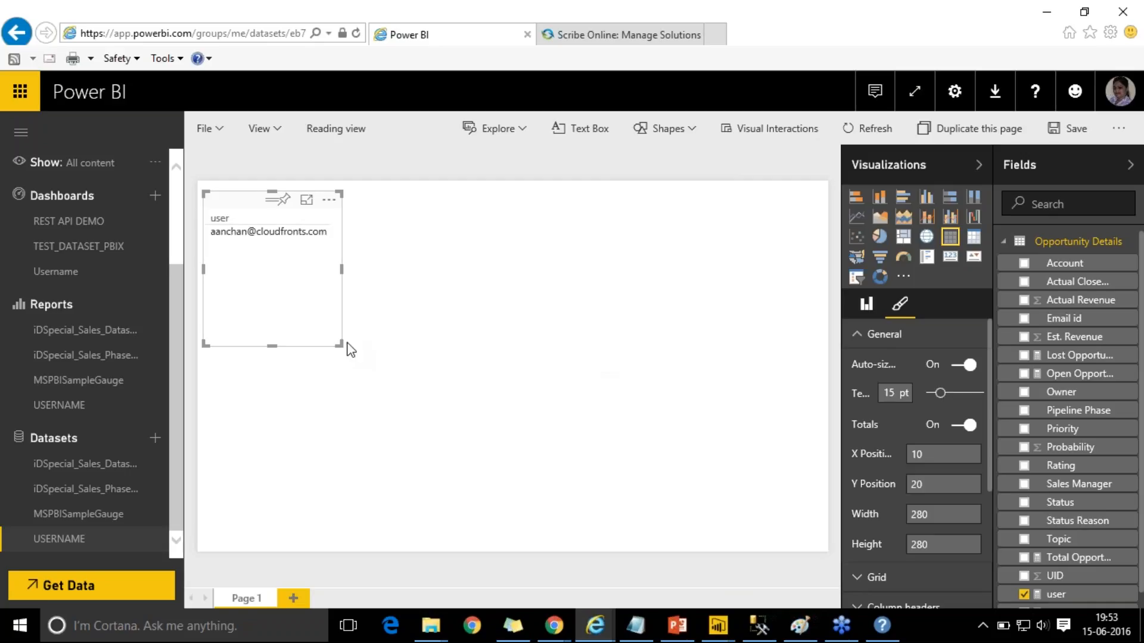
{"action": "left_click_drag", "start_coordinate": [340, 345], "coordinate": [425, 315]}
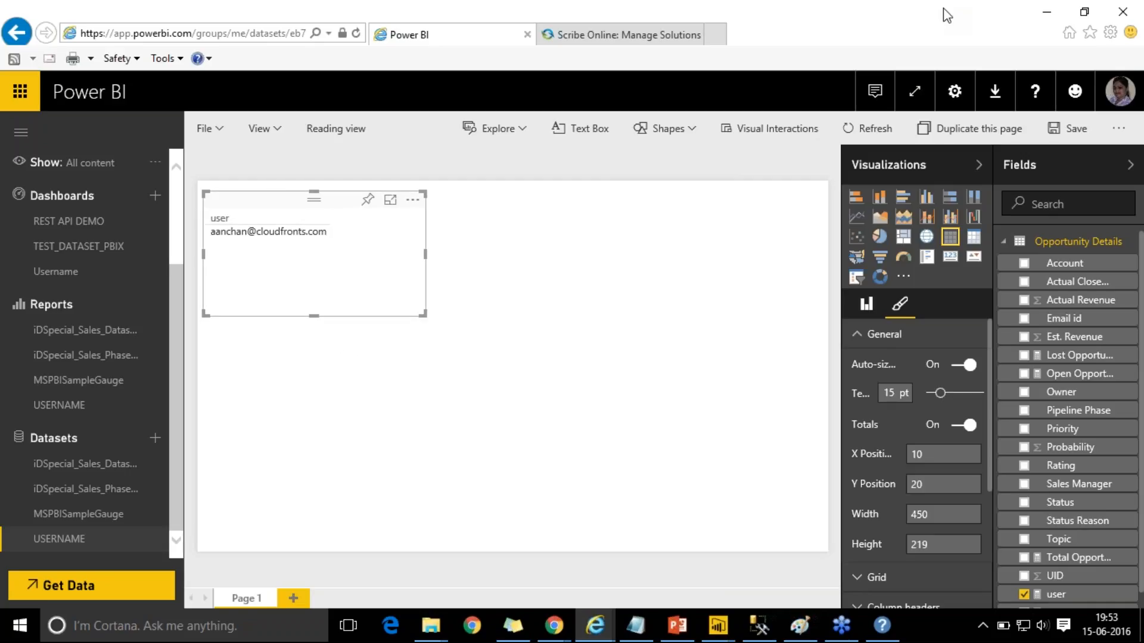
{"action": "left_click", "coordinate": [1127, 91]}
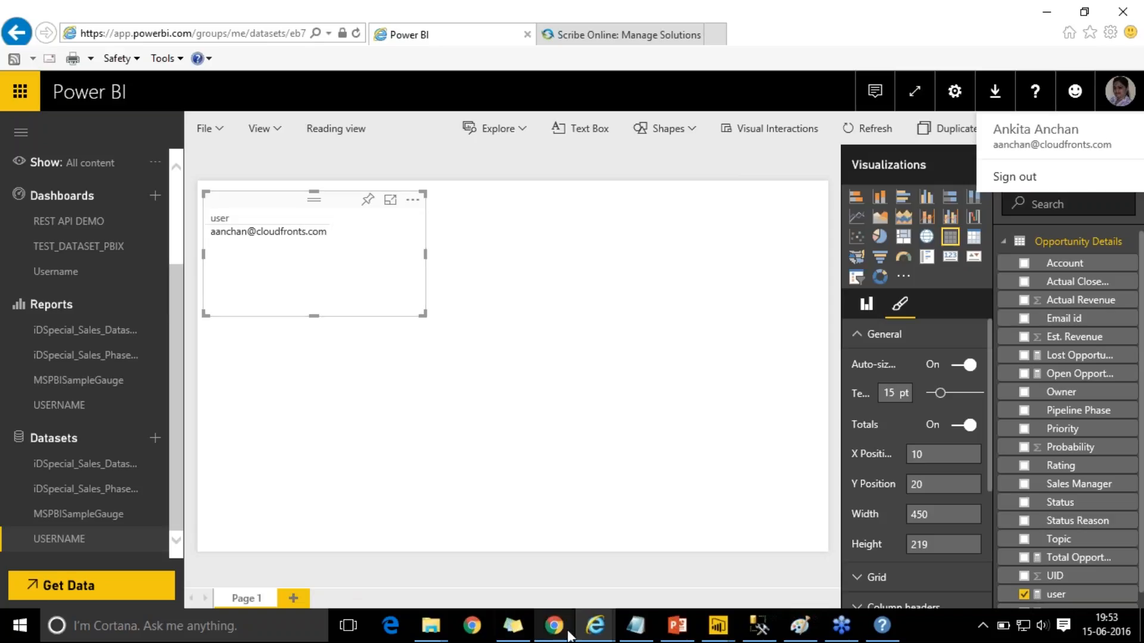
- In the second account's window, start a report from the USERNAME dataset and confirm the signed-in account
{"action": "mouse_move", "coordinate": [549, 634]}
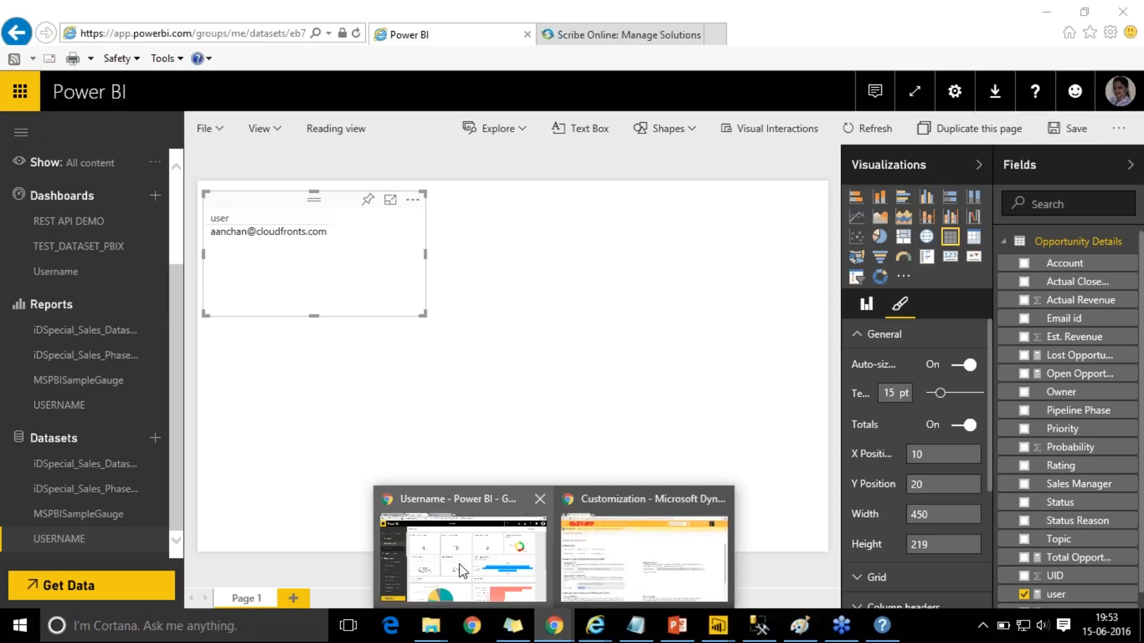
{"action": "left_click", "coordinate": [471, 575]}
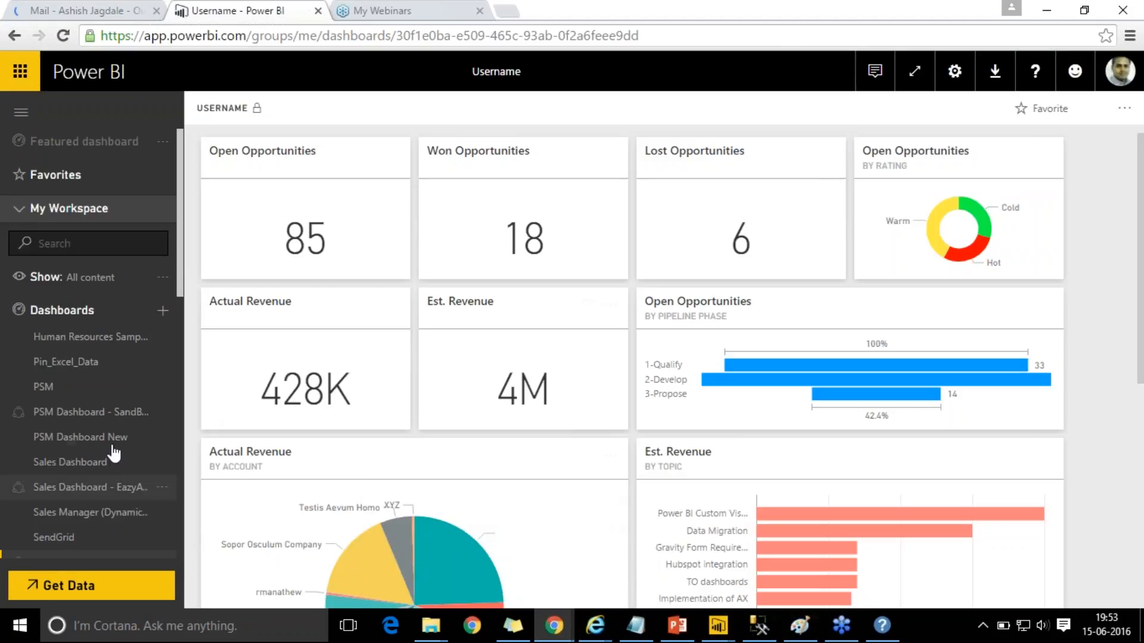
{"action": "scroll", "coordinate": [167, 498], "scroll_direction": "down", "scroll_amount": 6}
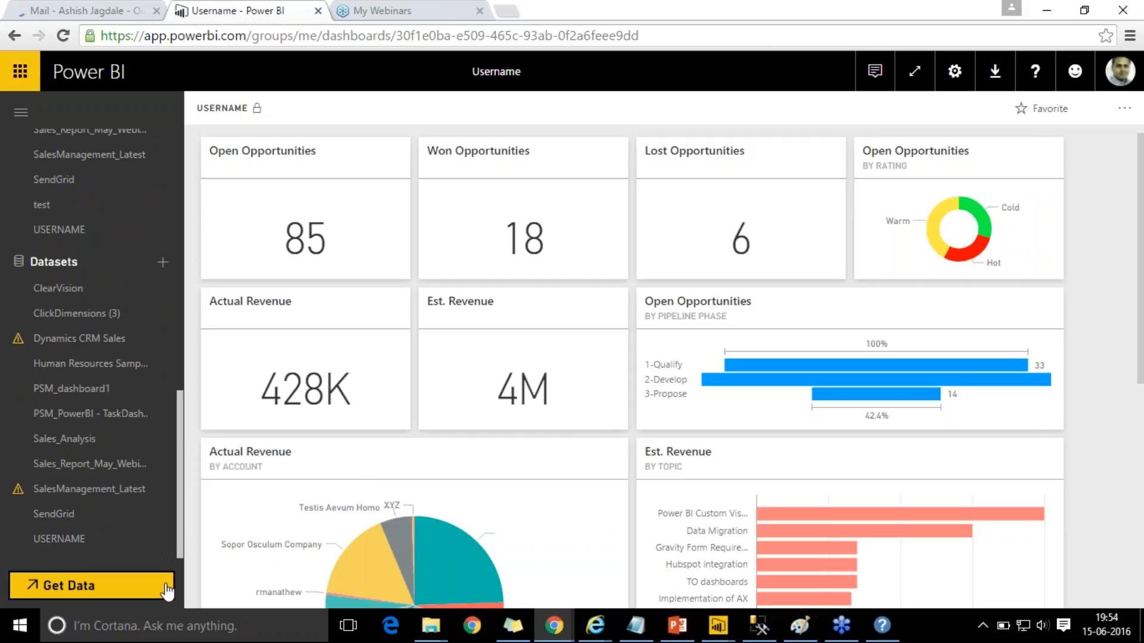
{"action": "left_click", "coordinate": [89, 544]}
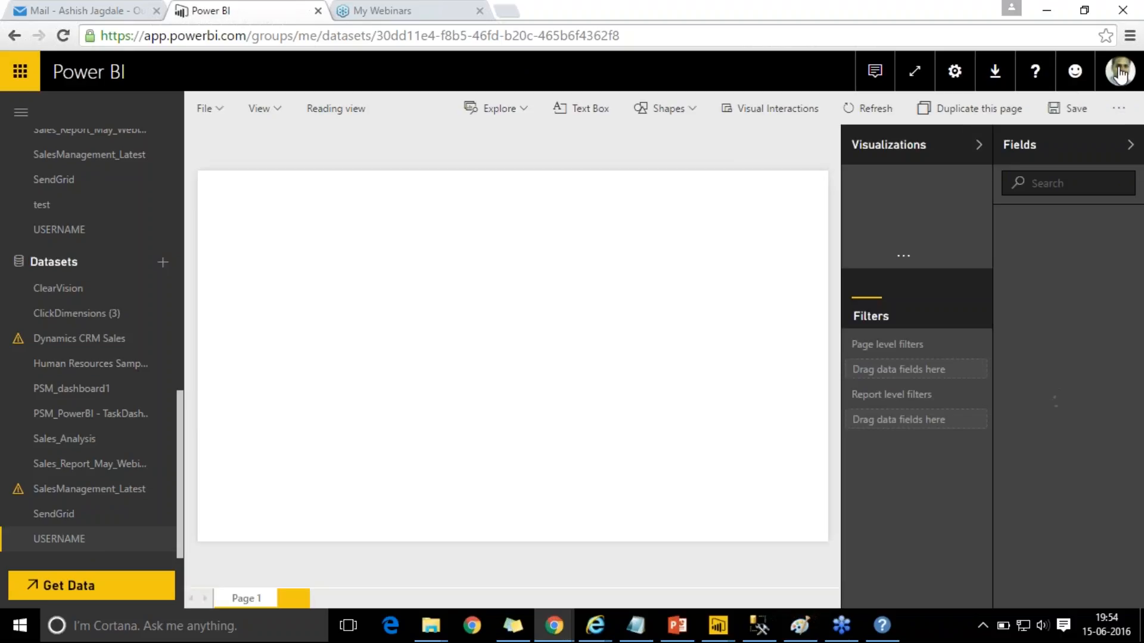
{"action": "left_click", "coordinate": [1120, 74]}
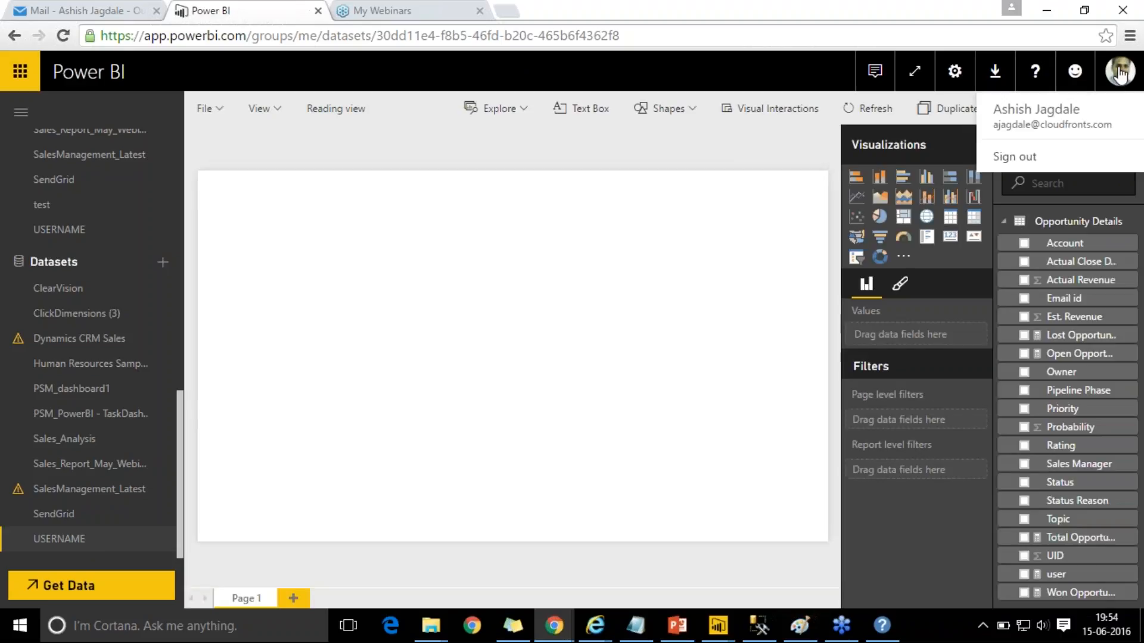
{"action": "left_click", "coordinate": [373, 310]}
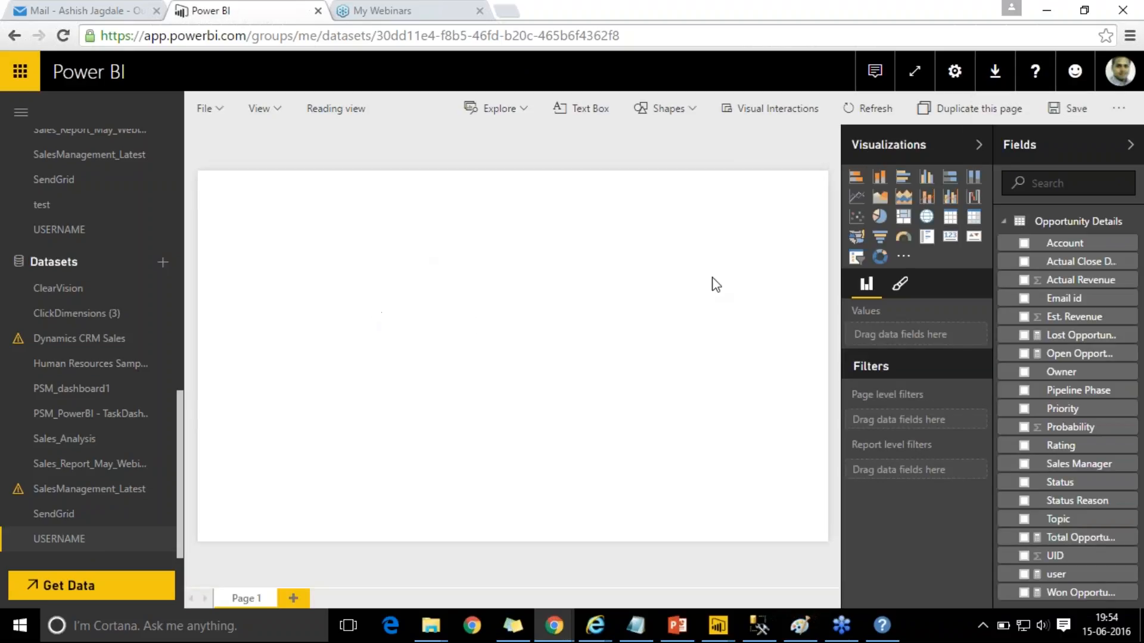
- Add a table of the user field with 19 pt text, widened to show the full email
{"action": "left_click", "coordinate": [949, 223]}
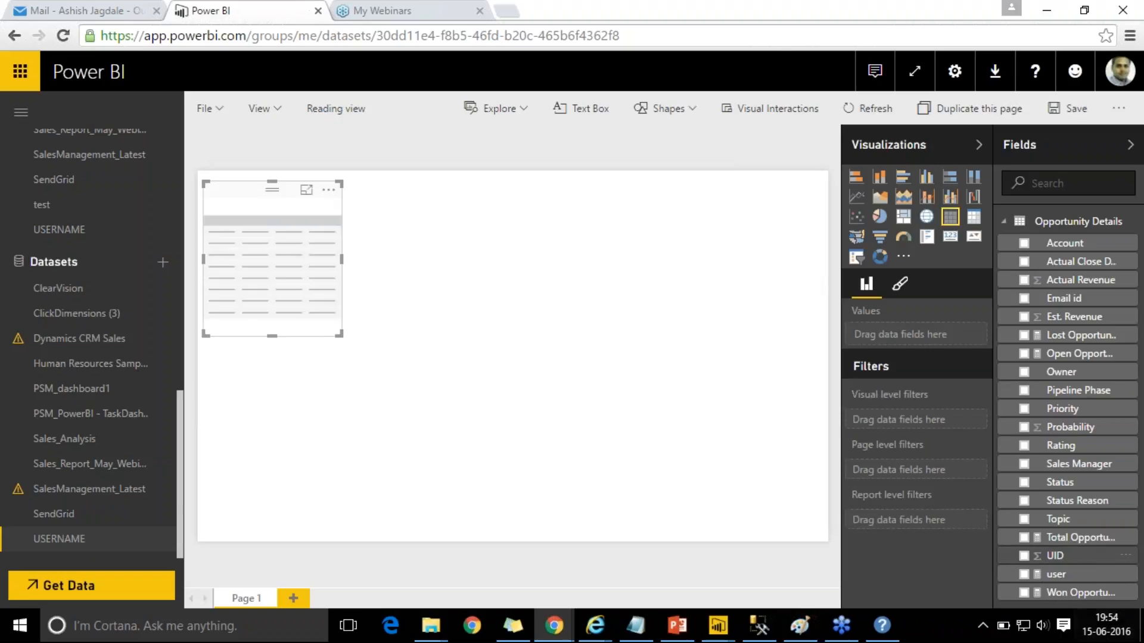
{"action": "left_click", "coordinate": [1025, 574]}
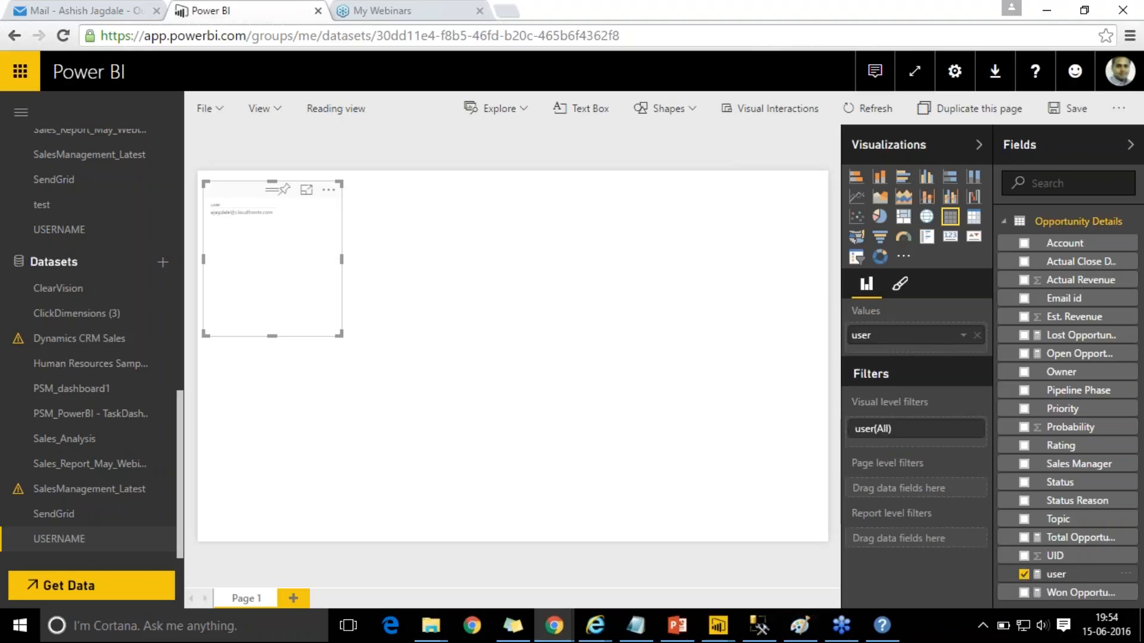
{"action": "left_click", "coordinate": [898, 287]}
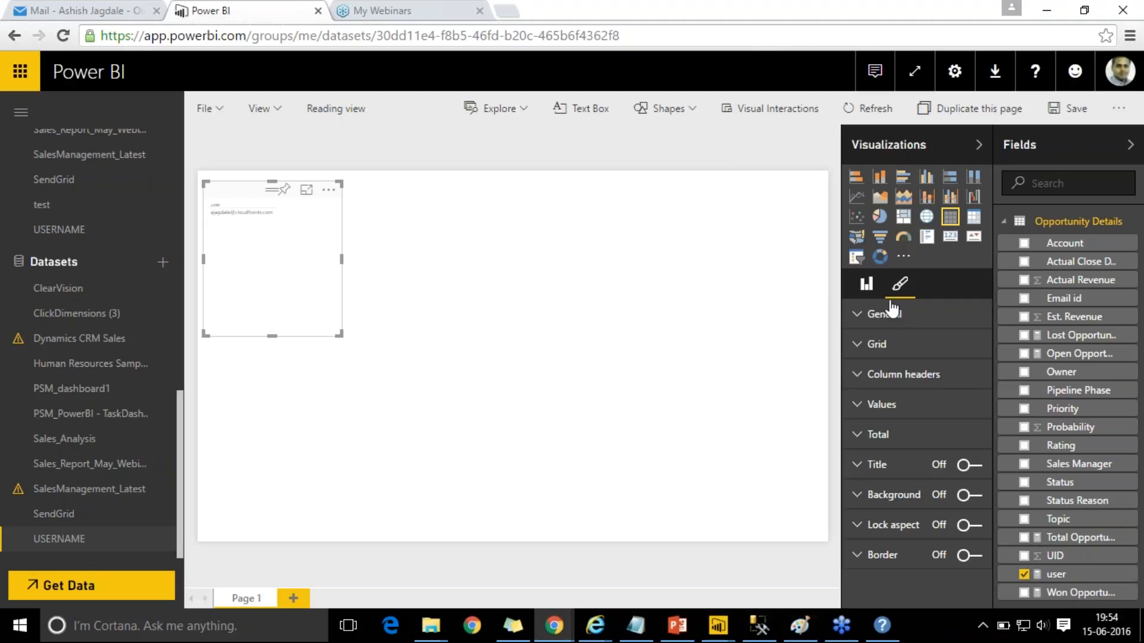
{"action": "left_click", "coordinate": [892, 311]}
{"action": "left_click_drag", "start_coordinate": [944, 371], "coordinate": [946, 373]}
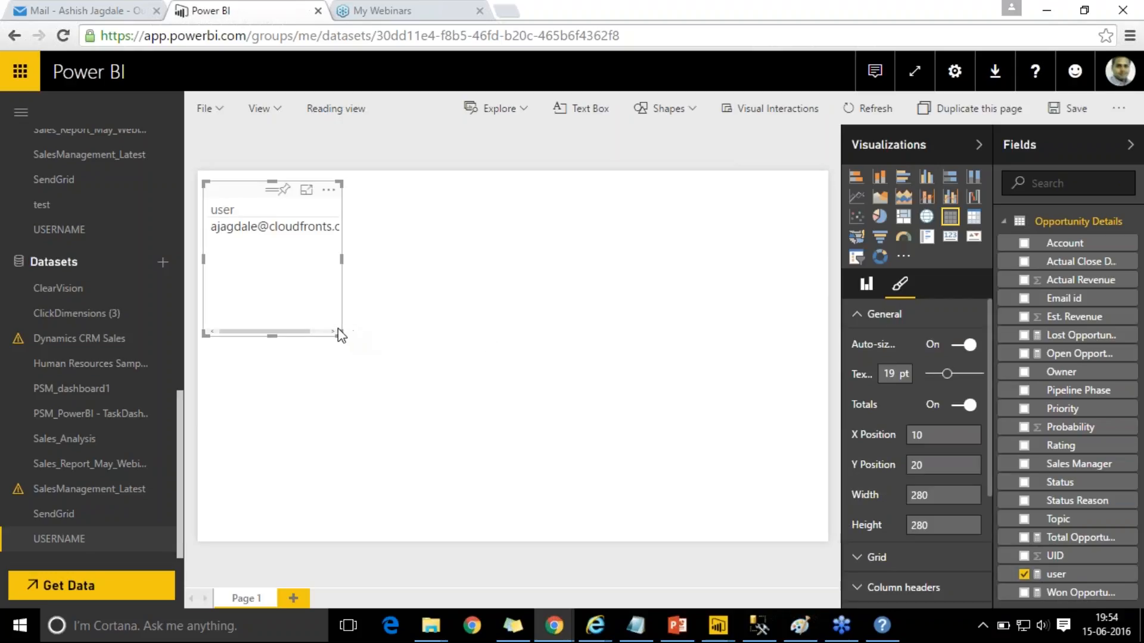
{"action": "left_click_drag", "start_coordinate": [339, 333], "coordinate": [460, 289]}
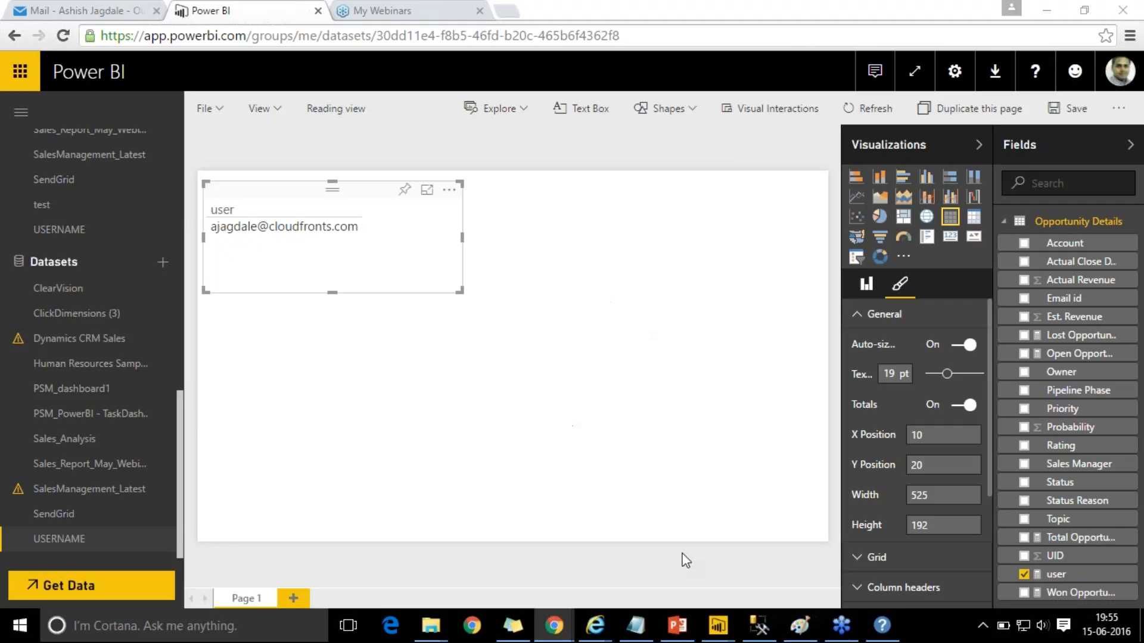
- Present slide 6 'Power BI Updates' full screen, then exit and return to Power BI Desktop
{"action": "left_click", "coordinate": [677, 625]}
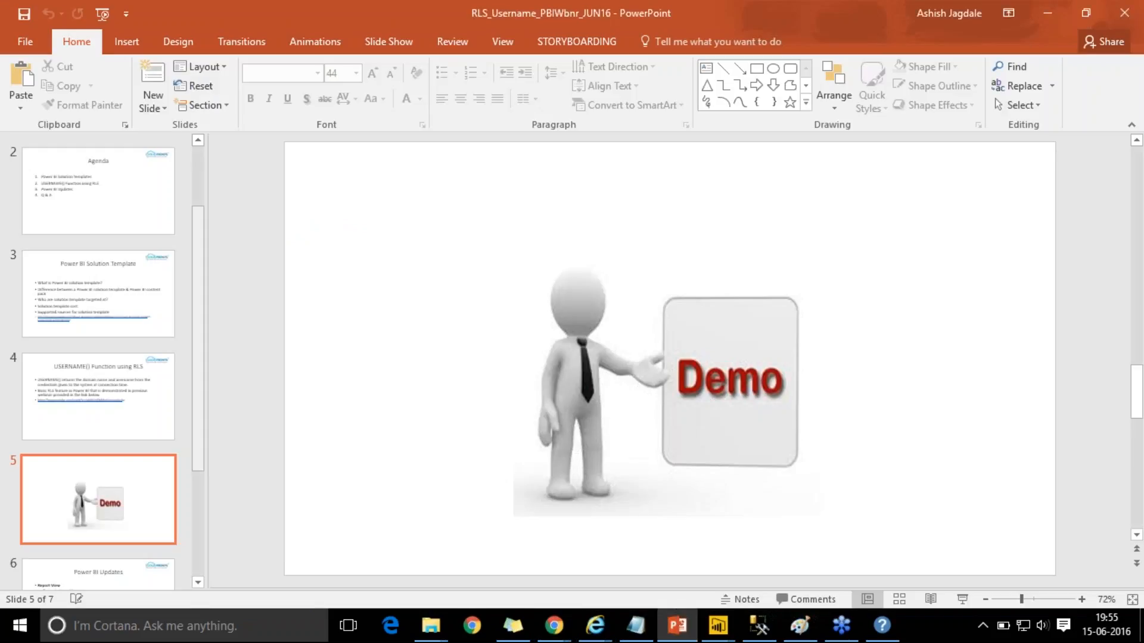
{"action": "scroll", "coordinate": [732, 483], "scroll_direction": "down", "scroll_amount": 1}
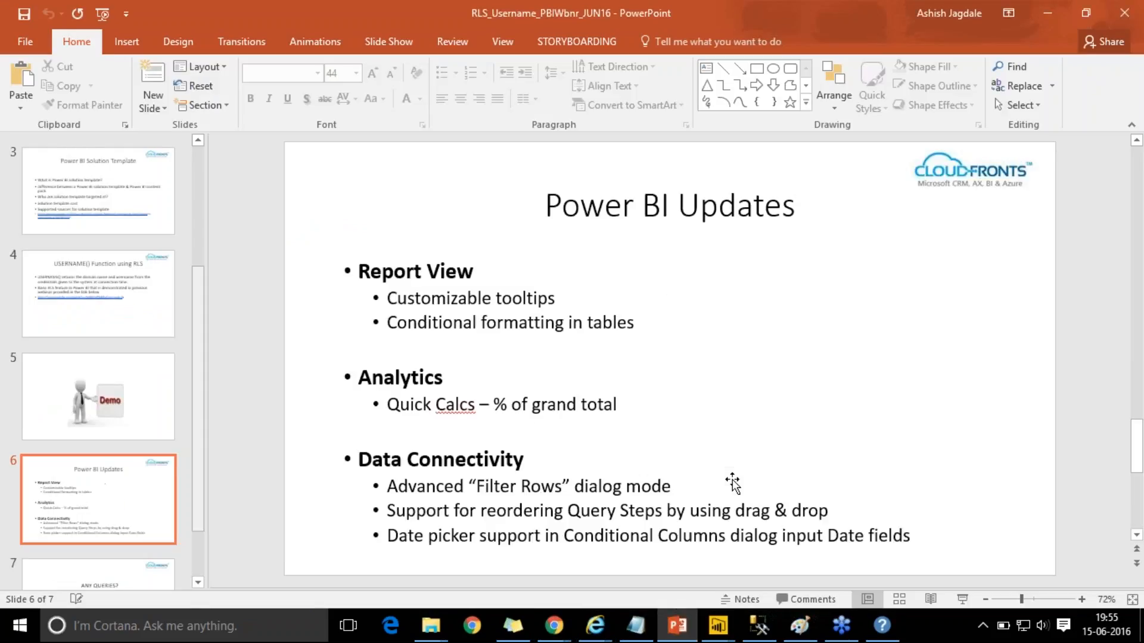
{"action": "key", "text": "shift+F5"}
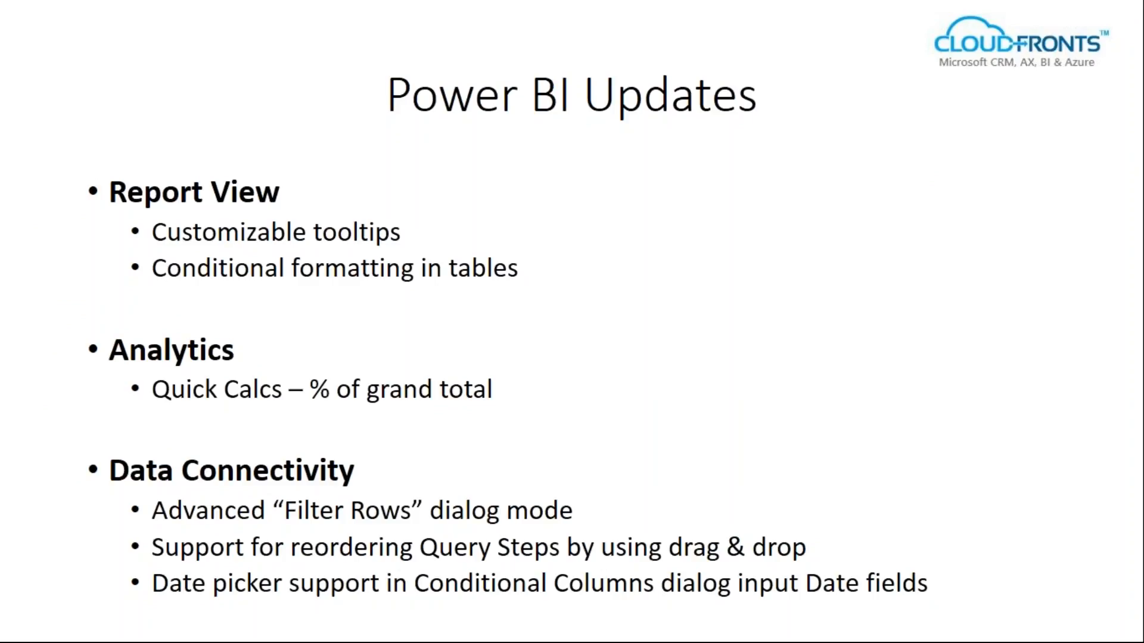
{"action": "key", "text": "Escape"}
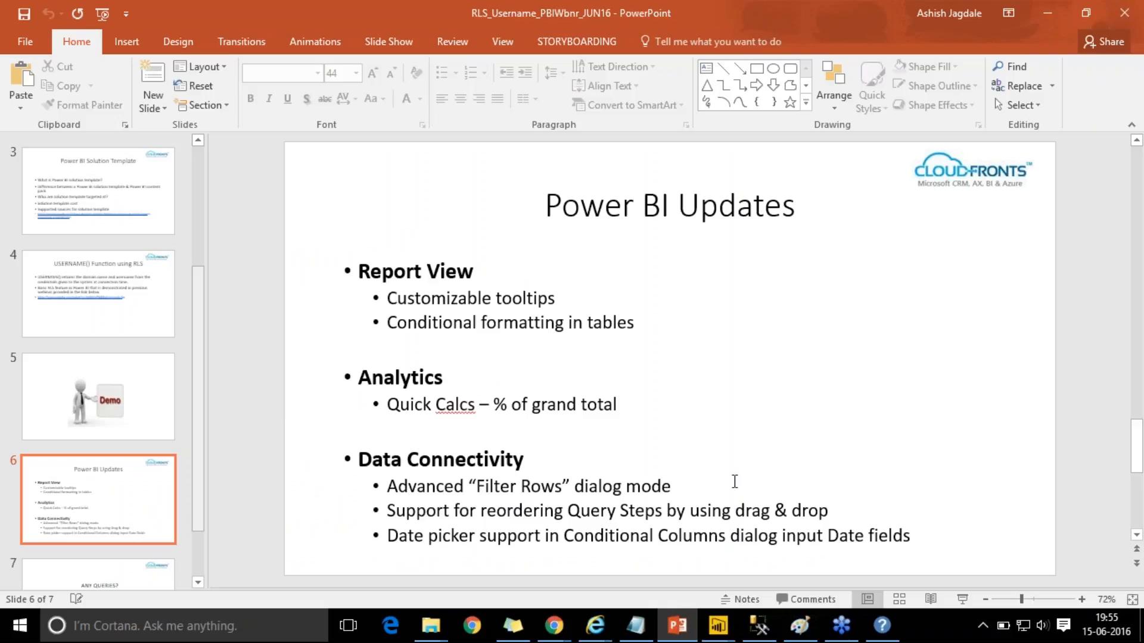
{"action": "left_click", "coordinate": [718, 626]}
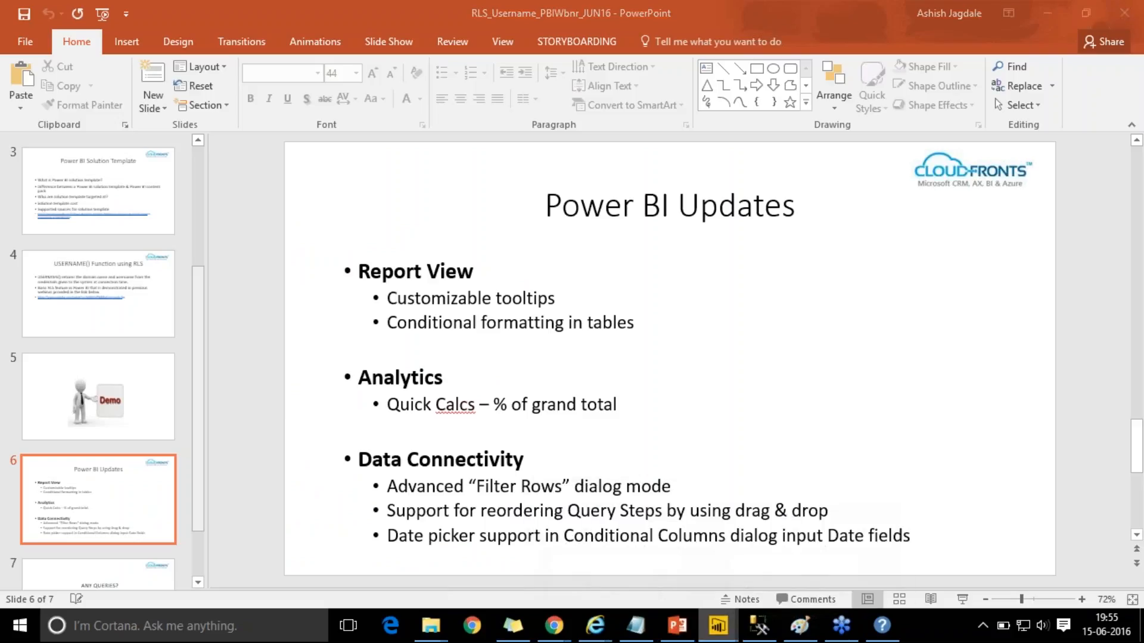
{"action": "right_click", "coordinate": [721, 631]}
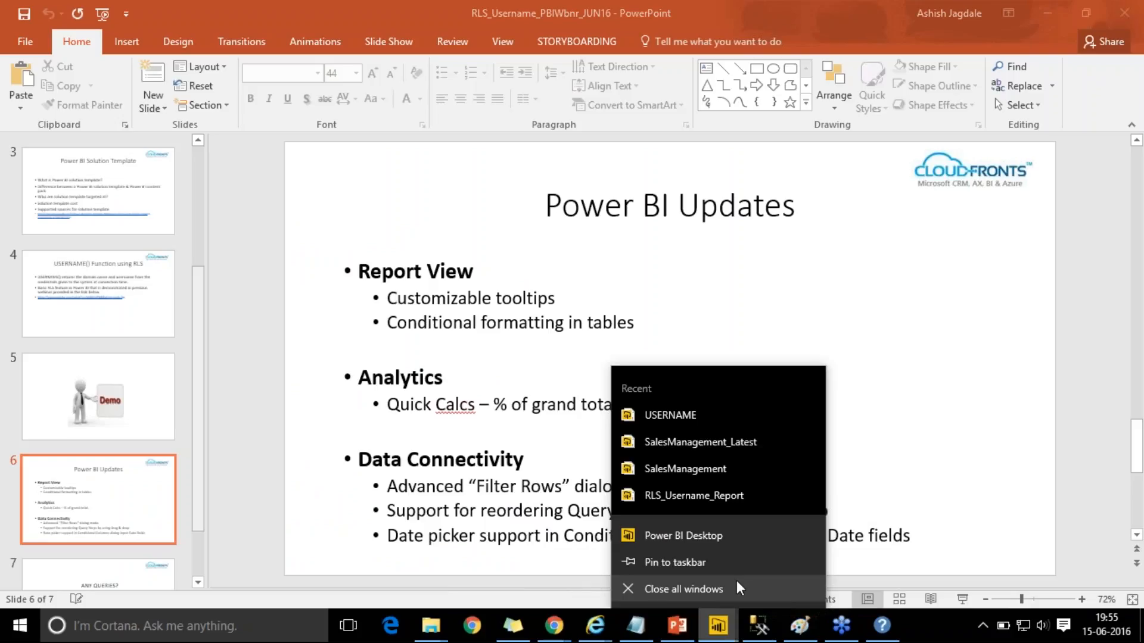
- Bring the USERNAME Power BI Desktop file forward and select the Open Opportunities page's Est. Revenue by Topic chart
{"action": "left_click", "coordinate": [707, 636]}
{"action": "mouse_move", "coordinate": [709, 632]}
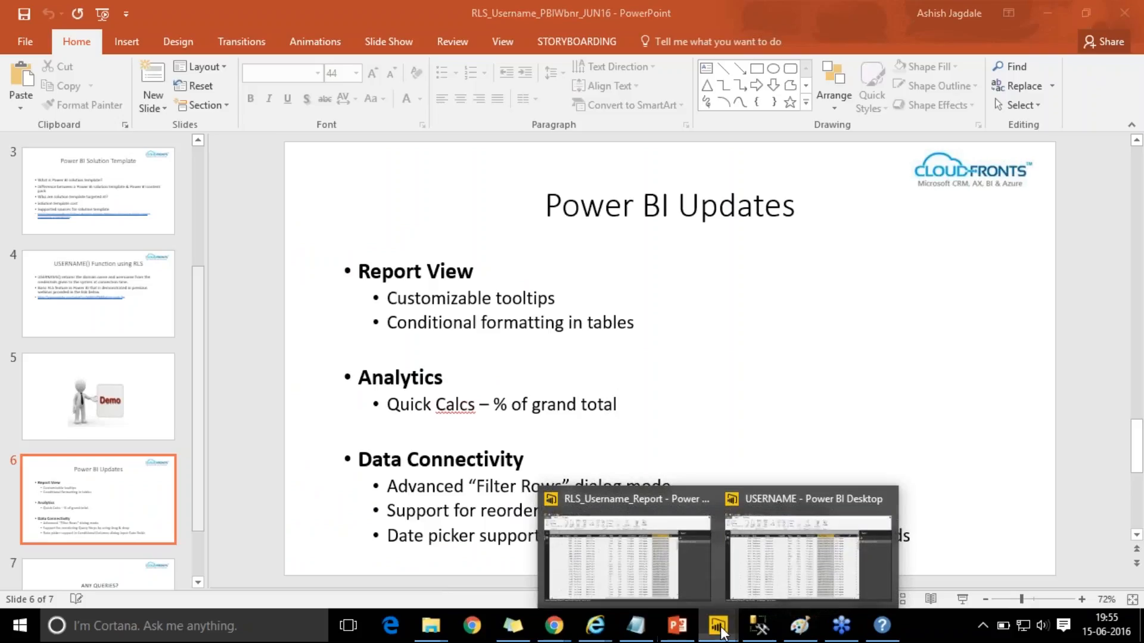
{"action": "left_click", "coordinate": [790, 573]}
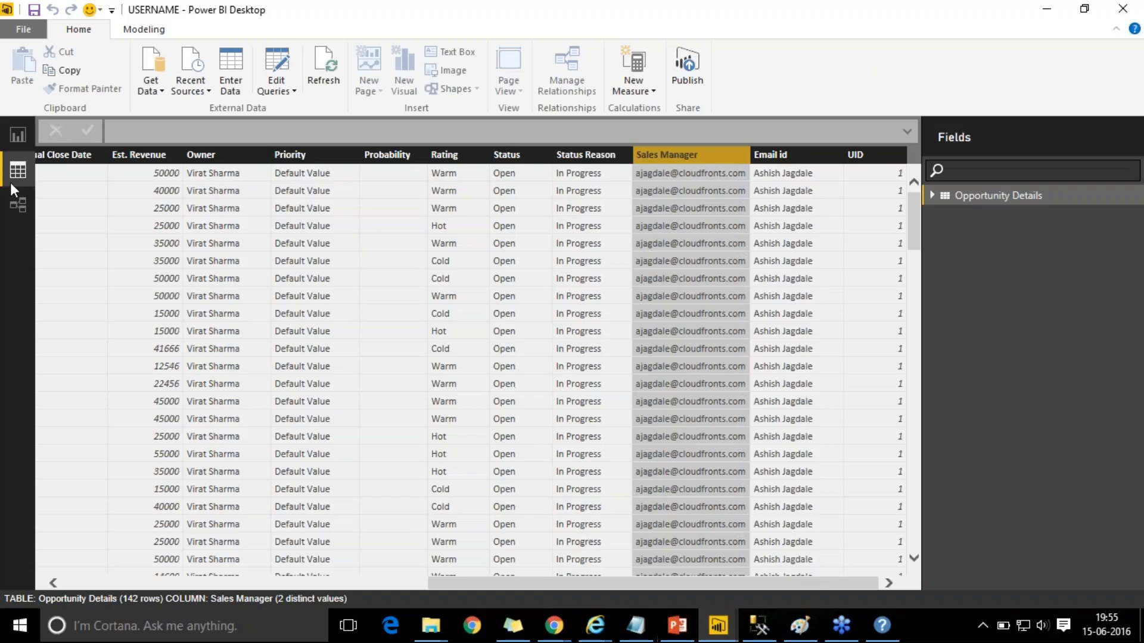
{"action": "left_click", "coordinate": [20, 132]}
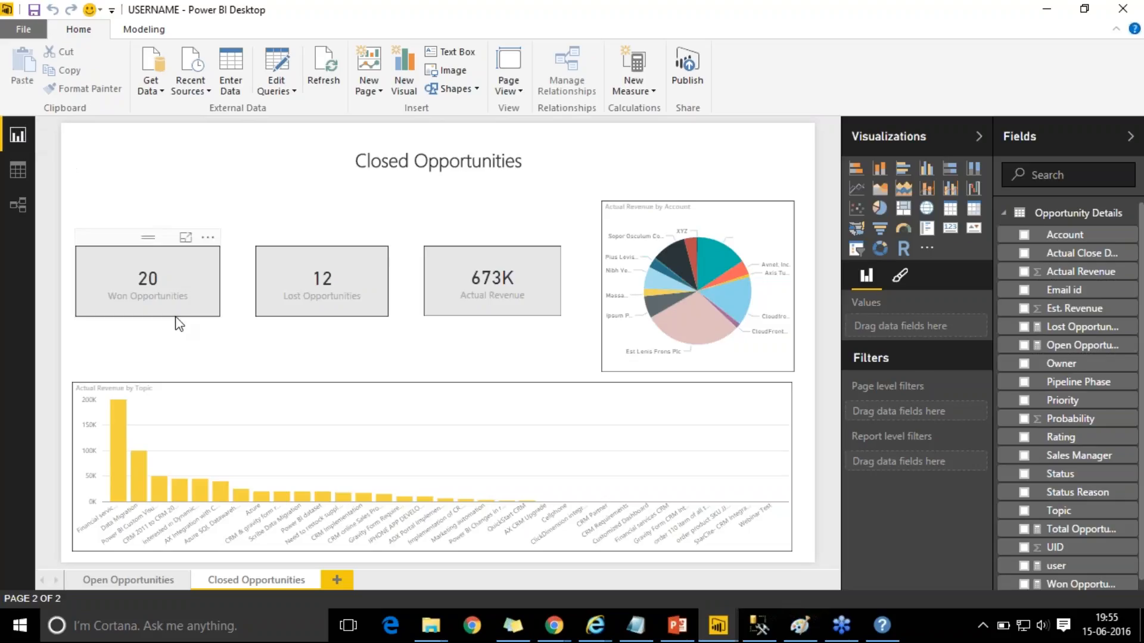
{"action": "left_click", "coordinate": [125, 576]}
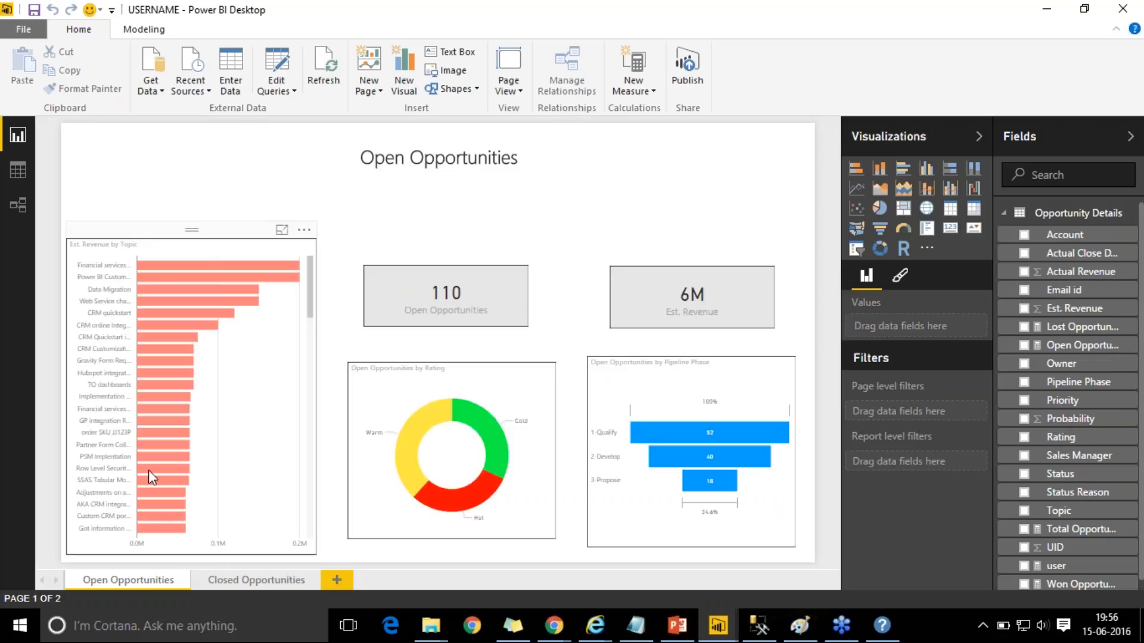
{"action": "left_click", "coordinate": [267, 377]}
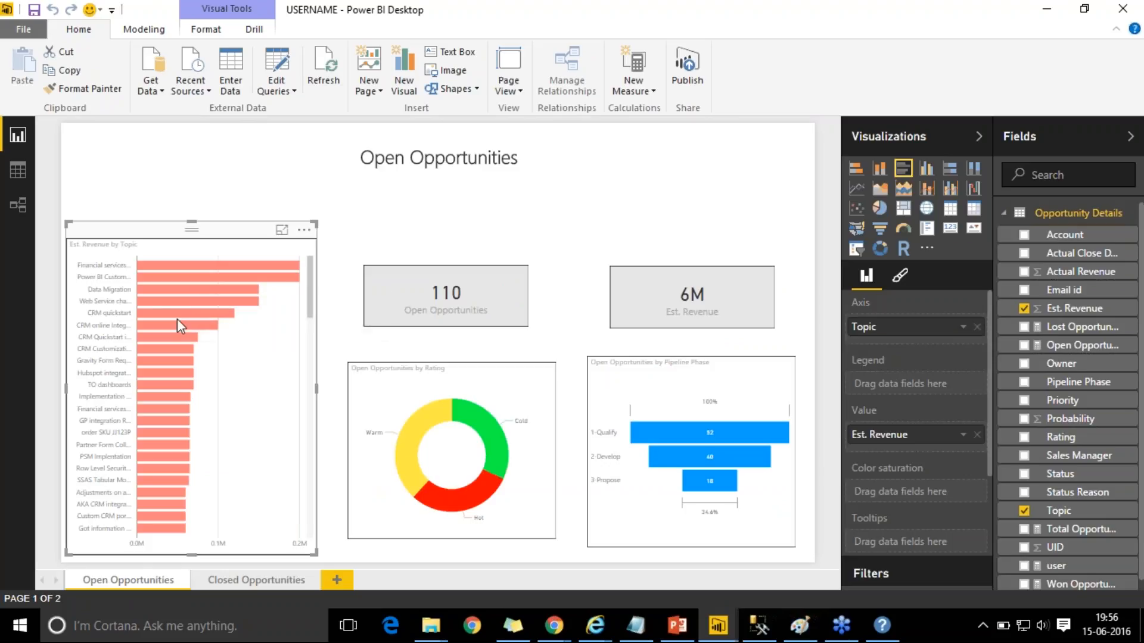
{"action": "mouse_move", "coordinate": [177, 323]}
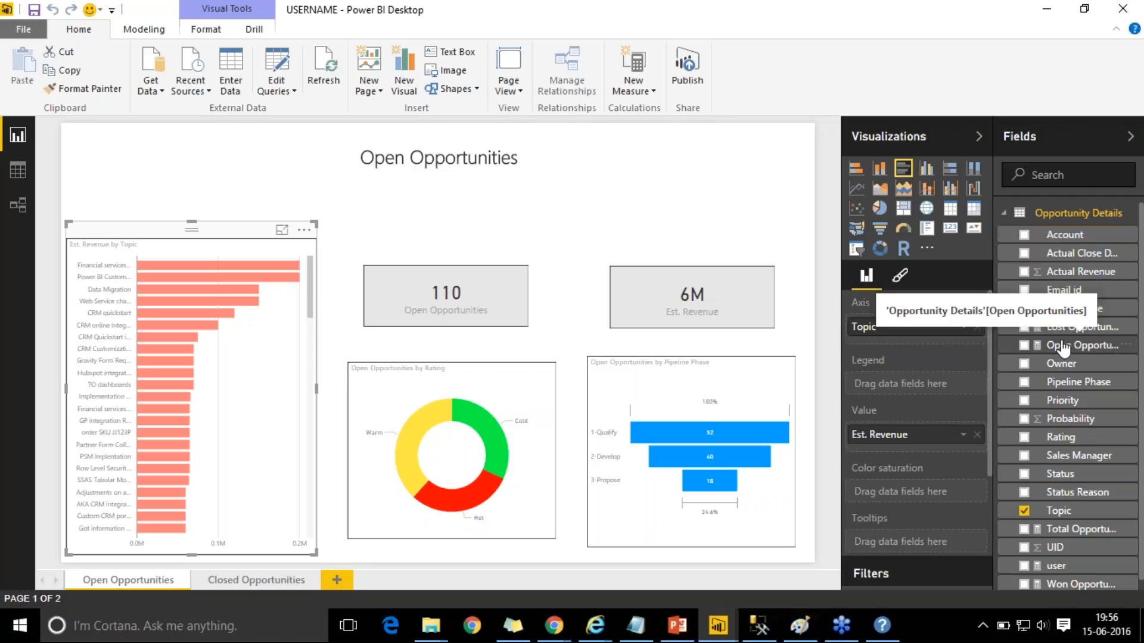
- Drag the Open Opportunities field into the bar chart's Tooltips well
{"action": "left_click_drag", "start_coordinate": [1063, 347], "coordinate": [913, 545]}
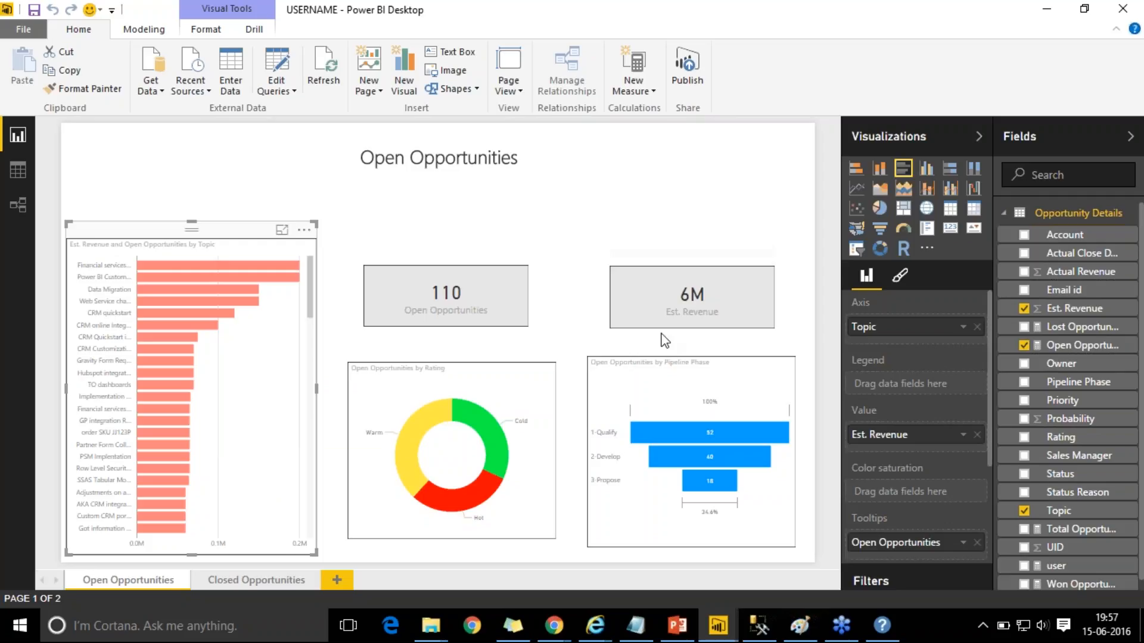
- Add a new page with a large table of Account, Owner, Pipeline Phase and Est. Revenue
{"action": "left_click", "coordinate": [340, 579]}
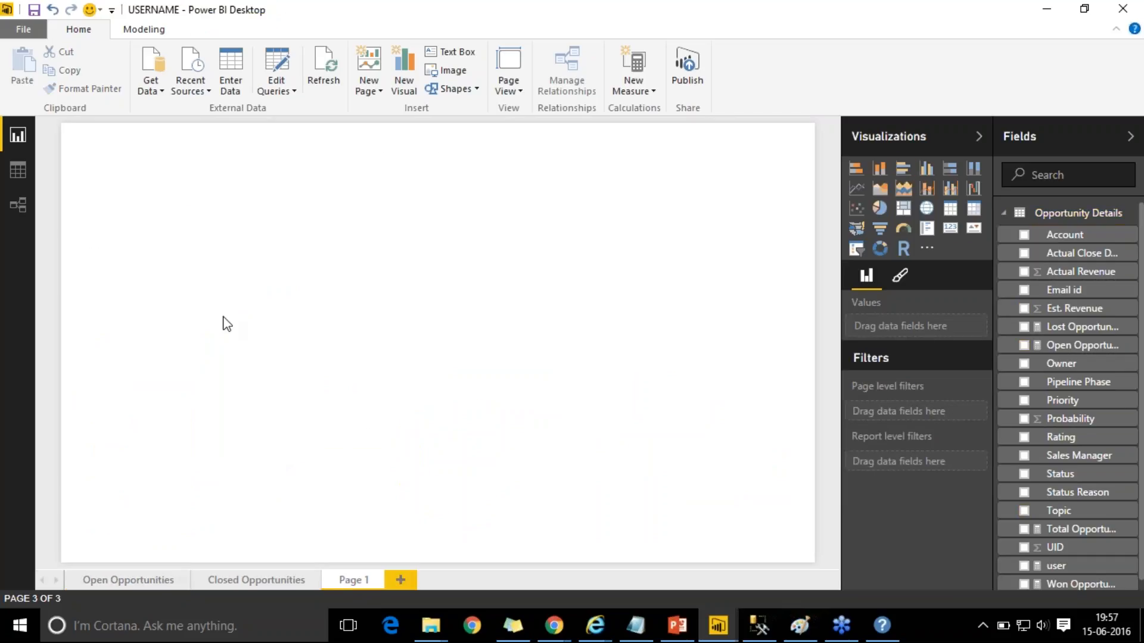
{"action": "left_click", "coordinate": [950, 214]}
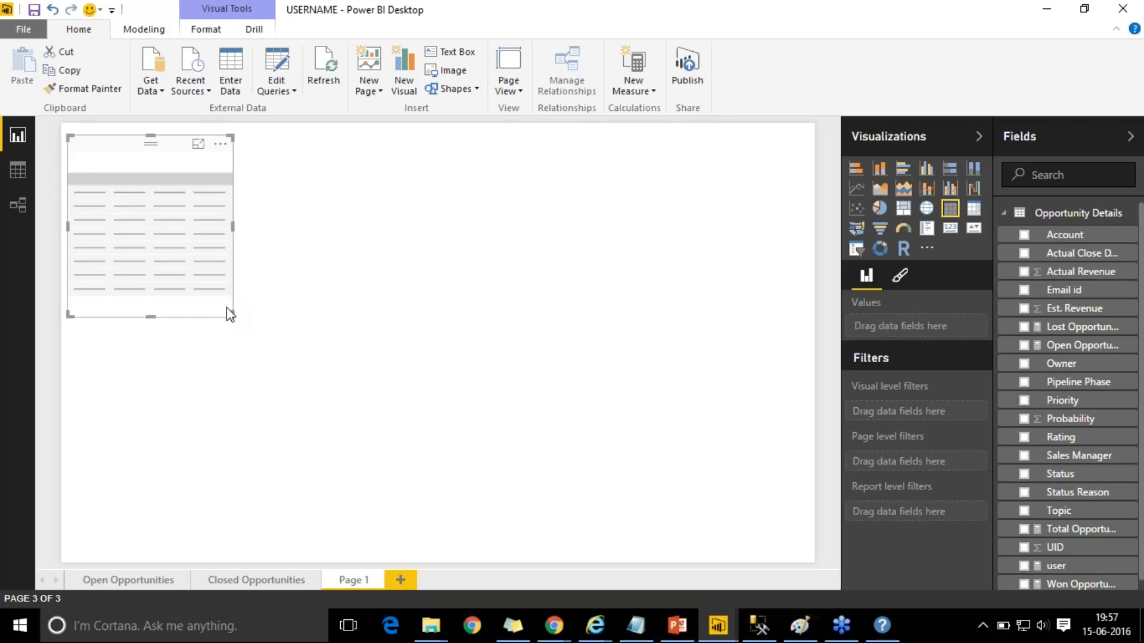
{"action": "left_click_drag", "start_coordinate": [229, 312], "coordinate": [417, 403]}
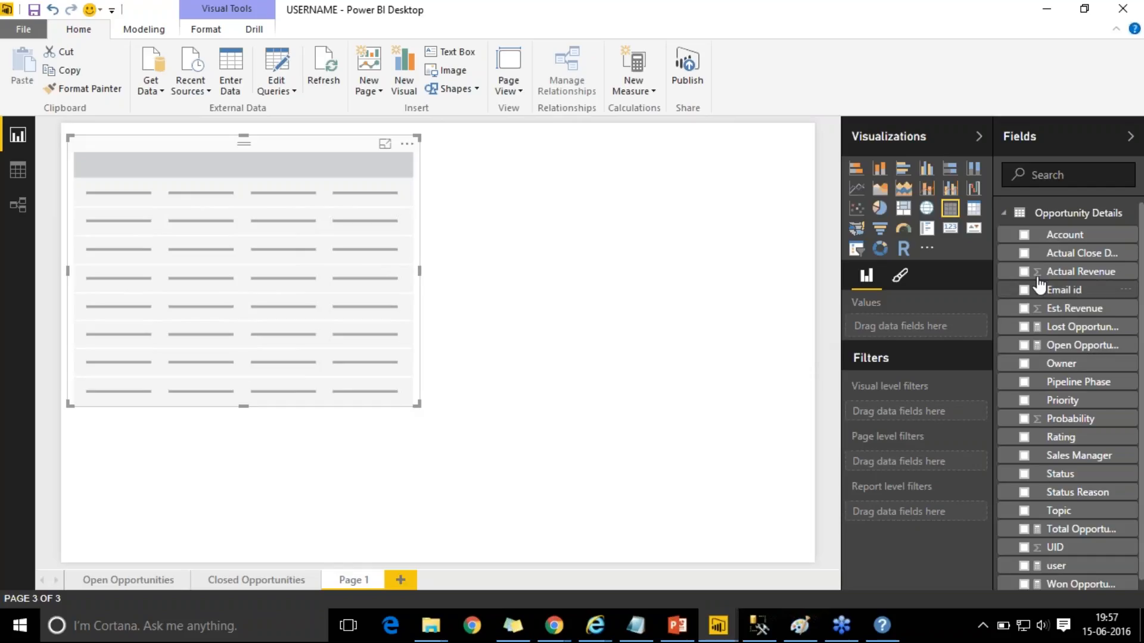
{"action": "left_click", "coordinate": [1025, 236]}
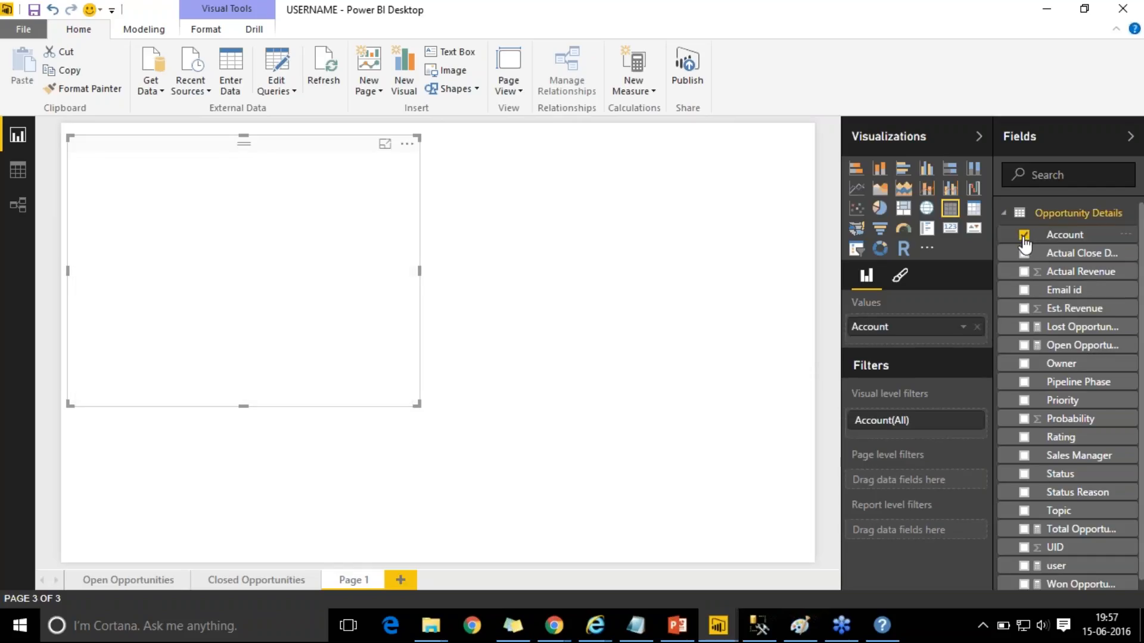
{"action": "left_click", "coordinate": [1025, 364]}
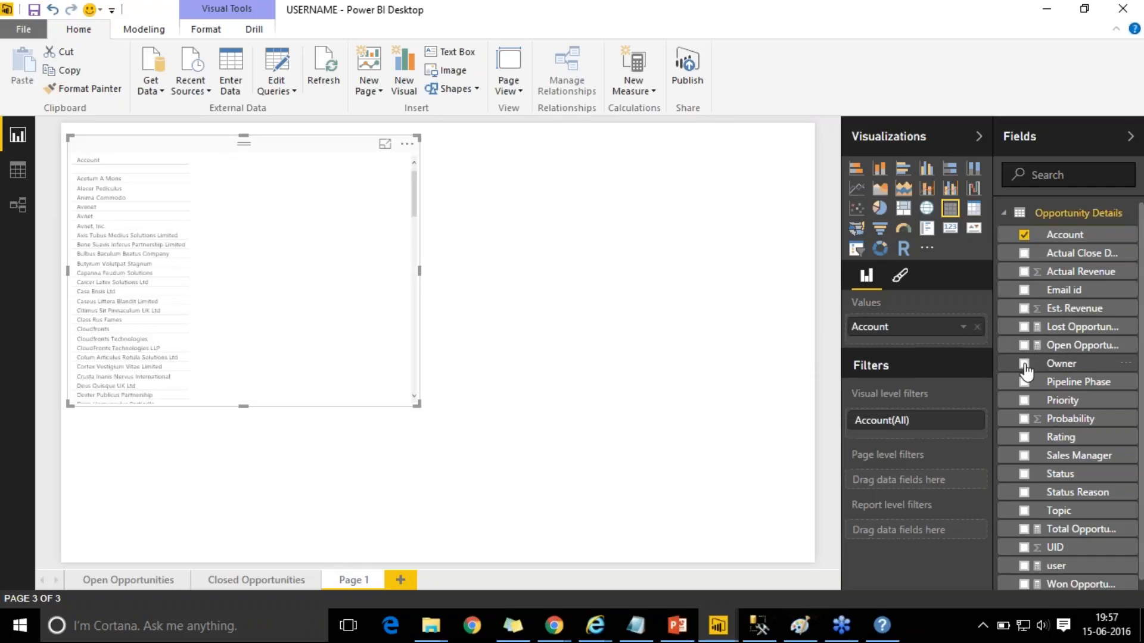
{"action": "left_click", "coordinate": [1024, 382]}
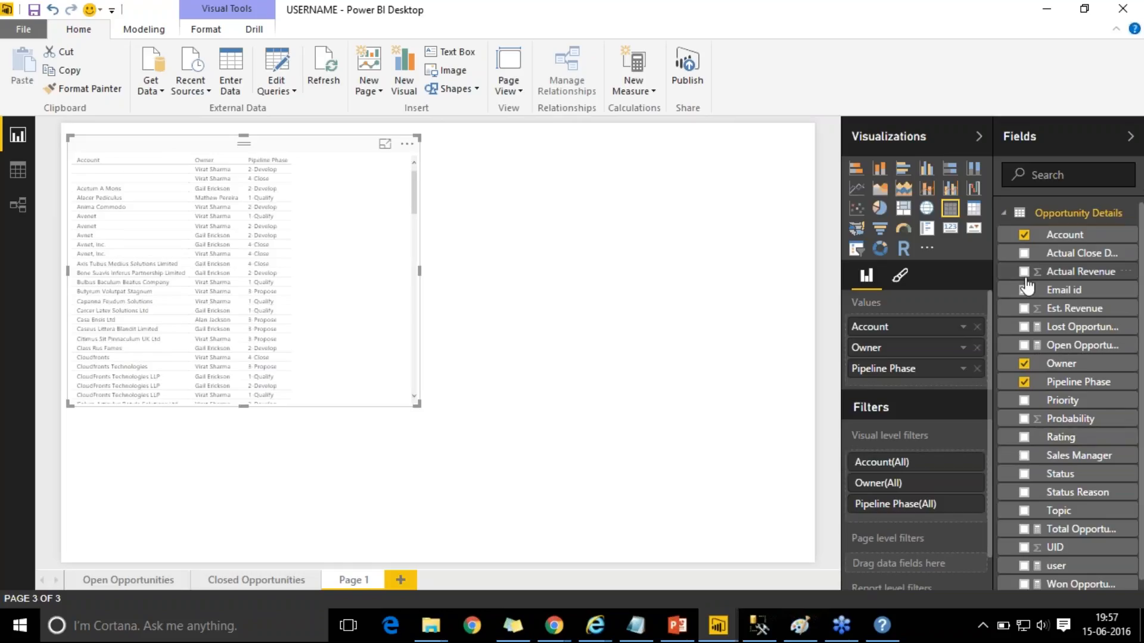
{"action": "left_click", "coordinate": [1024, 309]}
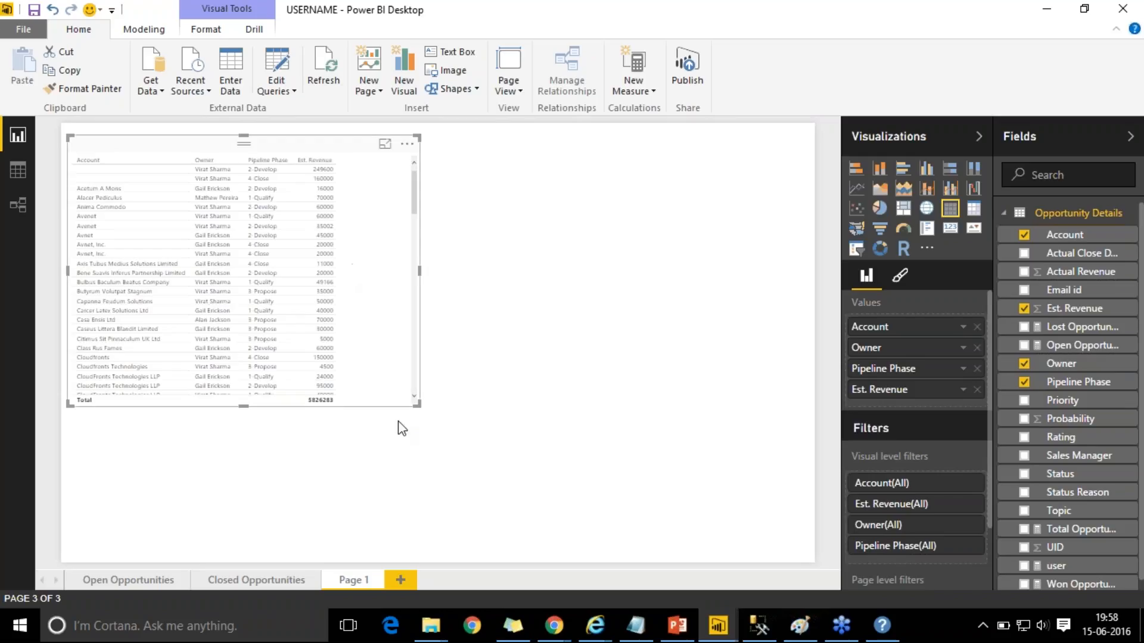
{"action": "left_click_drag", "start_coordinate": [413, 406], "coordinate": [463, 515]}
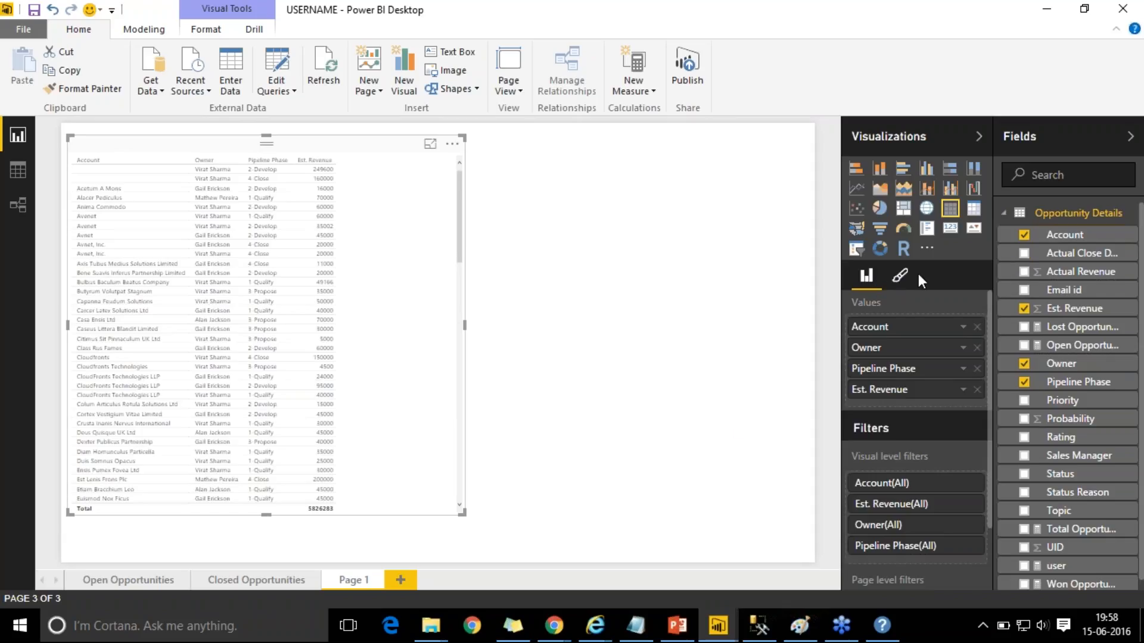
- Set the table's text size to 9 pt and return to its fields
{"action": "left_click", "coordinate": [900, 278]}
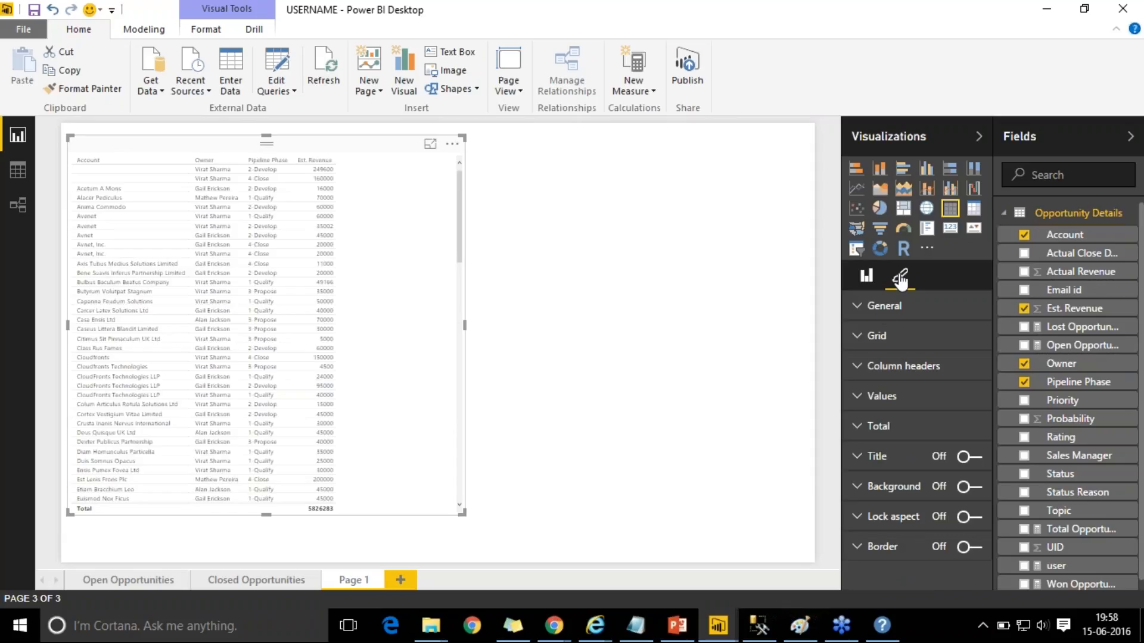
{"action": "left_click", "coordinate": [882, 307]}
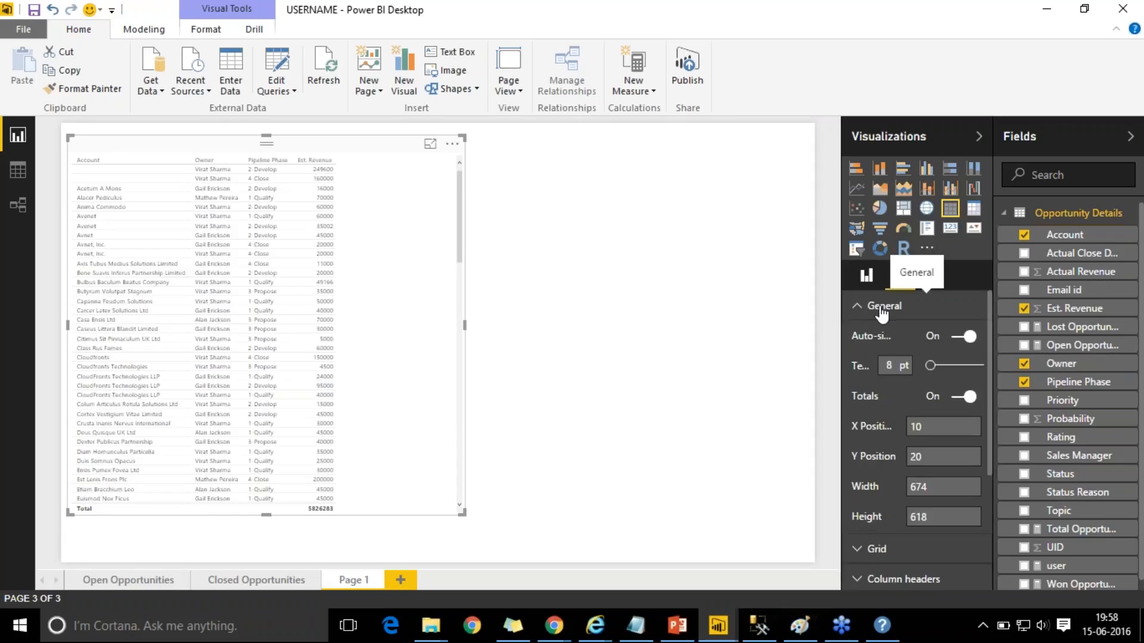
{"action": "left_click_drag", "start_coordinate": [931, 367], "coordinate": [933, 367]}
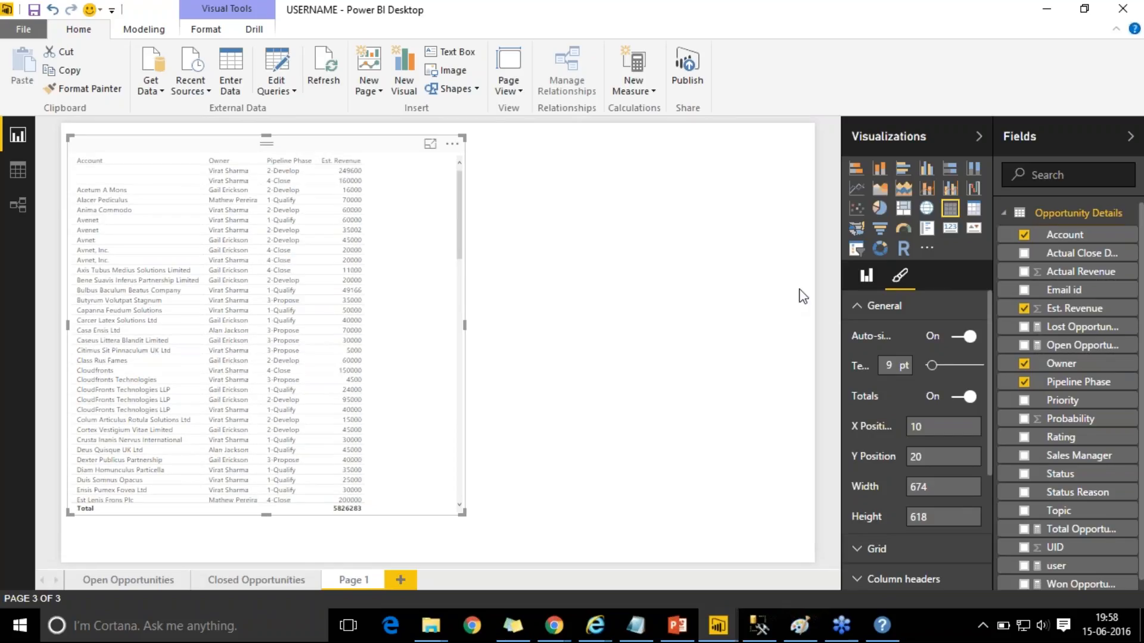
{"action": "left_click", "coordinate": [868, 277]}
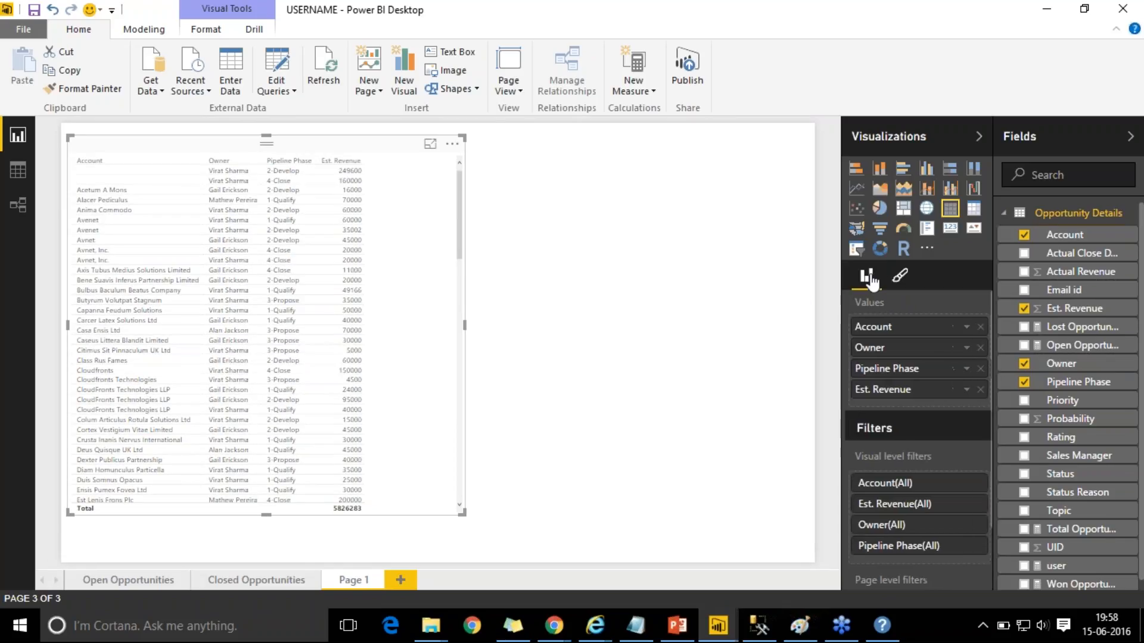
- Open Est. Revenue conditional formatting, trying a Number minimum before reverting to Lowest value
{"action": "right_click", "coordinate": [935, 393]}
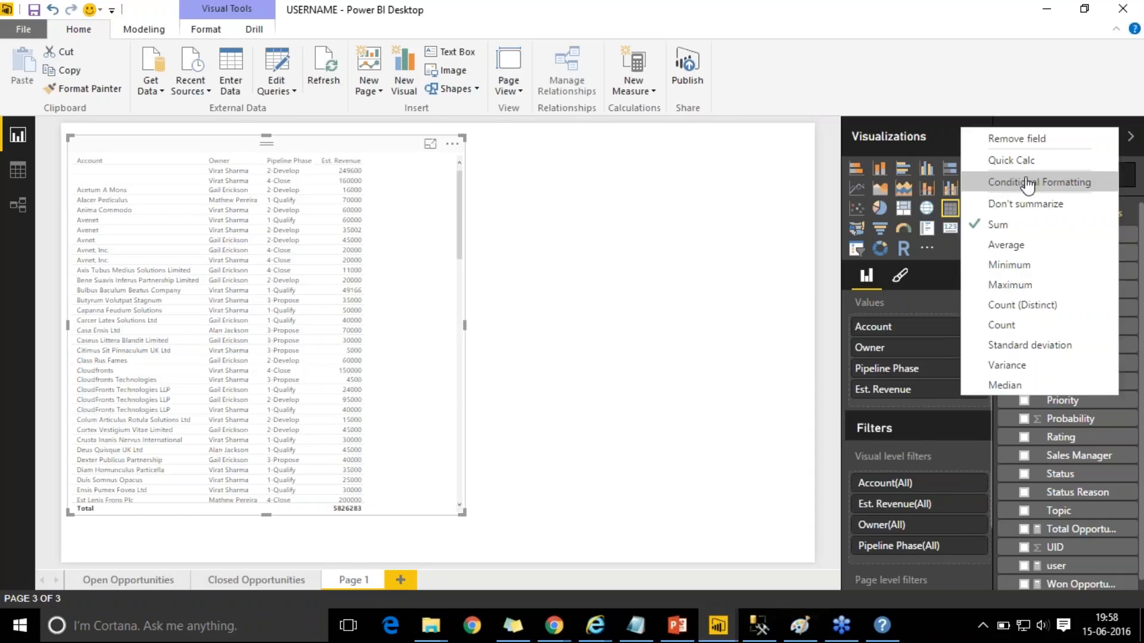
{"action": "left_click", "coordinate": [983, 189]}
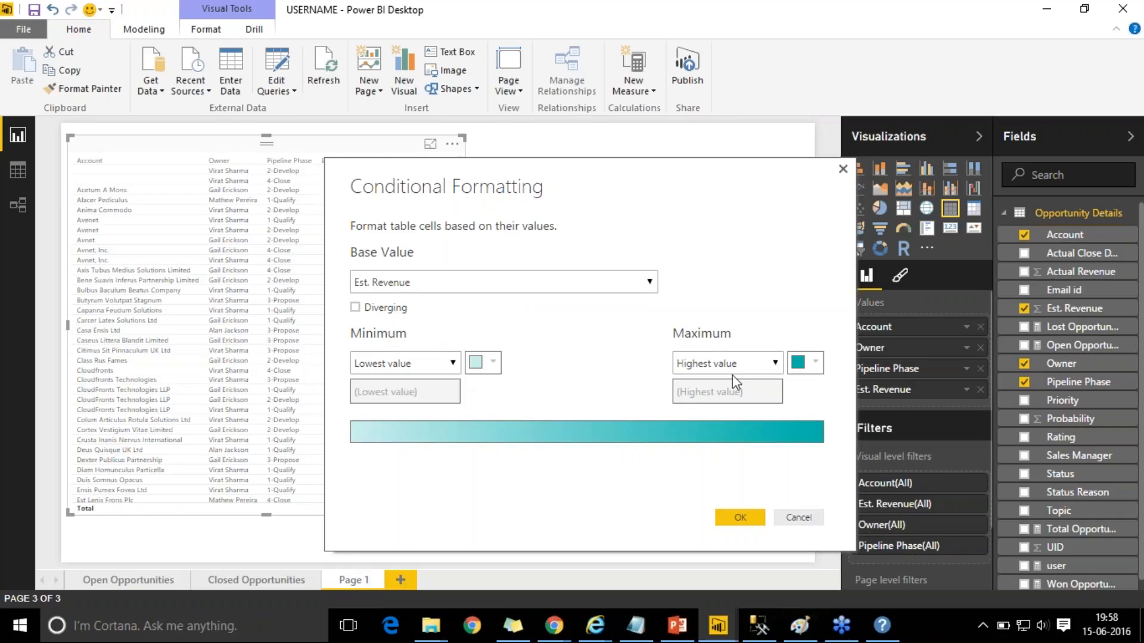
{"action": "left_click", "coordinate": [453, 363]}
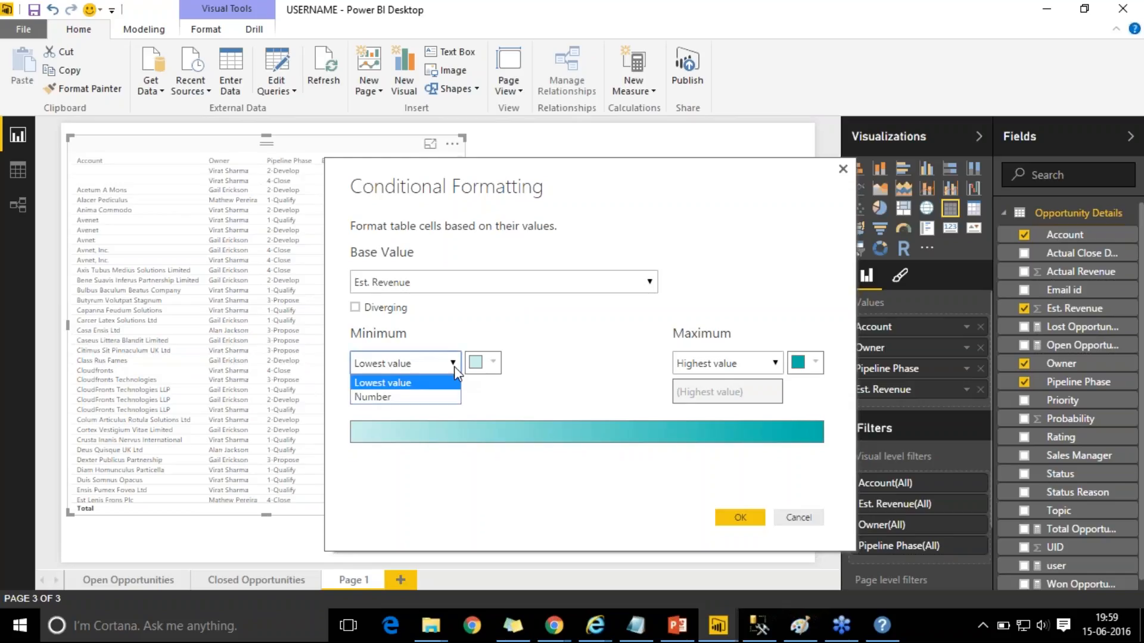
{"action": "left_click", "coordinate": [422, 397]}
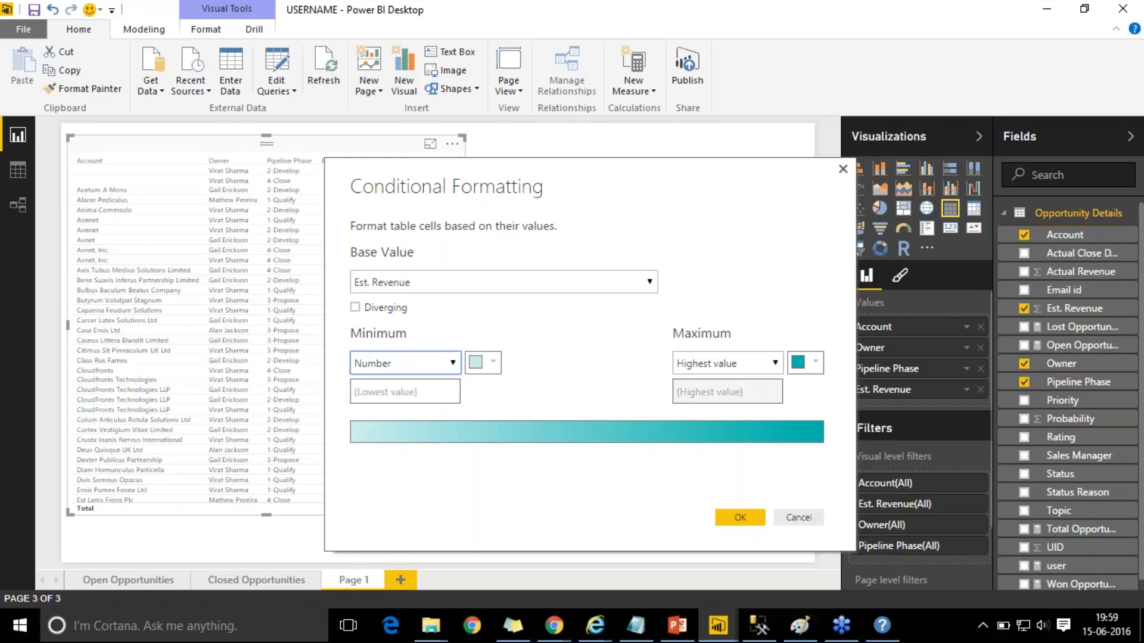
{"action": "left_click", "coordinate": [414, 393]}
{"action": "type", "text": "123"}
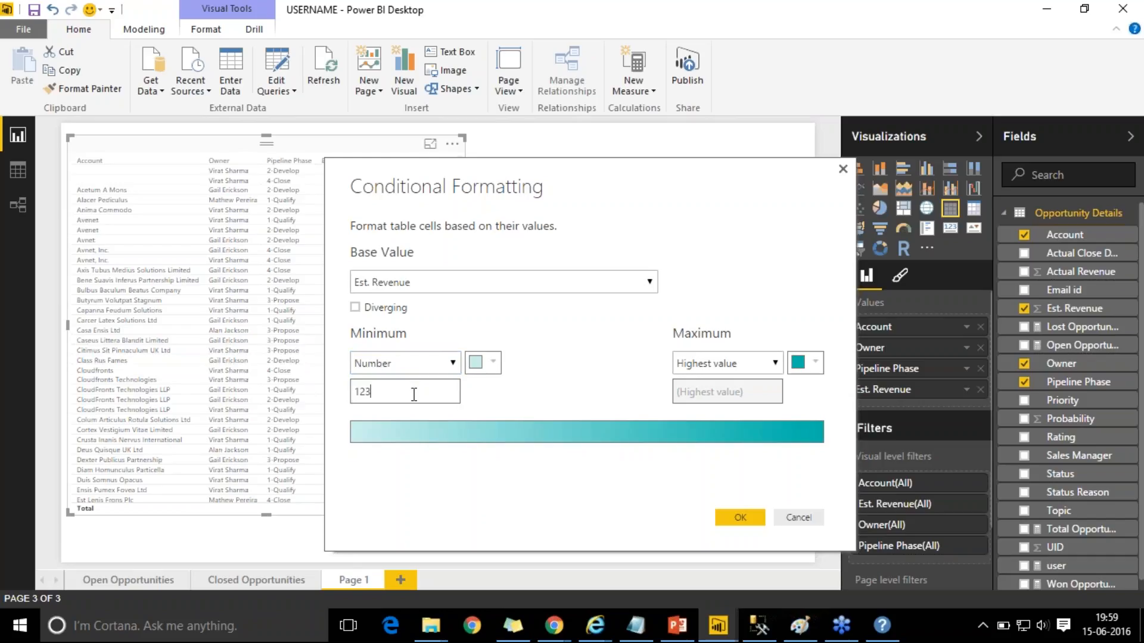
{"action": "key", "text": "BackSpace"}
{"action": "key", "text": "BackSpace"}
{"action": "key", "text": "BackSpace"}
{"action": "left_click", "coordinate": [453, 366]}
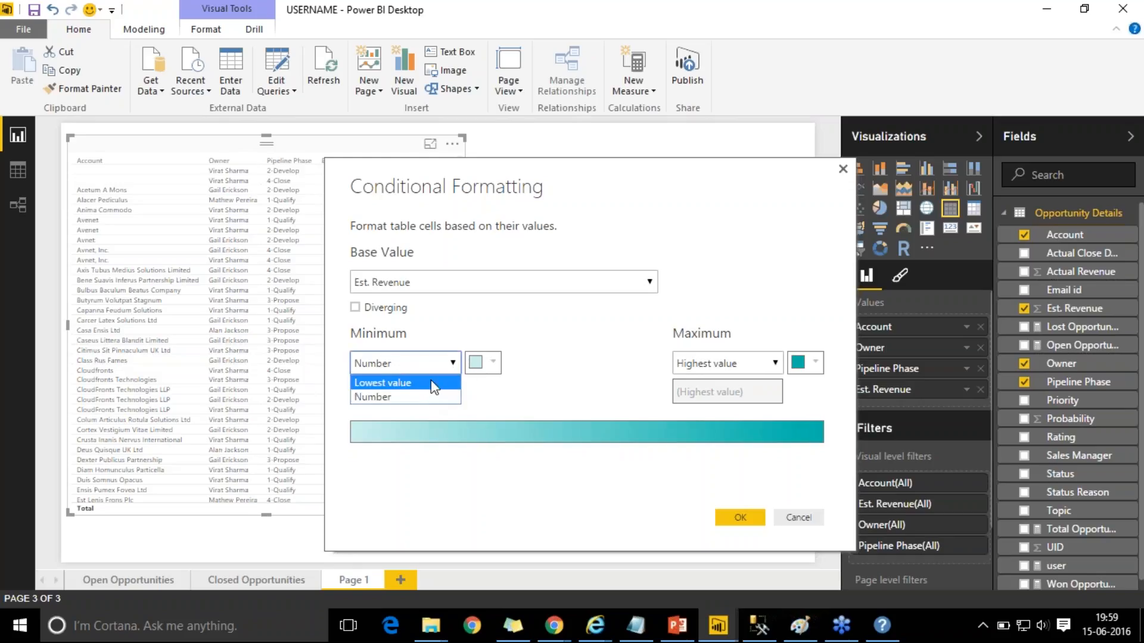
{"action": "left_click", "coordinate": [433, 386]}
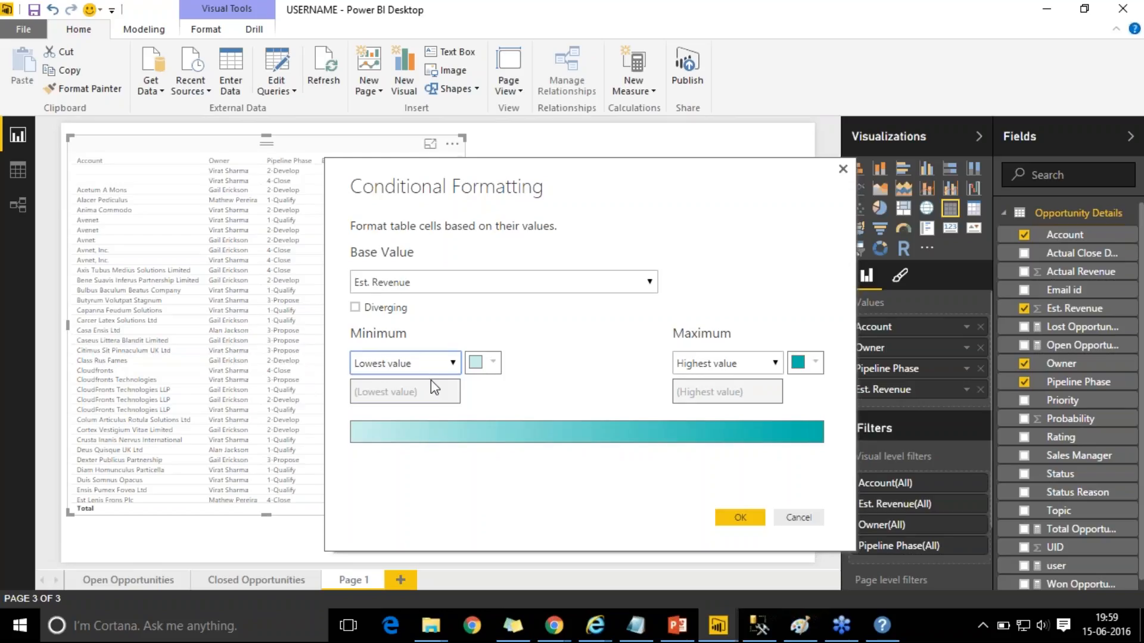
- Make the colour scale Diverging with the centre at the middle value
{"action": "left_click", "coordinate": [356, 308]}
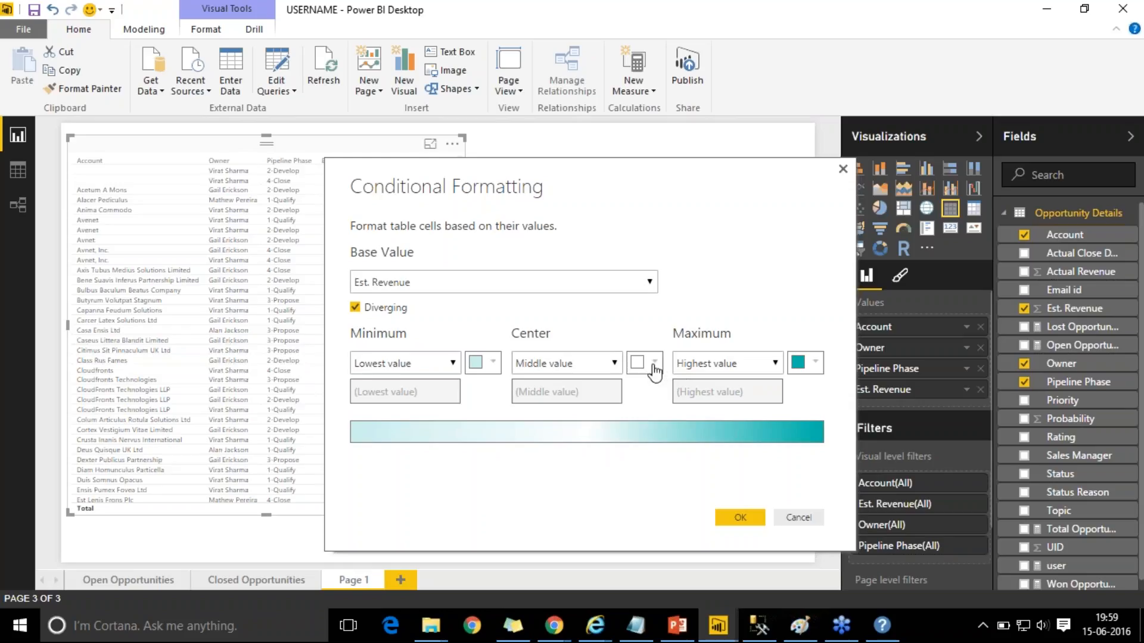
{"action": "left_click", "coordinate": [614, 365]}
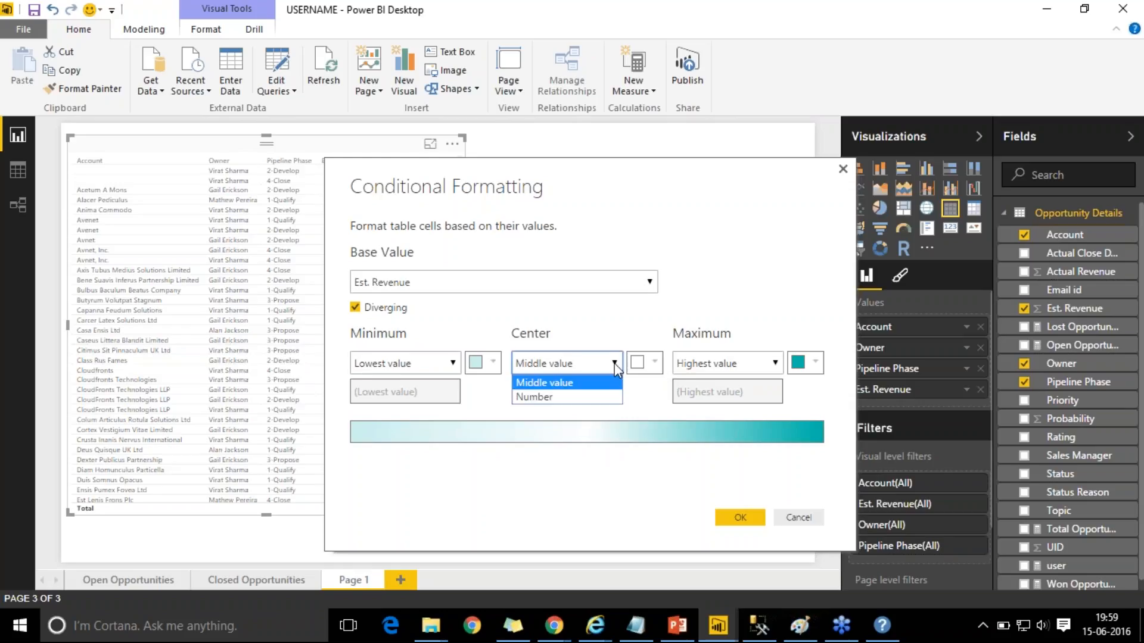
{"action": "left_click", "coordinate": [654, 392]}
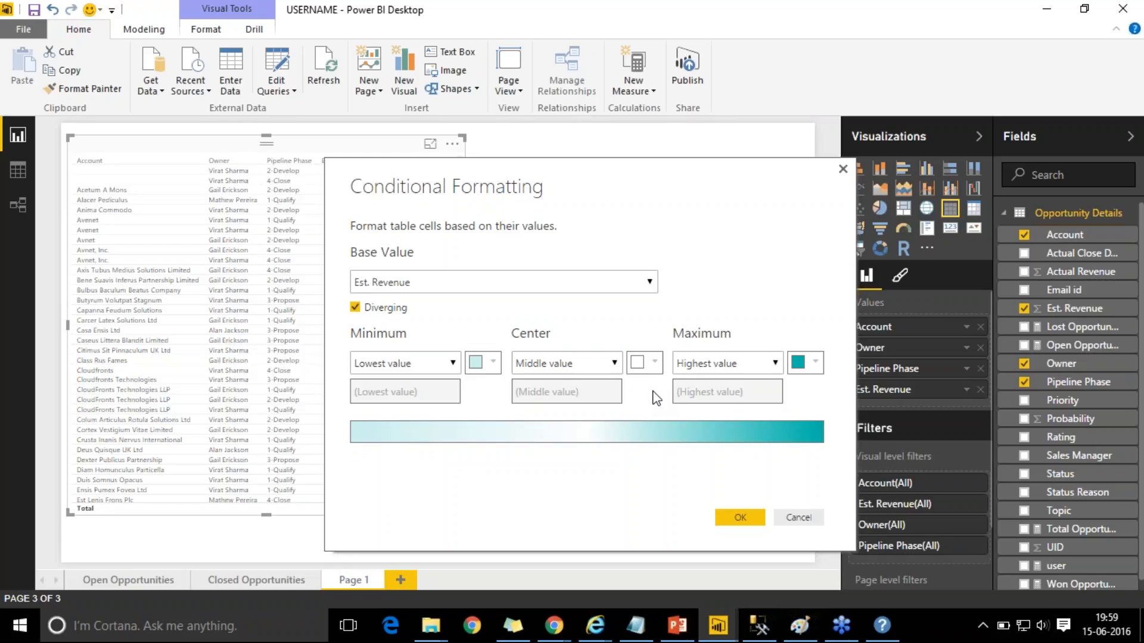
- Set the minimum colour to yellow and maximum to red, then apply the formatting
{"action": "left_click", "coordinate": [494, 365]}
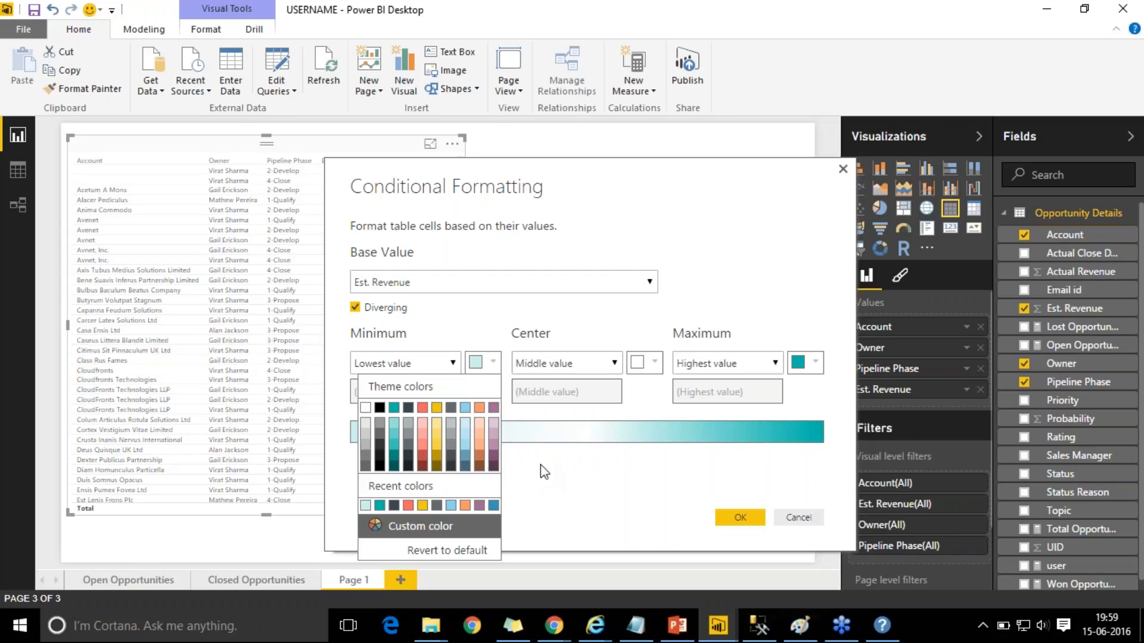
{"action": "left_click", "coordinate": [438, 410]}
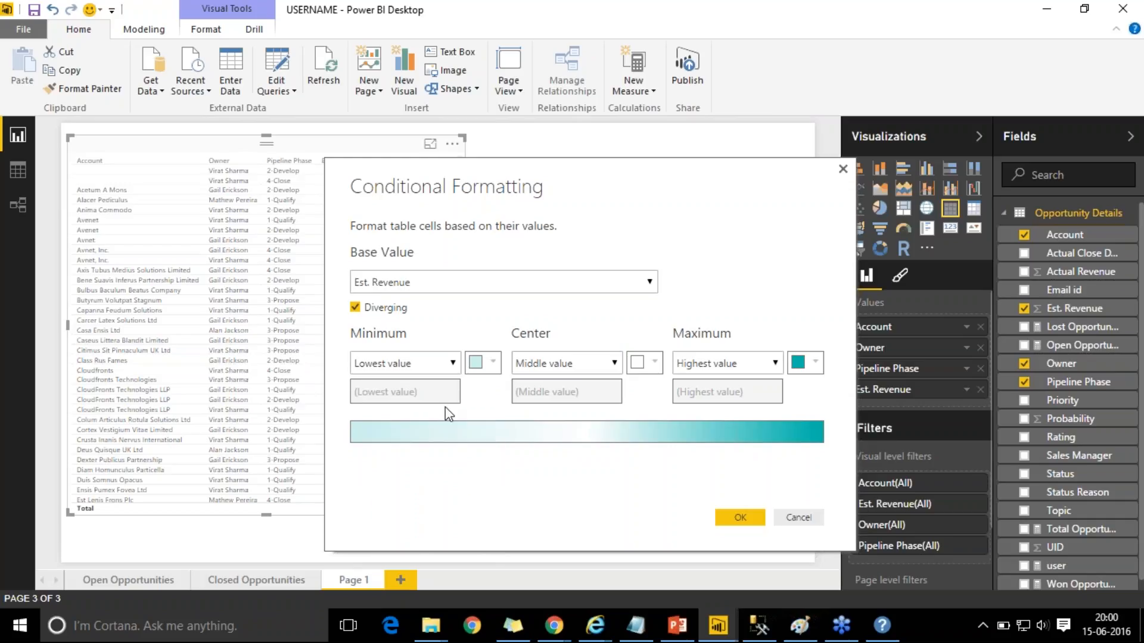
{"action": "left_click", "coordinate": [485, 363]}
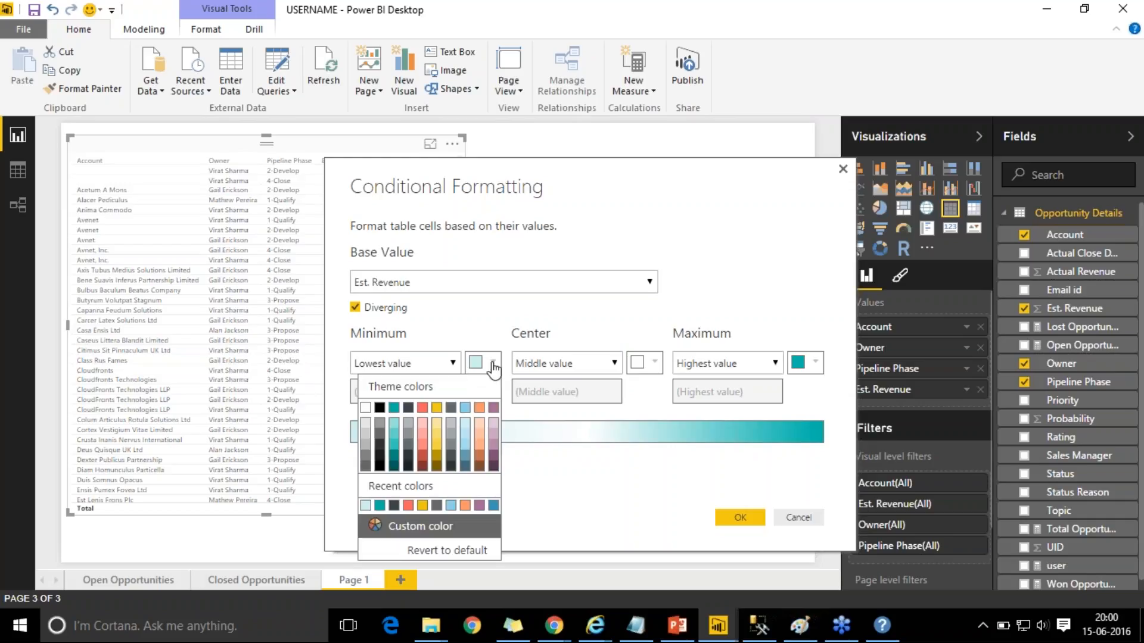
{"action": "left_click", "coordinate": [438, 409]}
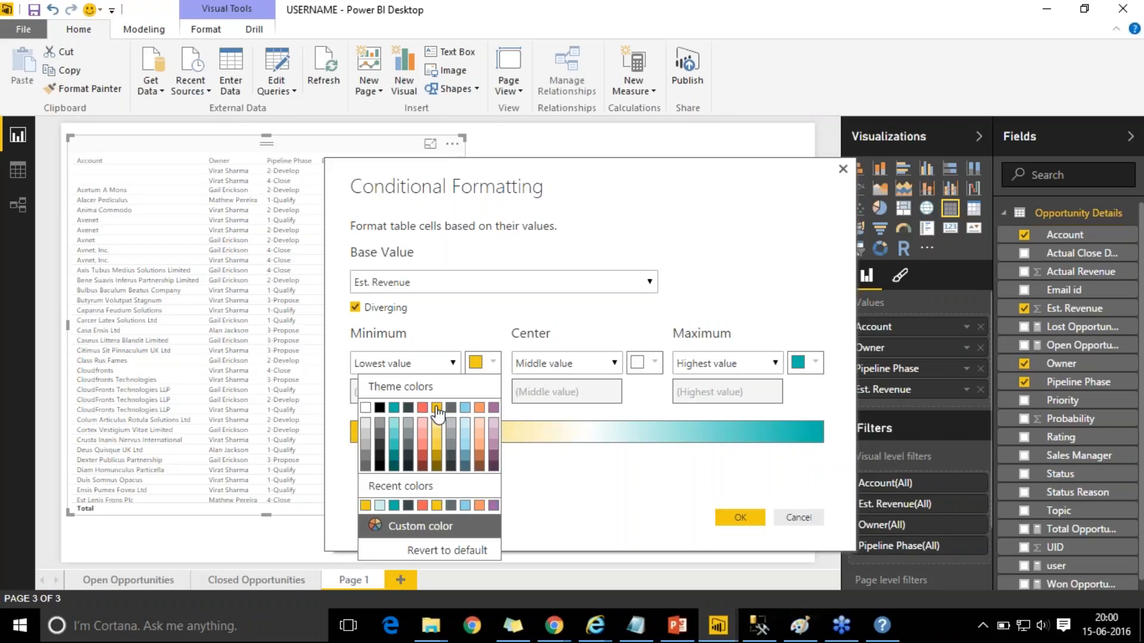
{"action": "left_click", "coordinate": [815, 362]}
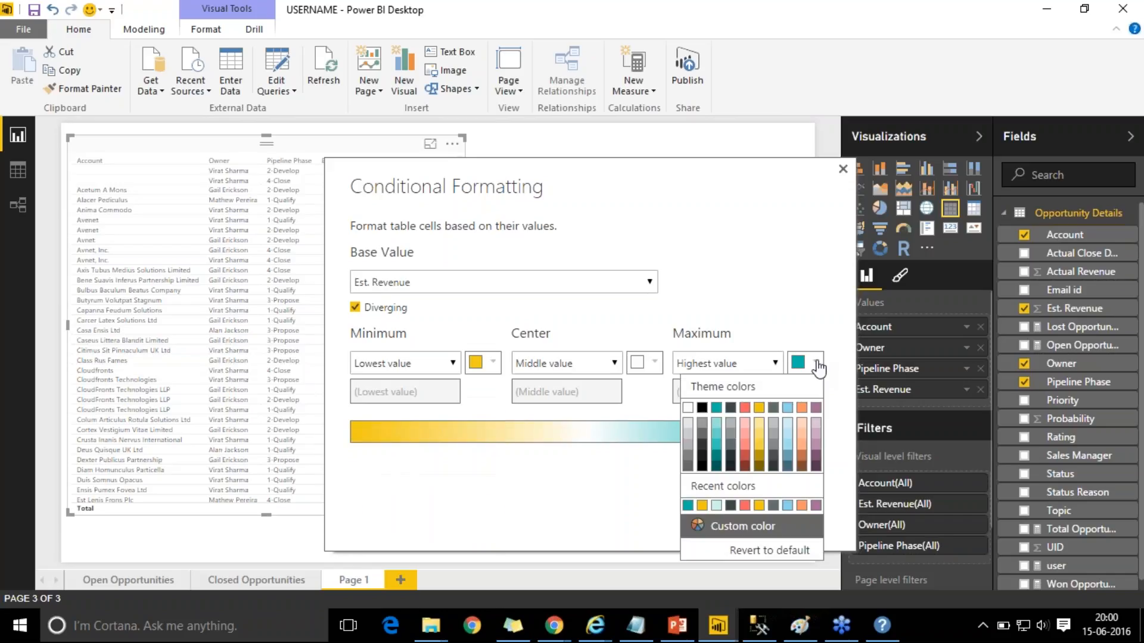
{"action": "left_click", "coordinate": [744, 409]}
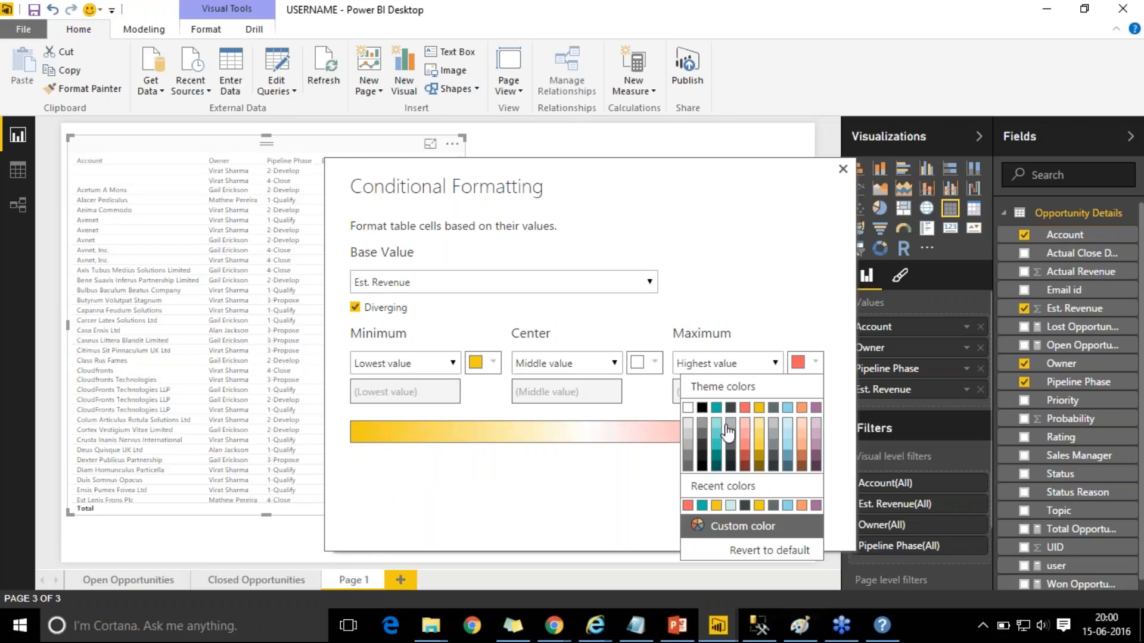
{"action": "left_click", "coordinate": [617, 501]}
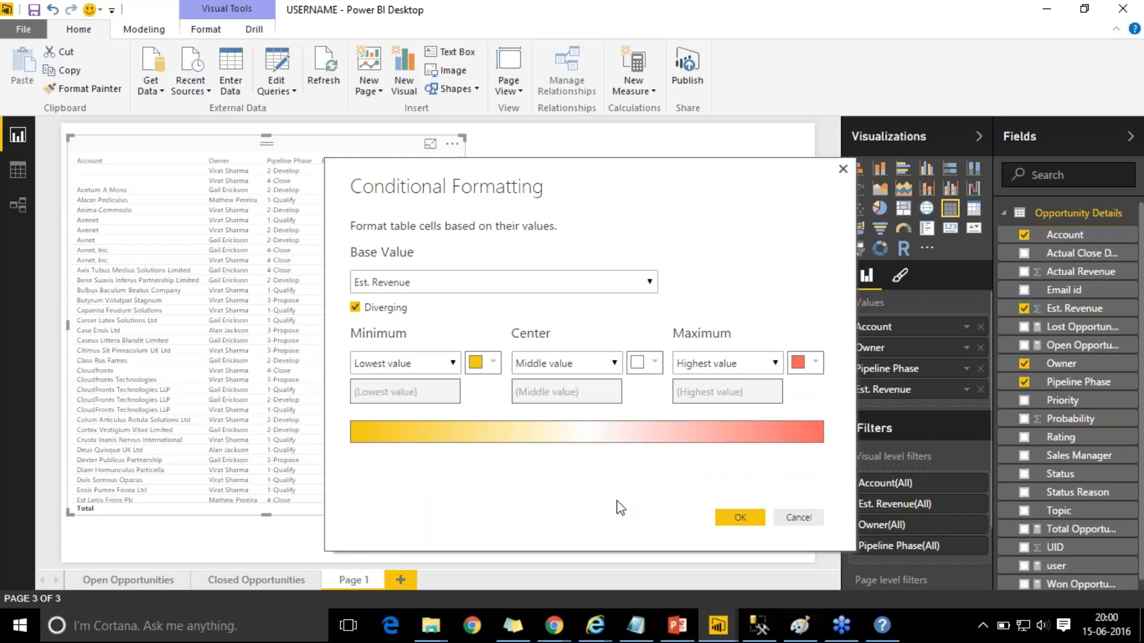
{"action": "left_click", "coordinate": [729, 522]}
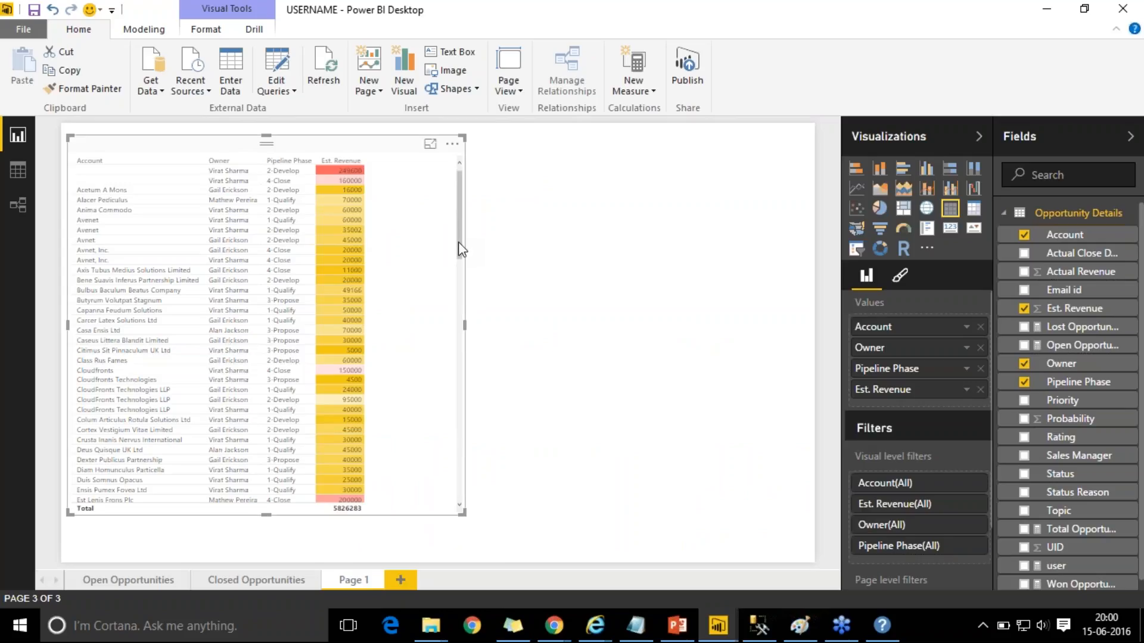
- Scroll through the shaded table, then open the Est. Revenue field's menu in the Values well
{"action": "scroll", "coordinate": [460, 251], "scroll_direction": "down", "scroll_amount": 3}
{"action": "scroll", "coordinate": [472, 321], "scroll_direction": "down", "scroll_amount": 10}
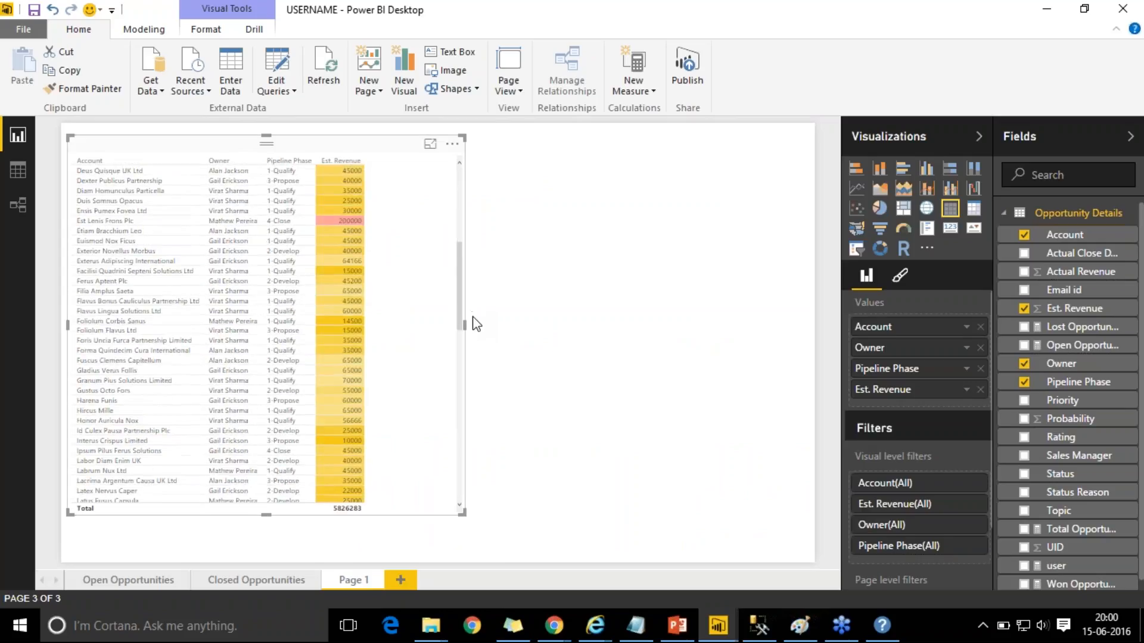
{"action": "left_click_drag", "start_coordinate": [477, 347], "coordinate": [466, 222]}
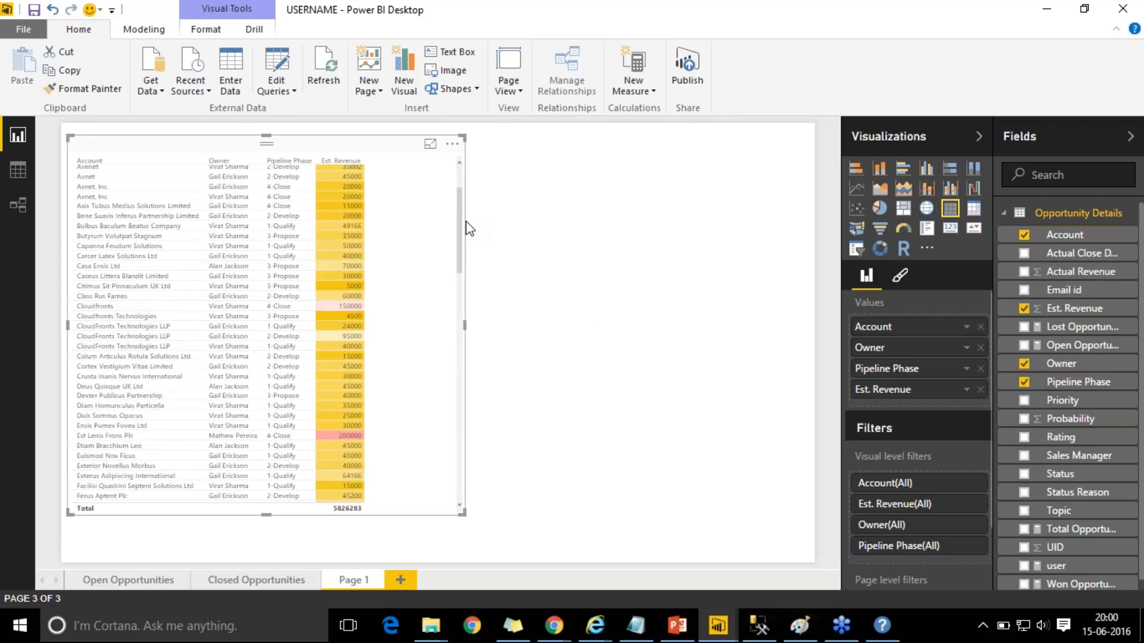
{"action": "right_click", "coordinate": [929, 389]}
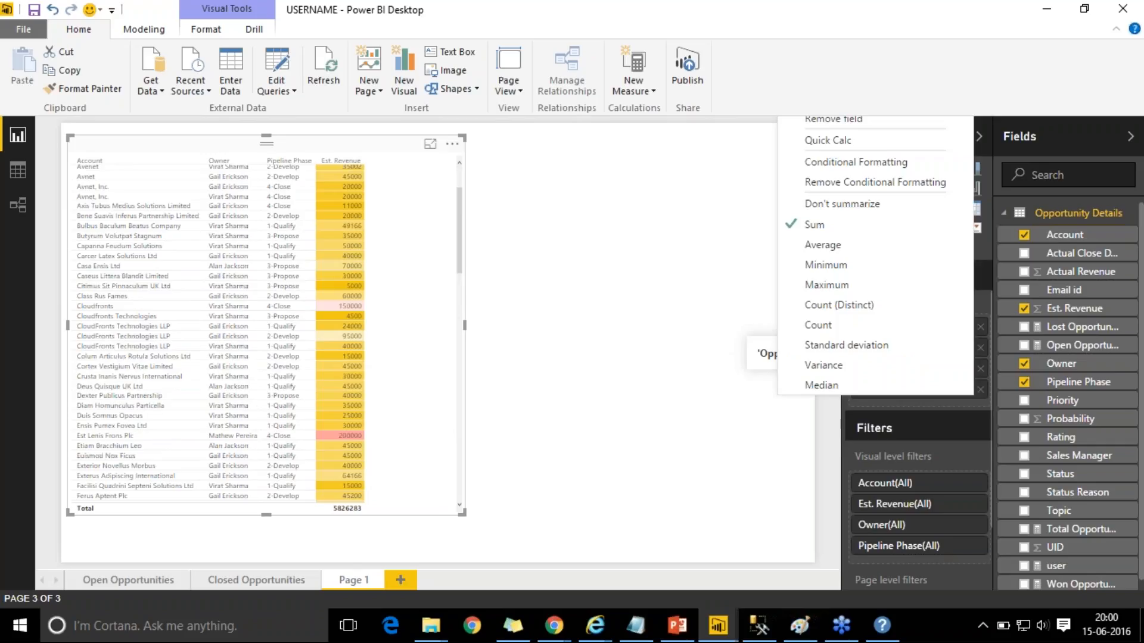
- Remove the conditional colour shading from Est. Revenue, then reopen that field's dropdown in Values
{"action": "left_click", "coordinate": [884, 184]}
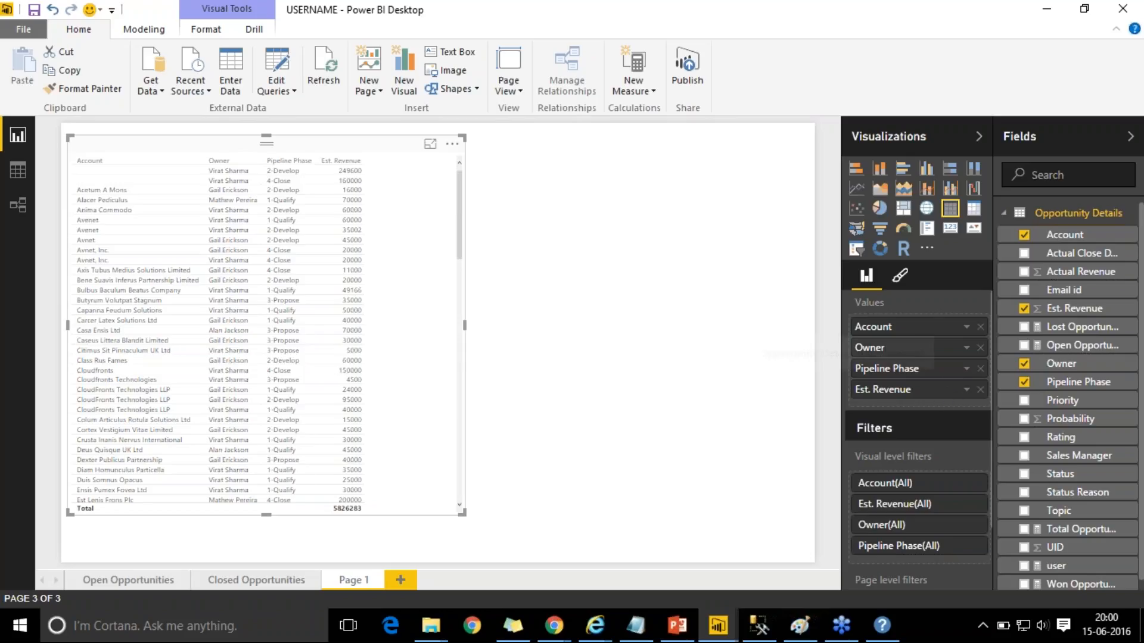
{"action": "left_click", "coordinate": [967, 389]}
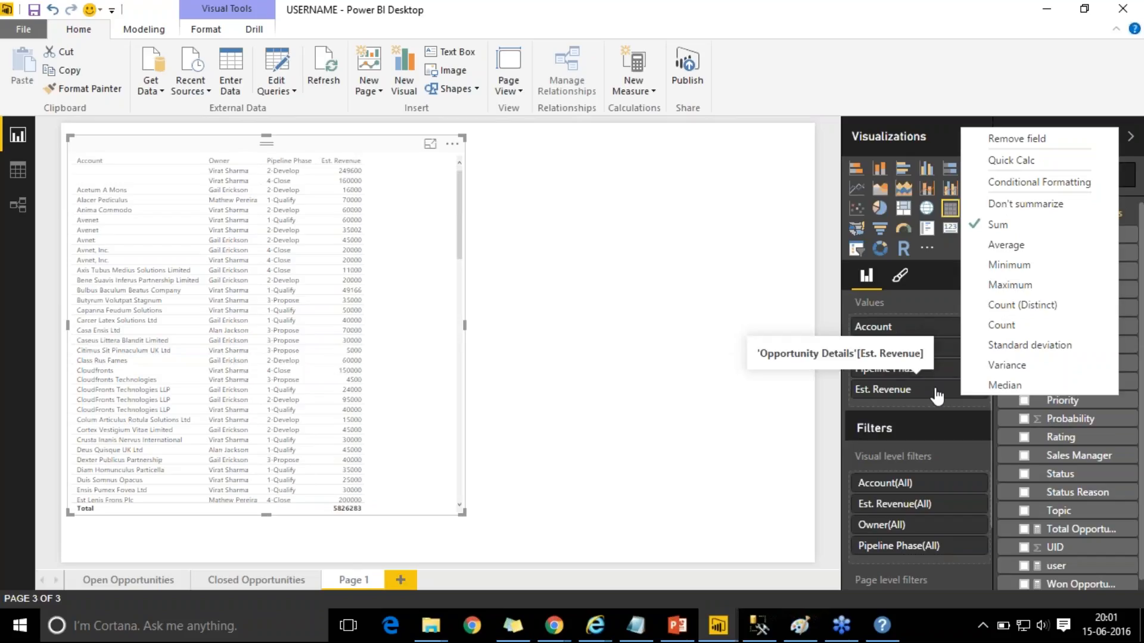
- Make Est. Revenue a Quick Calc of Sum shown as Percent of grand total, then open Edit Queries
{"action": "left_click", "coordinate": [1005, 168]}
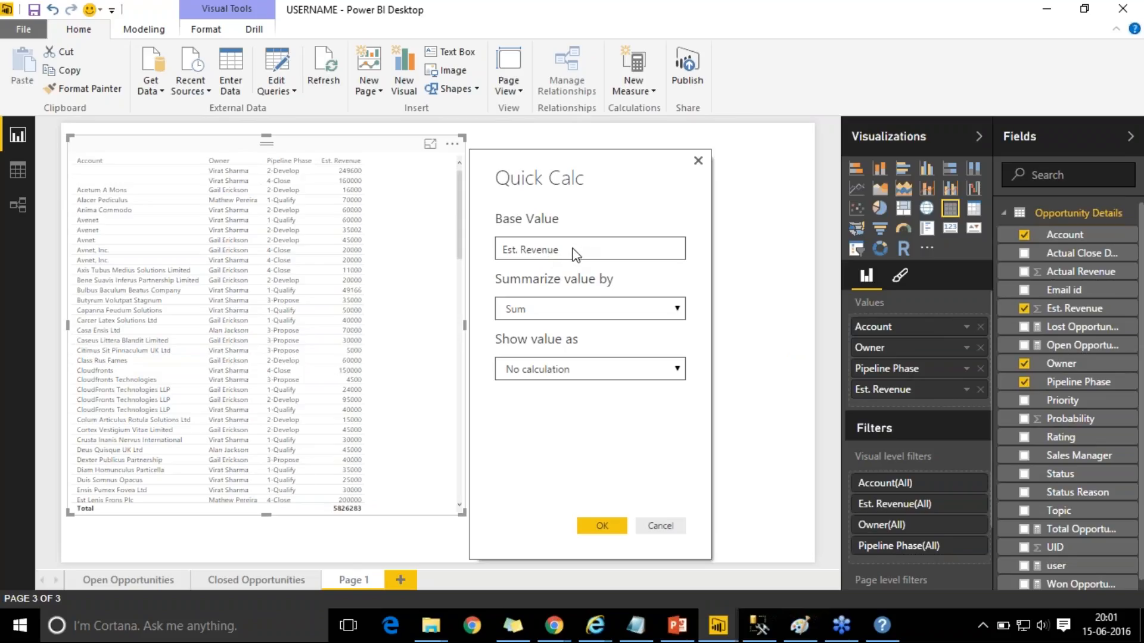
{"action": "left_click", "coordinate": [678, 310]}
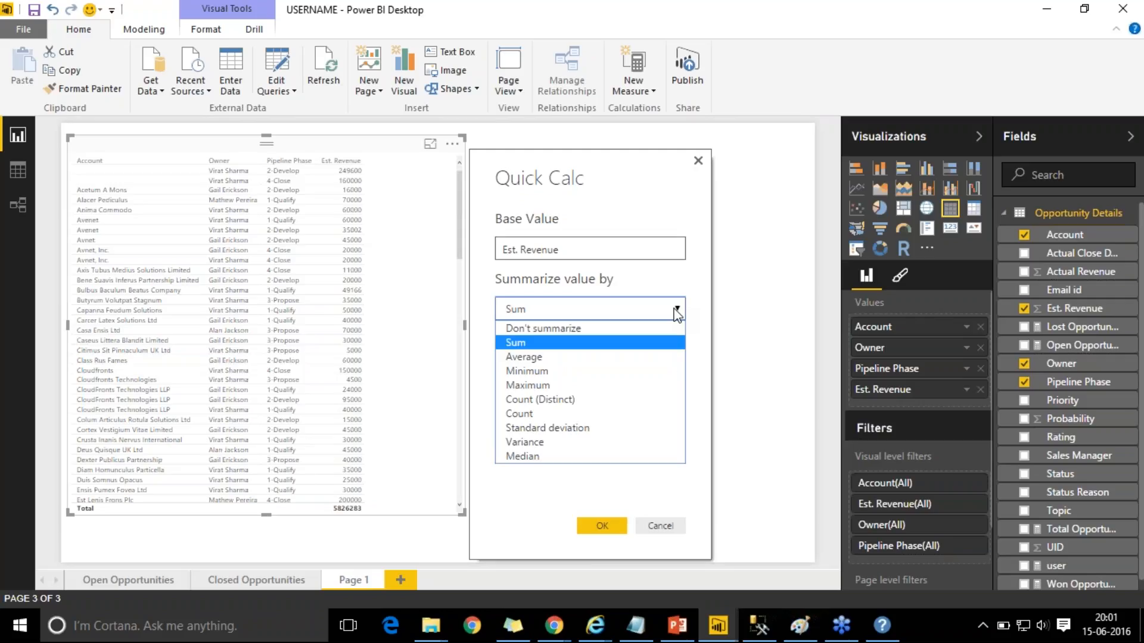
{"action": "left_click", "coordinate": [646, 342]}
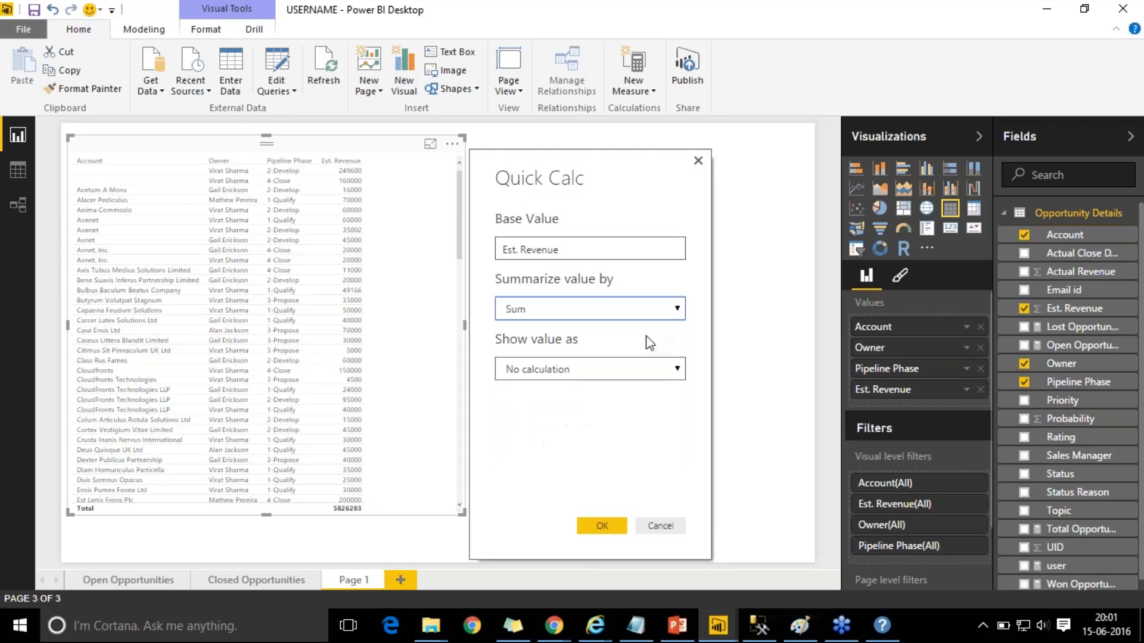
{"action": "left_click", "coordinate": [661, 374]}
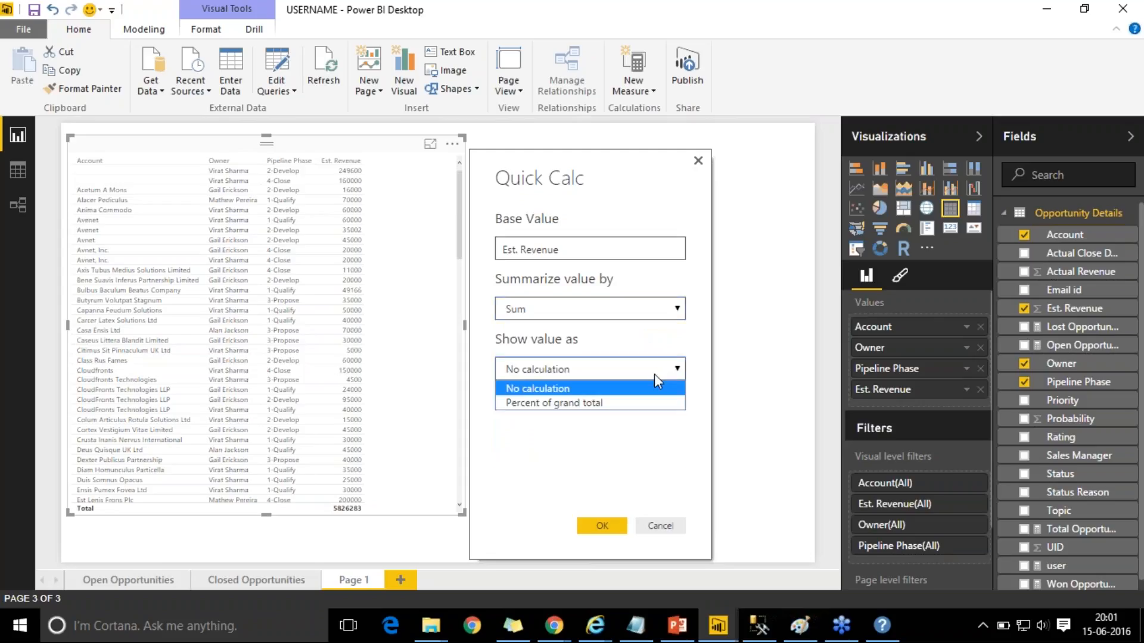
{"action": "left_click", "coordinate": [637, 405]}
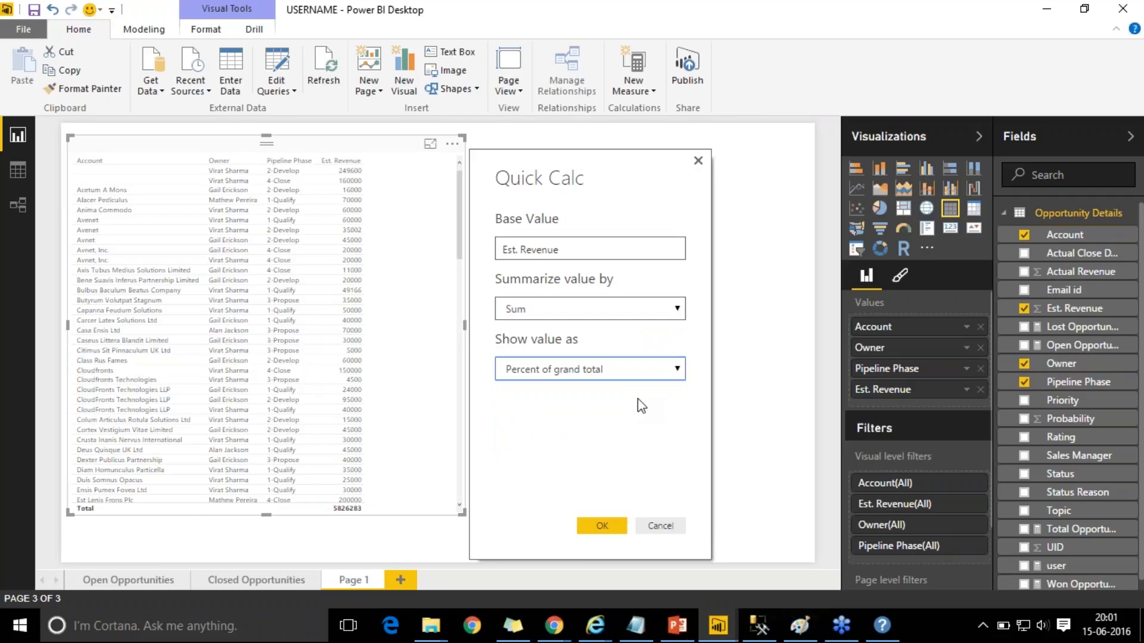
{"action": "left_click", "coordinate": [601, 527]}
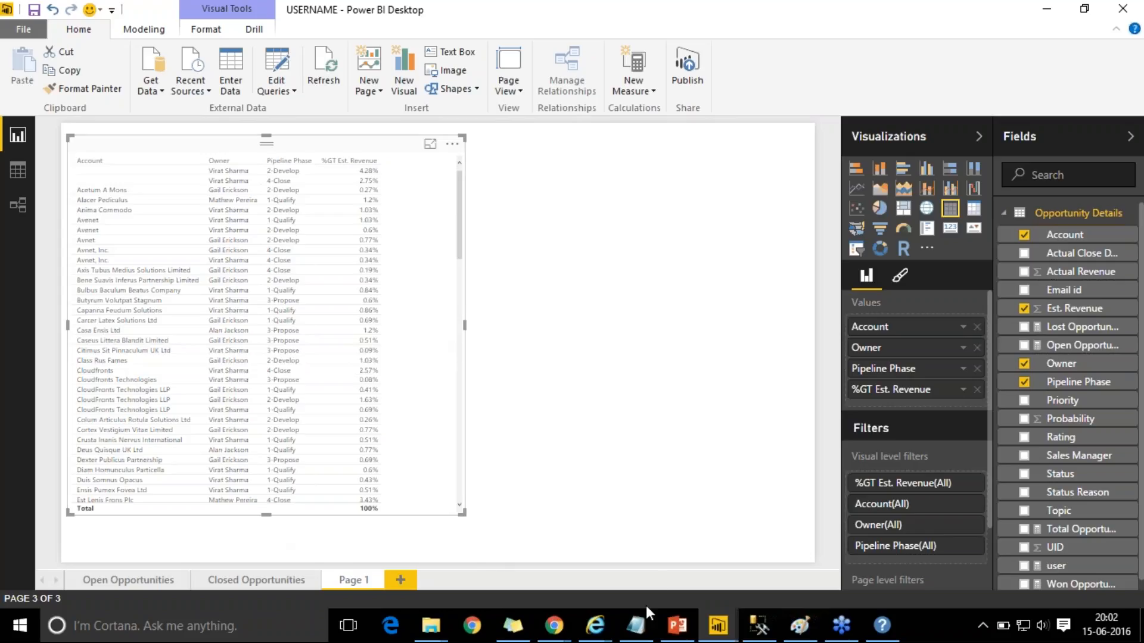
{"action": "left_click", "coordinate": [277, 73]}
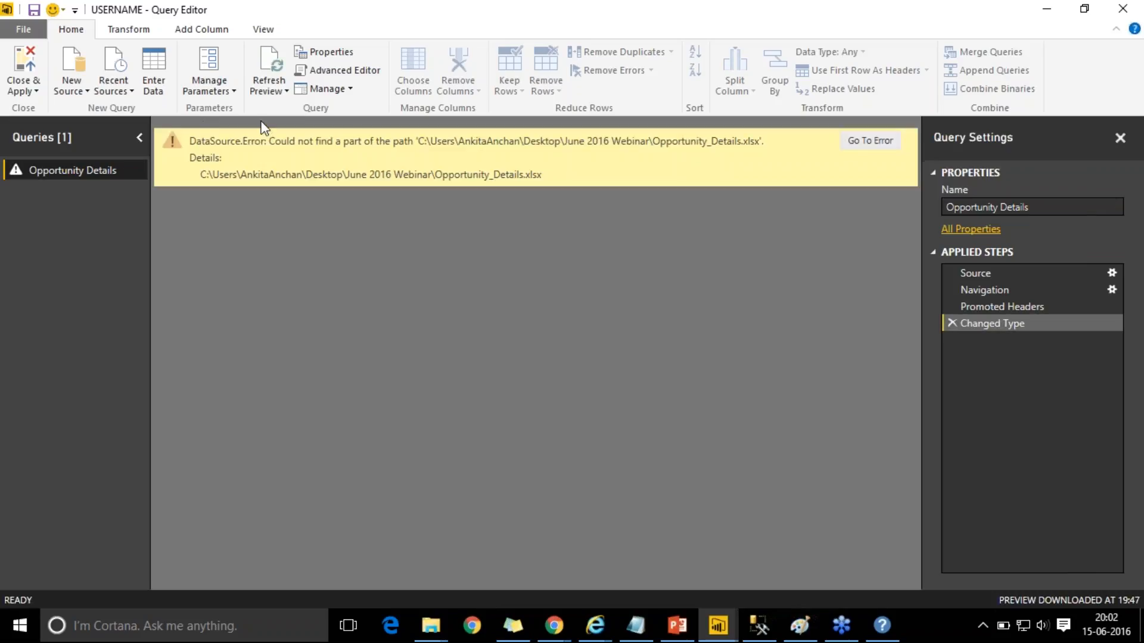
- Check the RLS_Username_Report query editor, then return to the USERNAME Query Editor window
{"action": "mouse_move", "coordinate": [718, 626]}
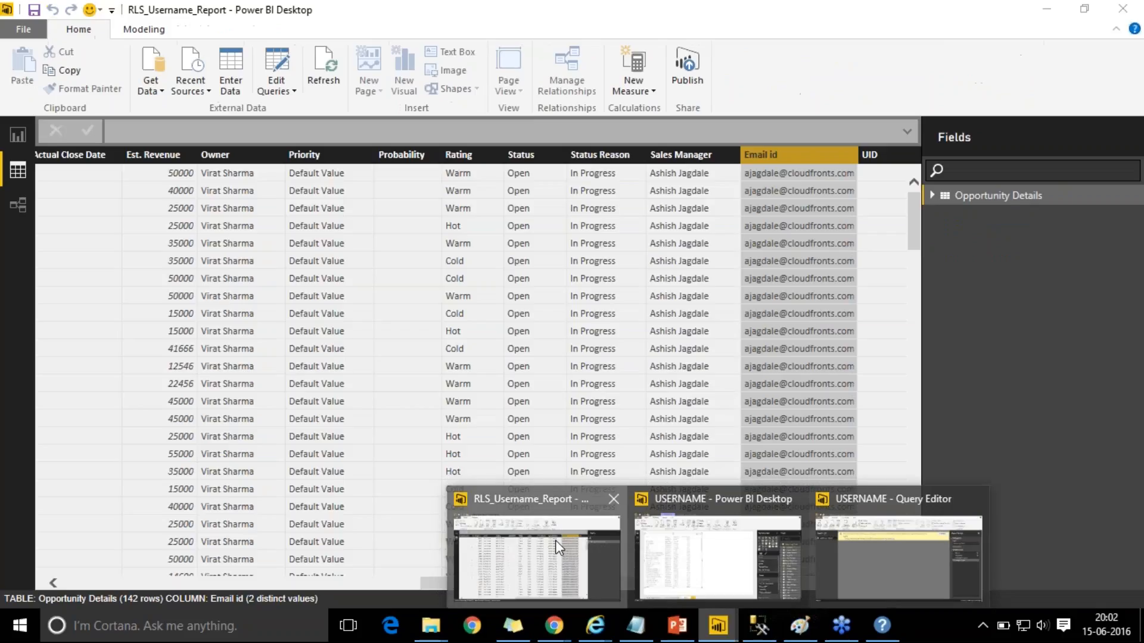
{"action": "left_click", "coordinate": [555, 541]}
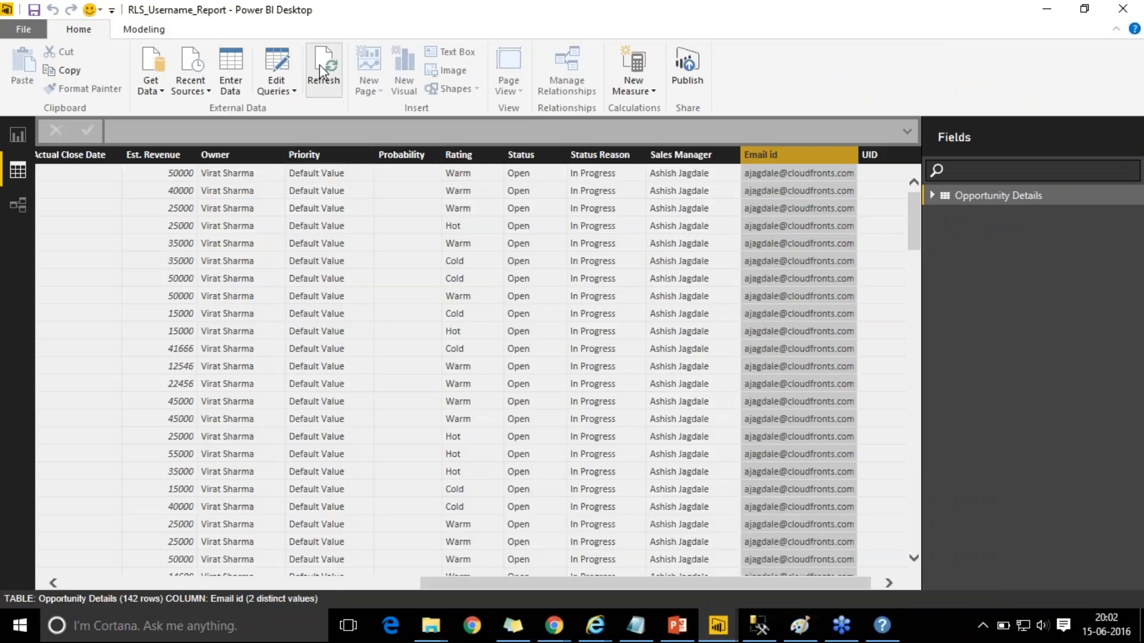
{"action": "left_click", "coordinate": [276, 67]}
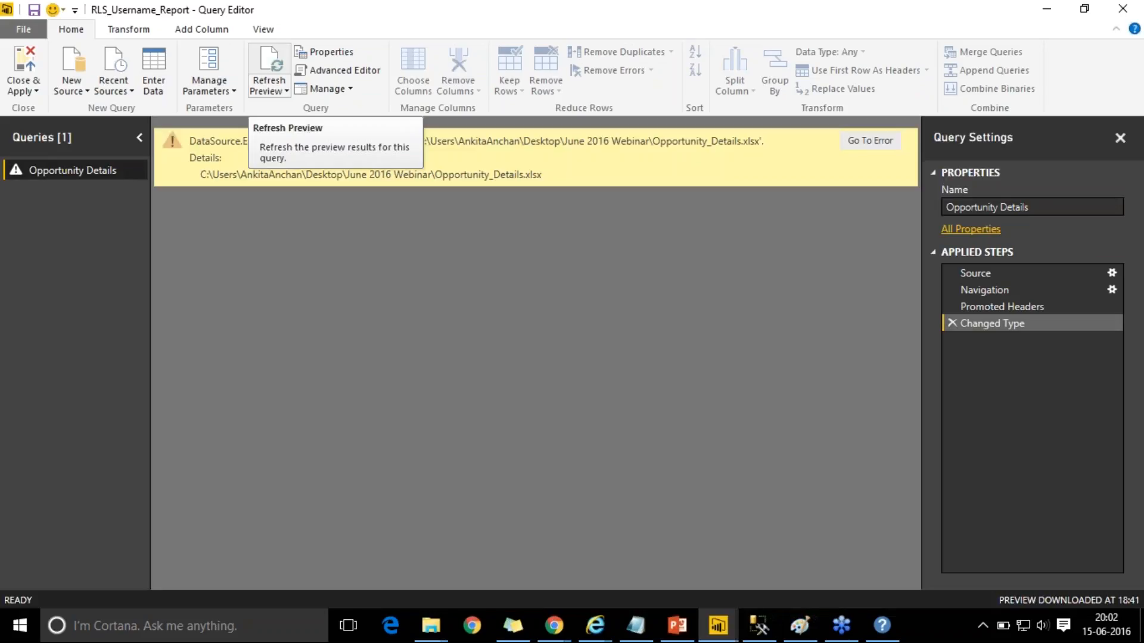
{"action": "left_click", "coordinate": [1050, 13]}
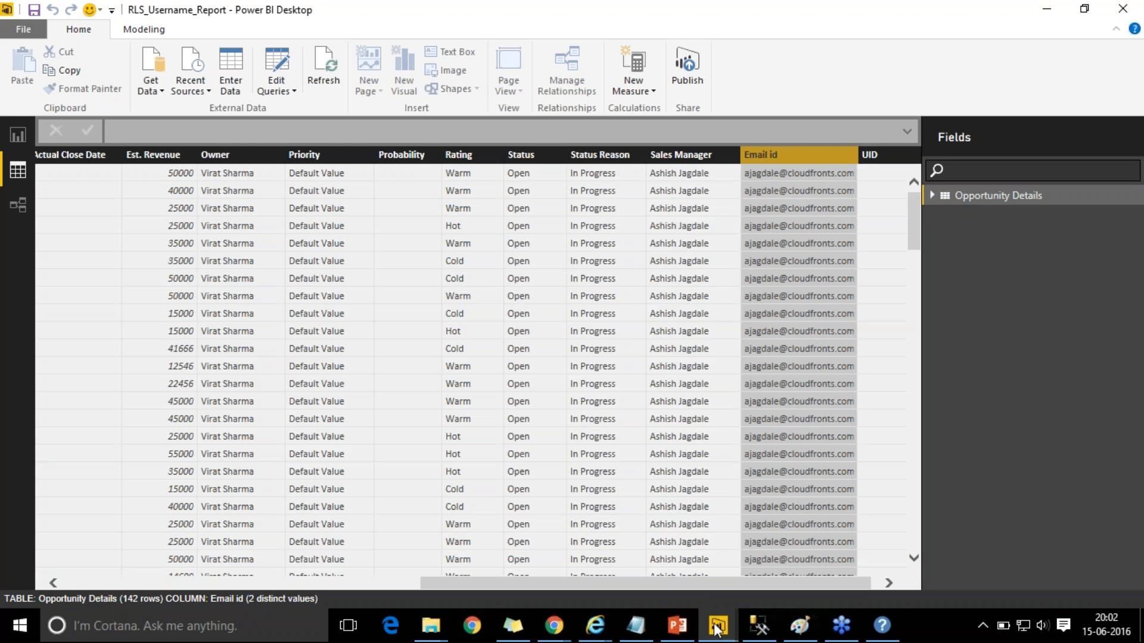
{"action": "mouse_move", "coordinate": [717, 630]}
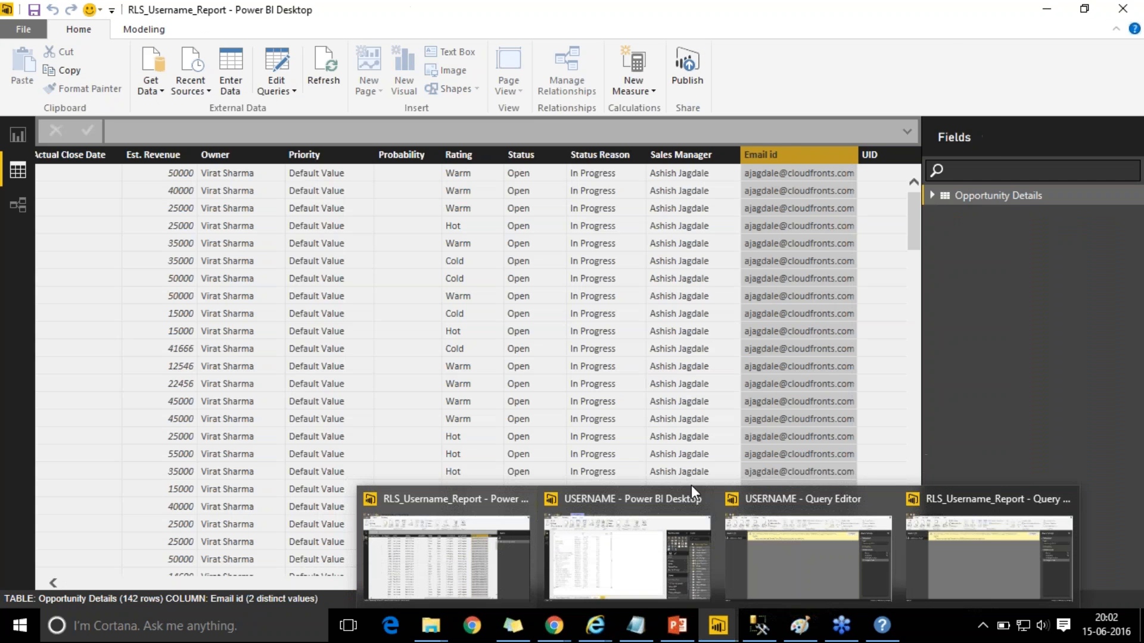
{"action": "left_click", "coordinate": [809, 549]}
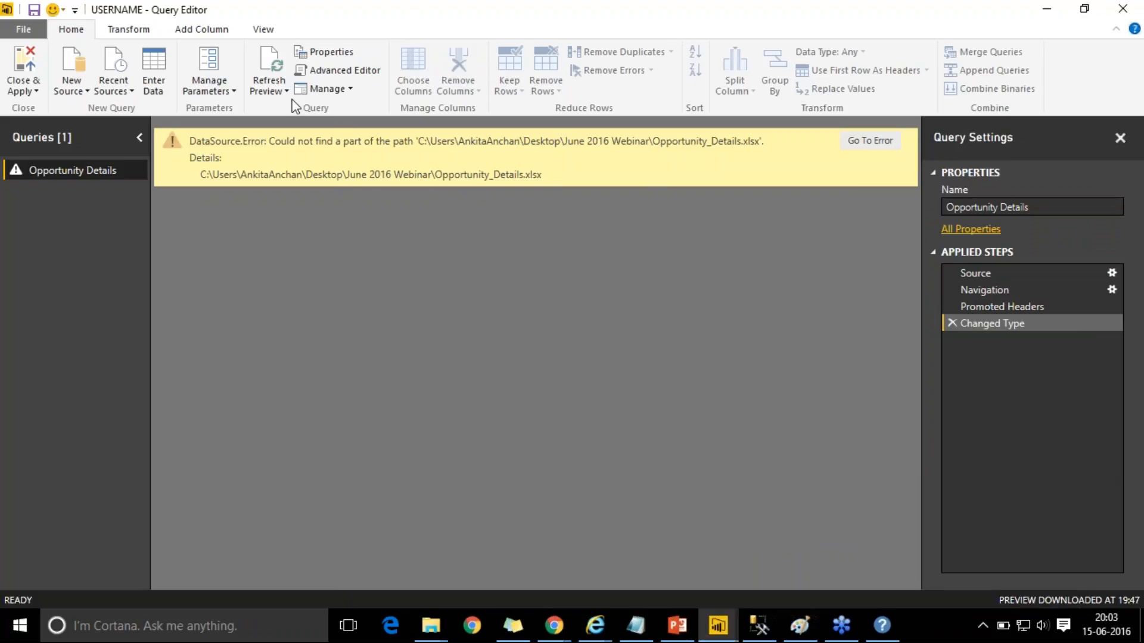
- In the Advanced Editor, delete the old folder path so the Source reads \Opportunity_Details.xlsx
{"action": "left_click", "coordinate": [360, 72]}
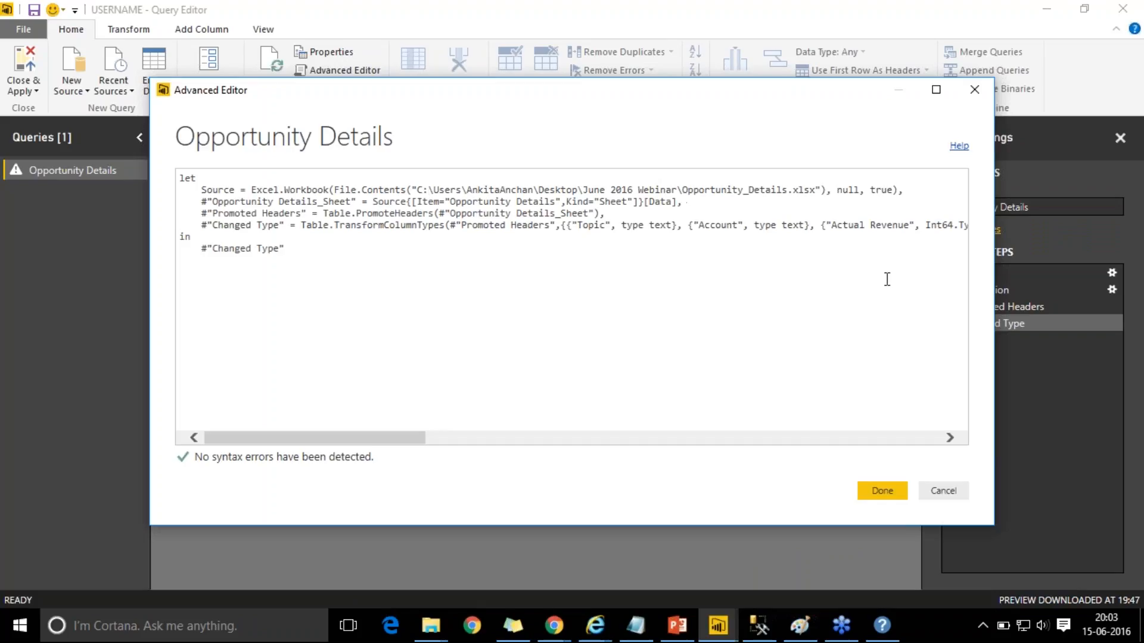
{"action": "left_click", "coordinate": [1134, 339]}
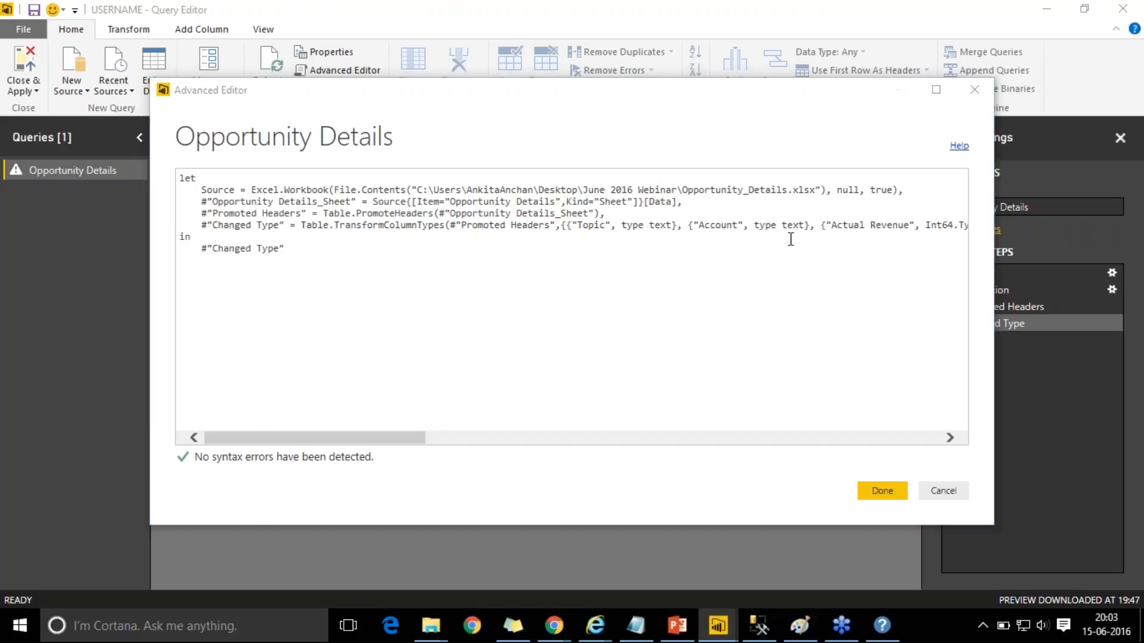
{"action": "left_click", "coordinate": [419, 190]}
{"action": "left_click_drag", "start_coordinate": [417, 190], "coordinate": [679, 196]}
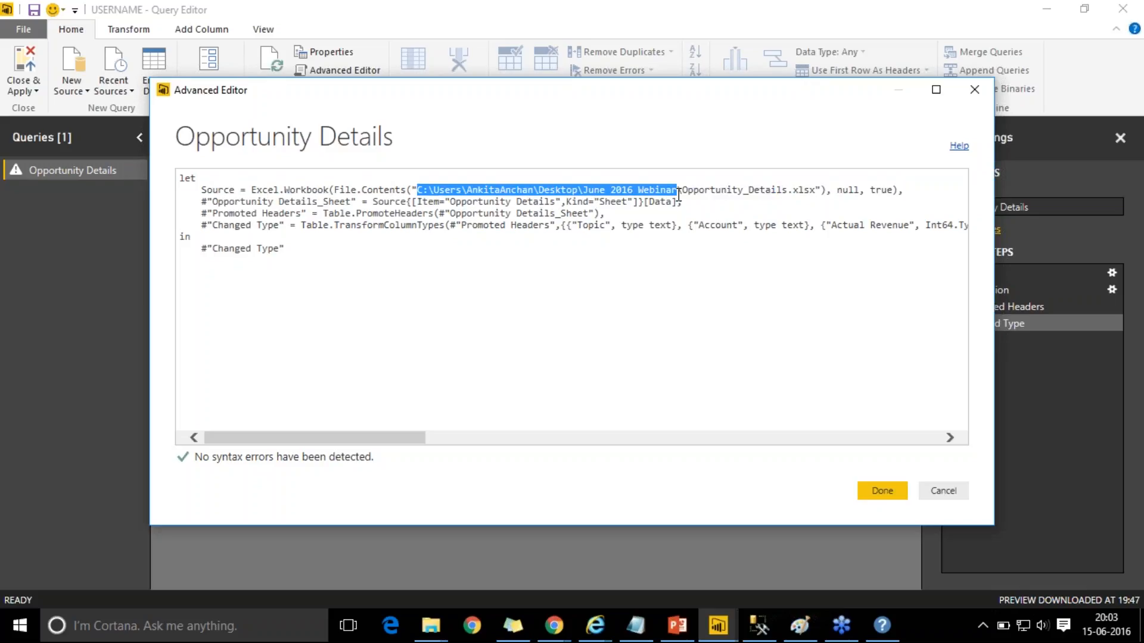
{"action": "key", "text": "BackSpace"}
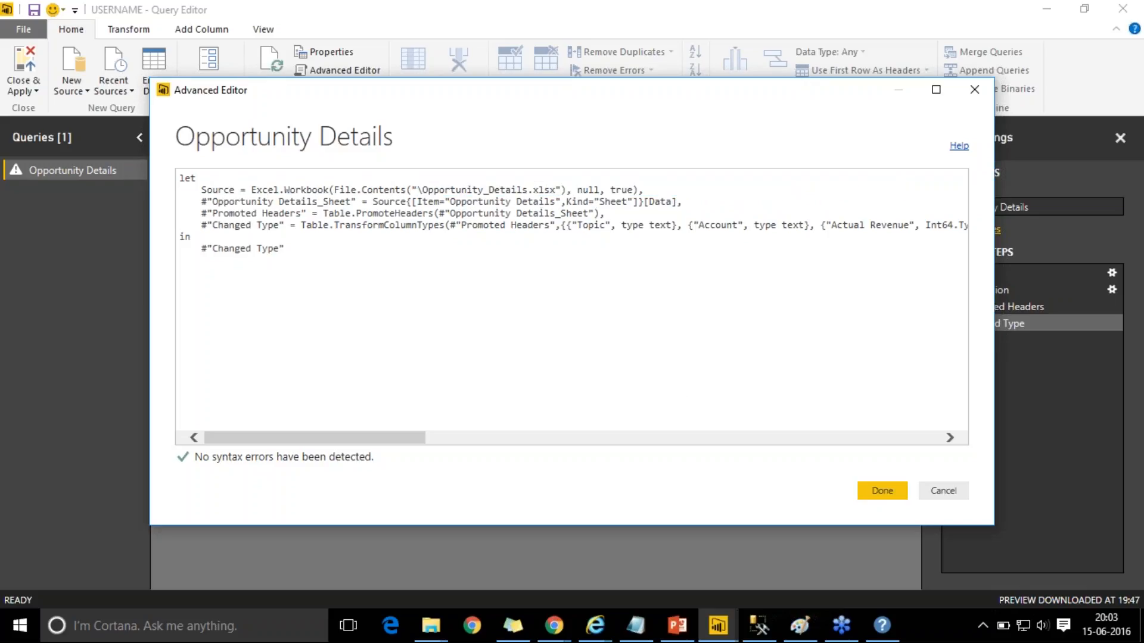
{"action": "left_click", "coordinate": [440, 634]}
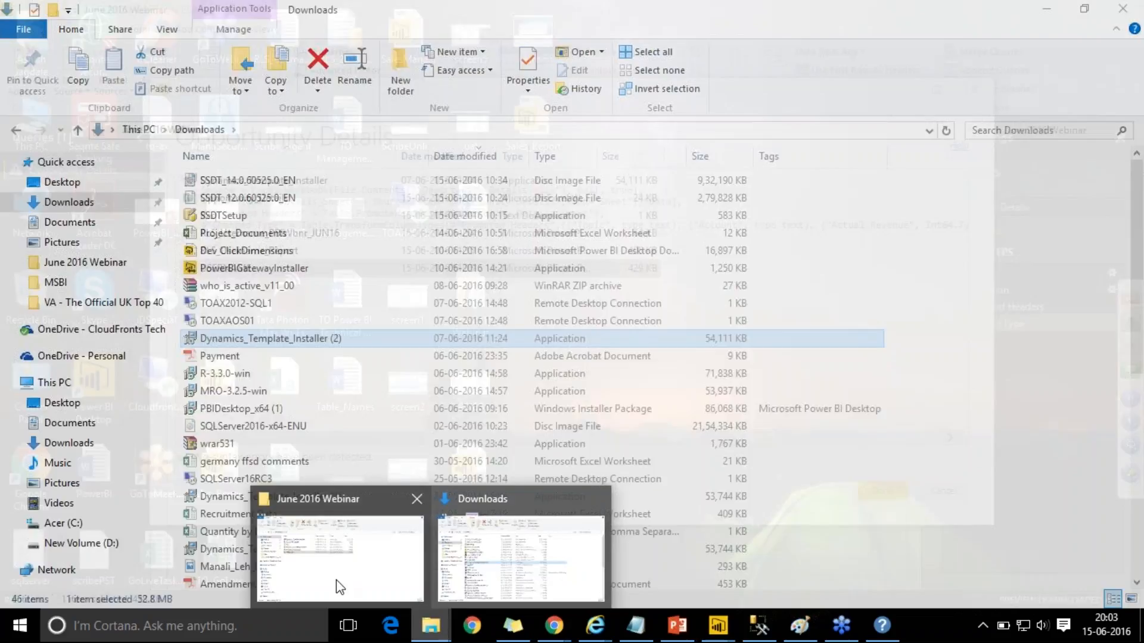
- Copy the June 2016 Webinar folder address from File Explorer's address bar, then minimize Explorer
{"action": "left_click", "coordinate": [336, 580]}
{"action": "left_click", "coordinate": [585, 127]}
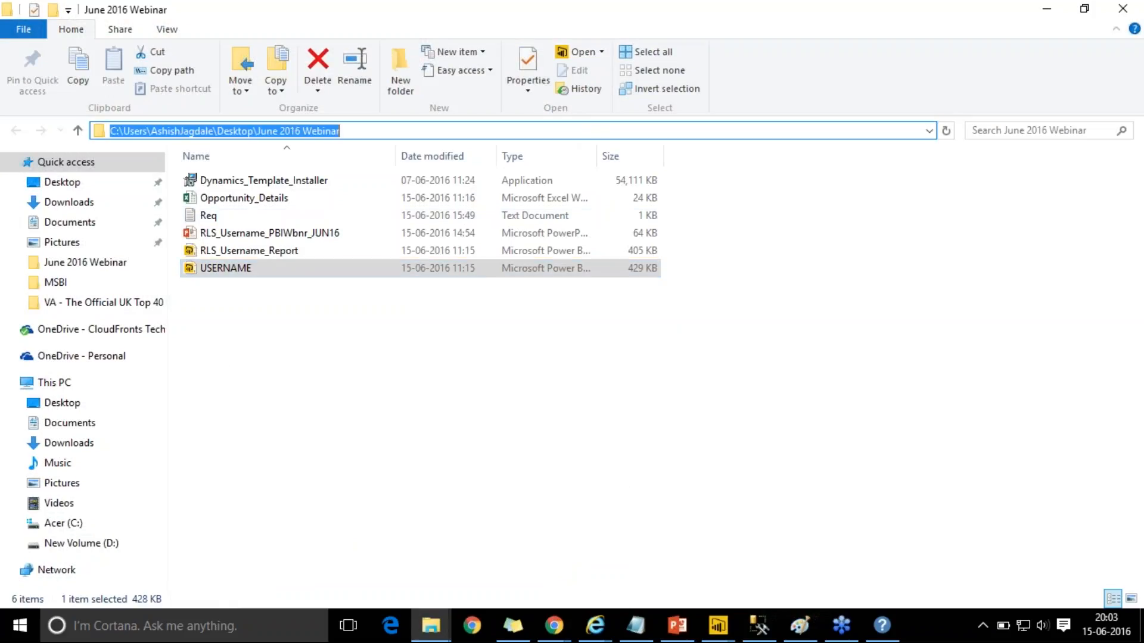
{"action": "key", "text": "ctrl+v"}
{"action": "key", "text": "ctrl+z"}
{"action": "left_click", "coordinate": [596, 128]}
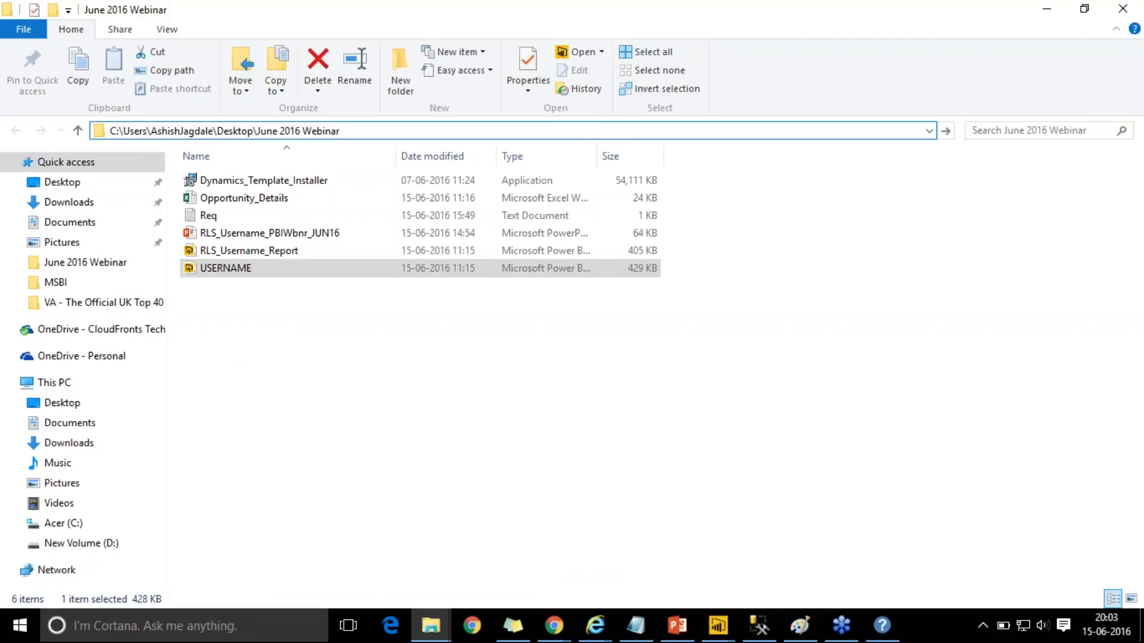
{"action": "key", "text": "ctrl+a"}
{"action": "key", "text": "ctrl+c"}
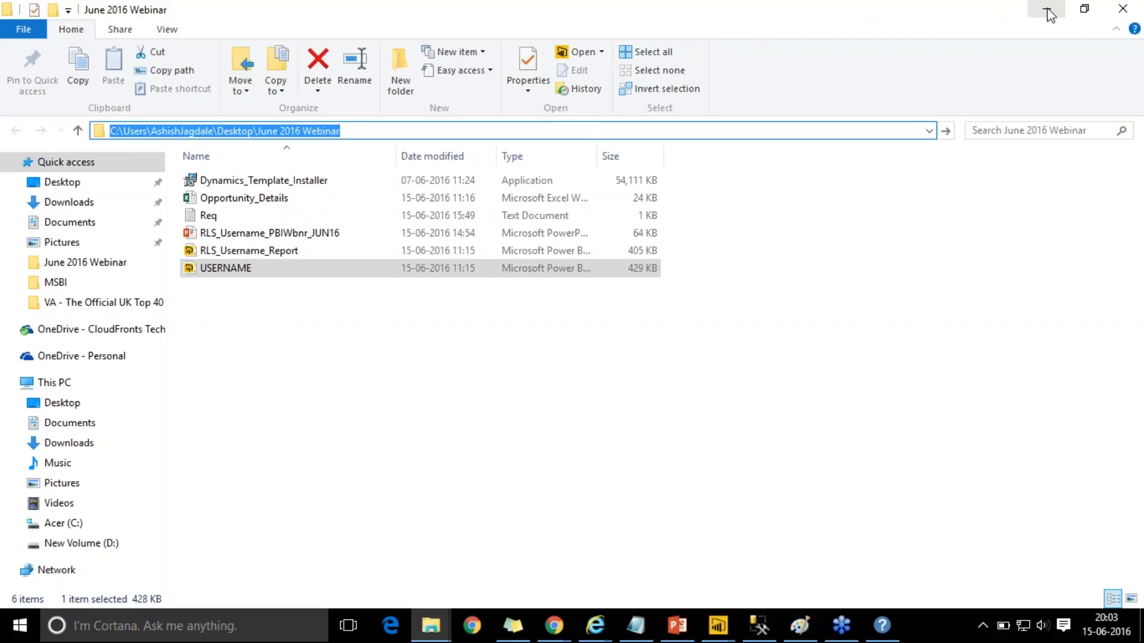
{"action": "left_click", "coordinate": [1047, 9]}
- Paste the June 2016 Webinar folder path before \Opportunity_Details.xlsx and apply the code with Done
{"action": "key", "text": "ctrl+v"}
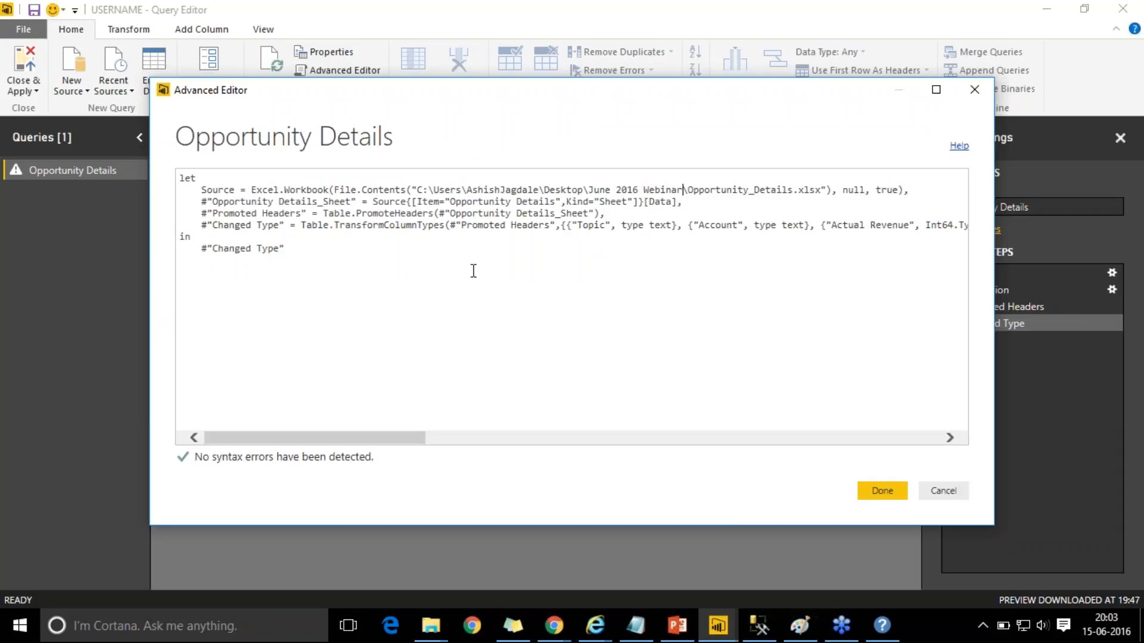
{"action": "left_click", "coordinate": [883, 491]}
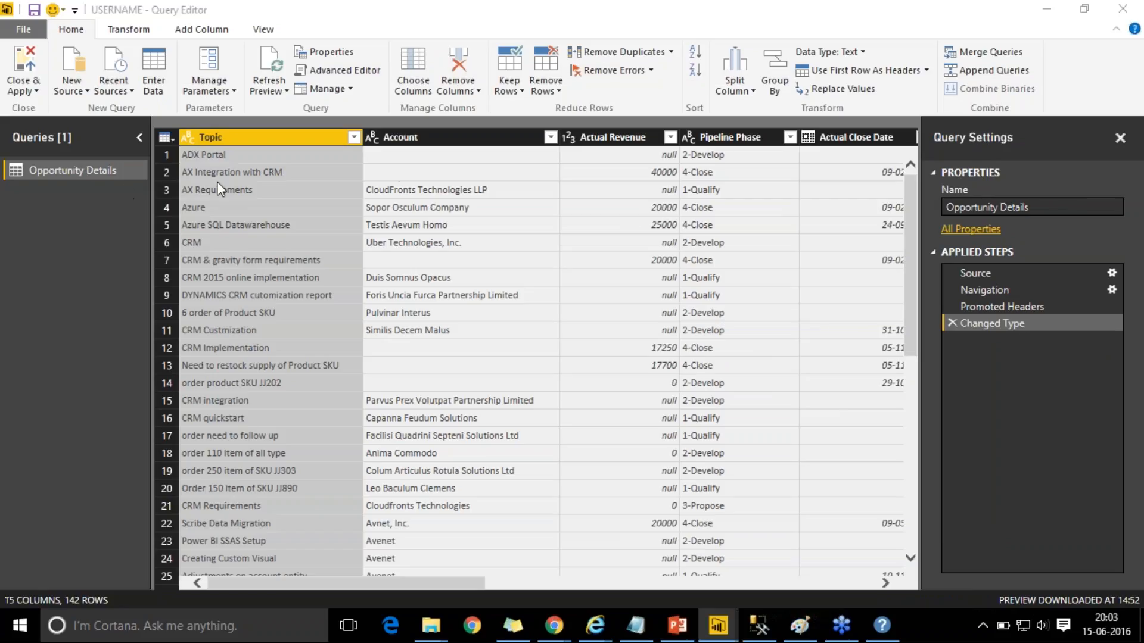
- Browse the right-click options for the Actual Revenue and Topic columns without choosing anything
{"action": "right_click", "coordinate": [617, 142]}
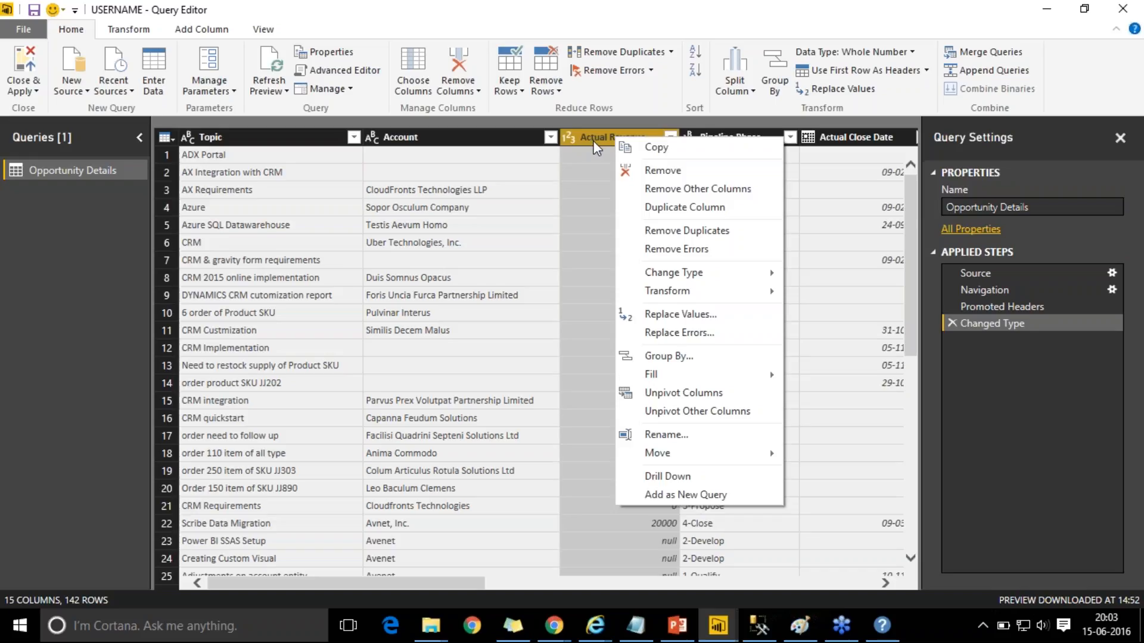
{"action": "left_click", "coordinate": [584, 154]}
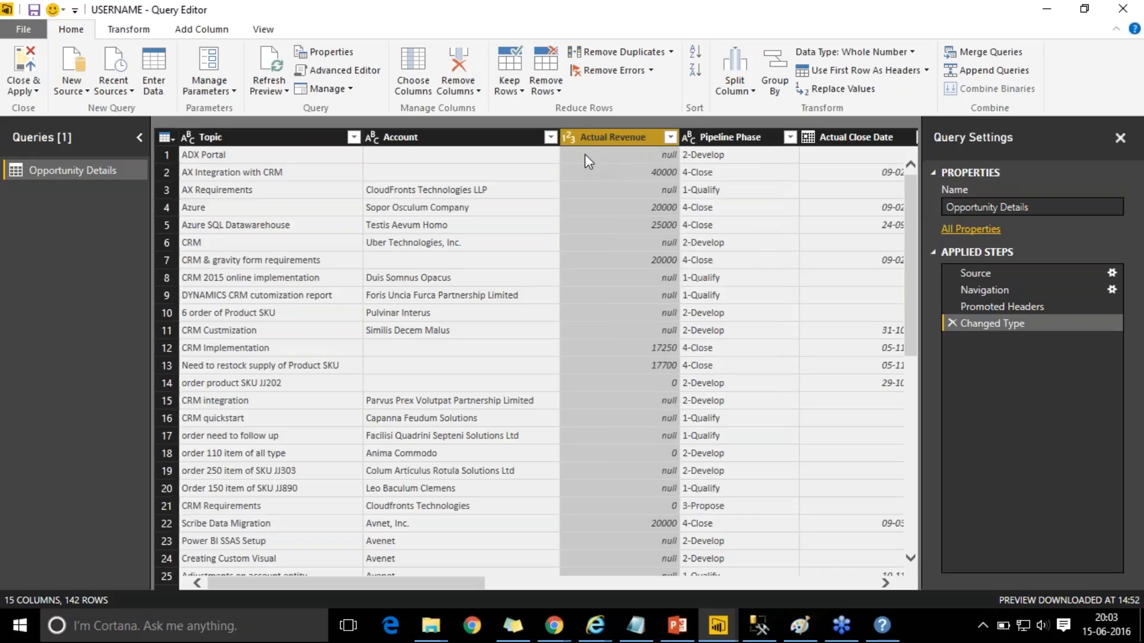
{"action": "right_click", "coordinate": [584, 154]}
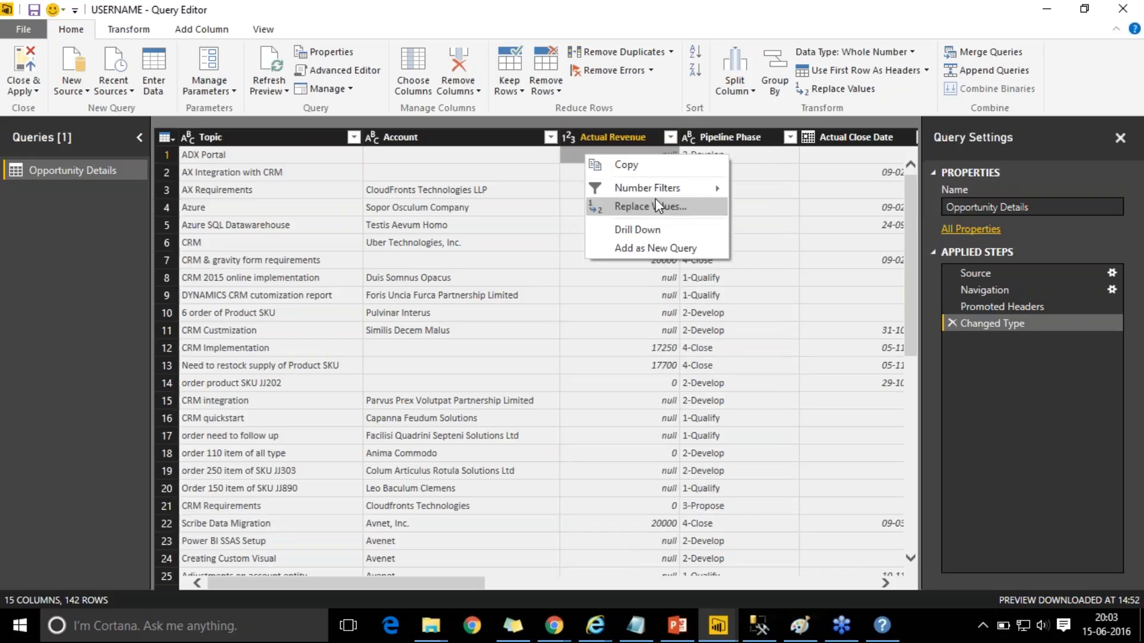
{"action": "right_click", "coordinate": [294, 157]}
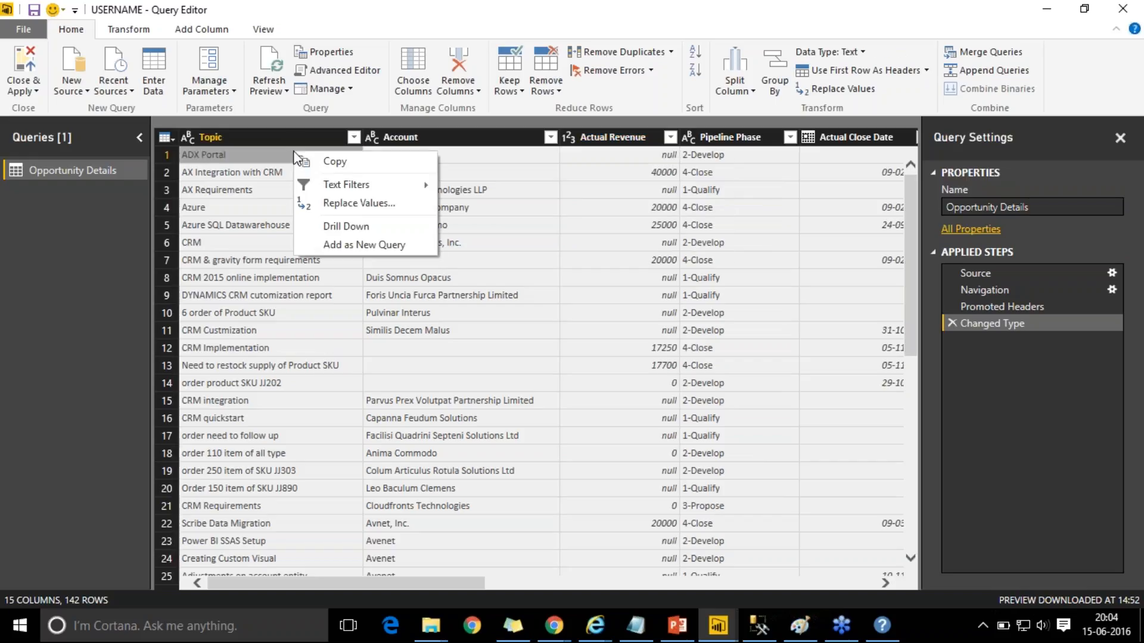
{"action": "left_click", "coordinate": [258, 137]}
{"action": "right_click", "coordinate": [257, 137]}
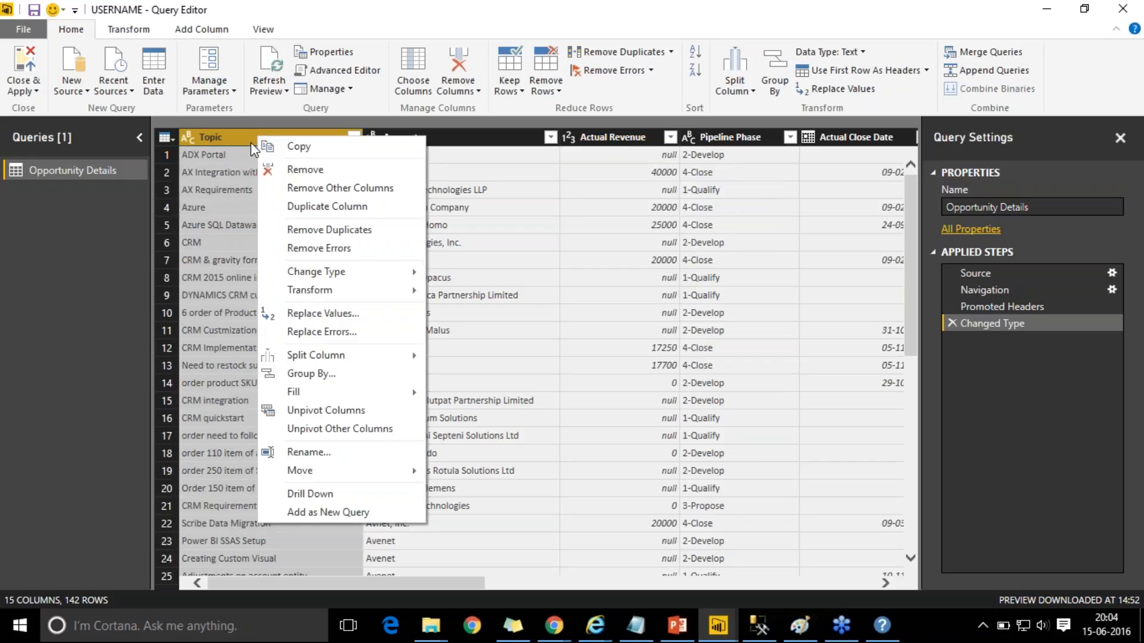
{"action": "left_click", "coordinate": [245, 139]}
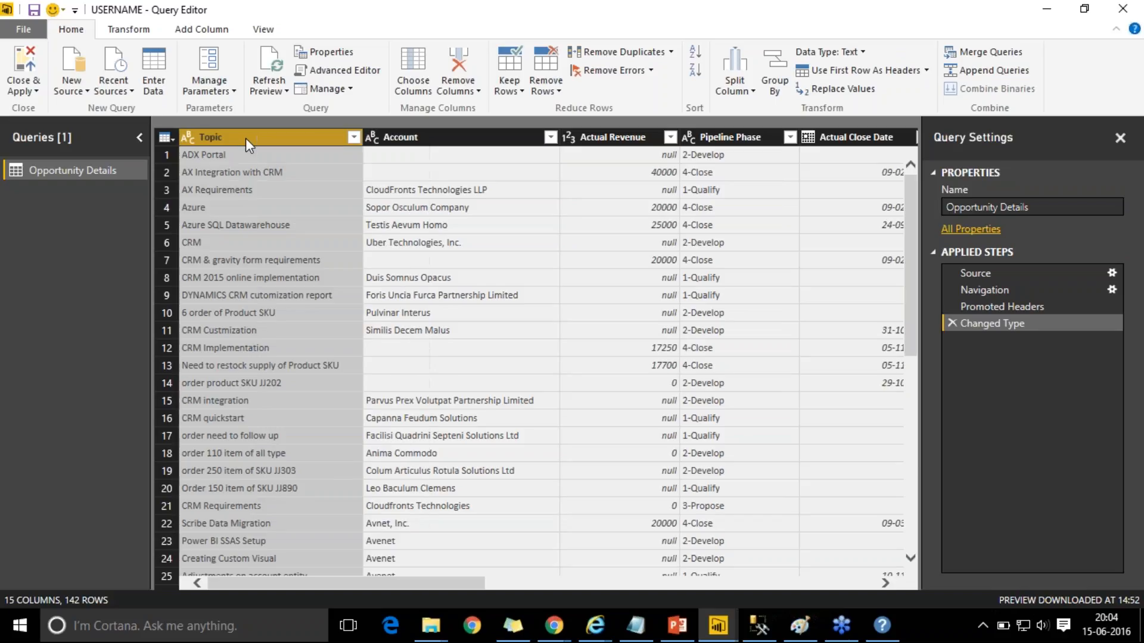
- Start an Equals text filter on the Topic column
{"action": "left_click", "coordinate": [354, 137]}
{"action": "mouse_move", "coordinate": [334, 264]}
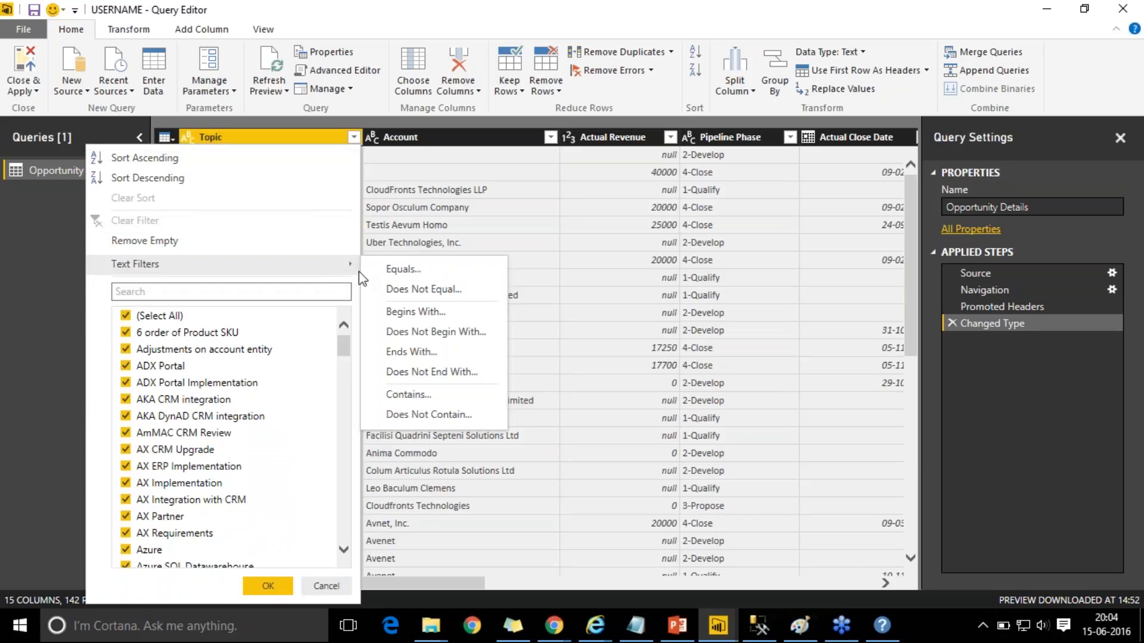
{"action": "left_click", "coordinate": [417, 289]}
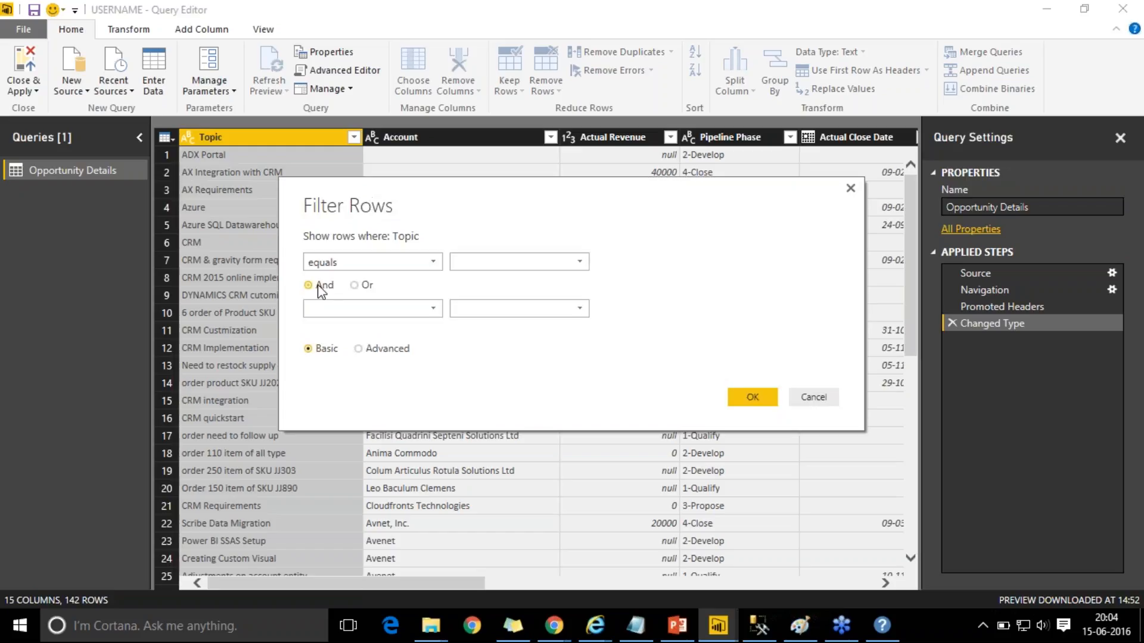
- Use an Advanced row filter requiring Pipeline Phase equals 1-Qualify and Rating equals Hot
{"action": "left_click", "coordinate": [358, 349]}
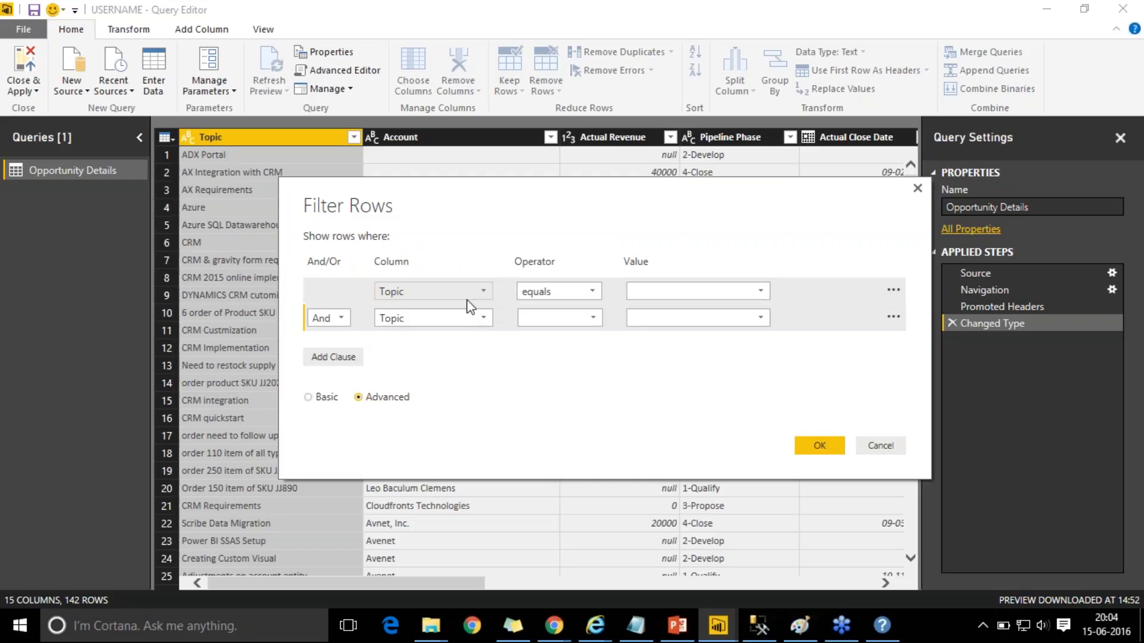
{"action": "left_click", "coordinate": [484, 292]}
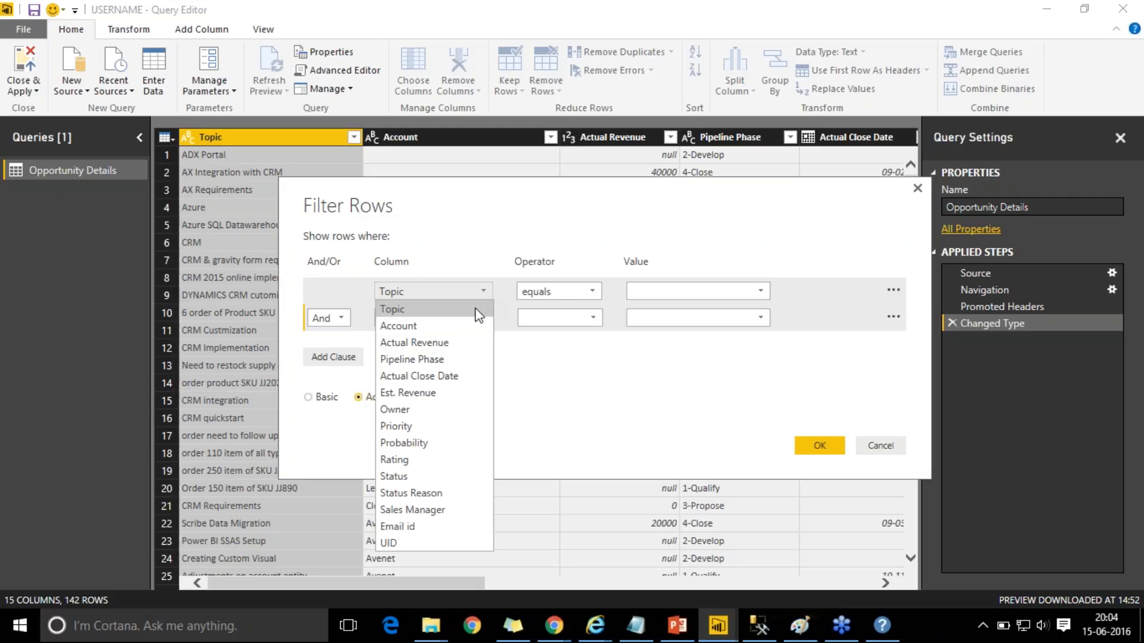
{"action": "left_click", "coordinate": [448, 361]}
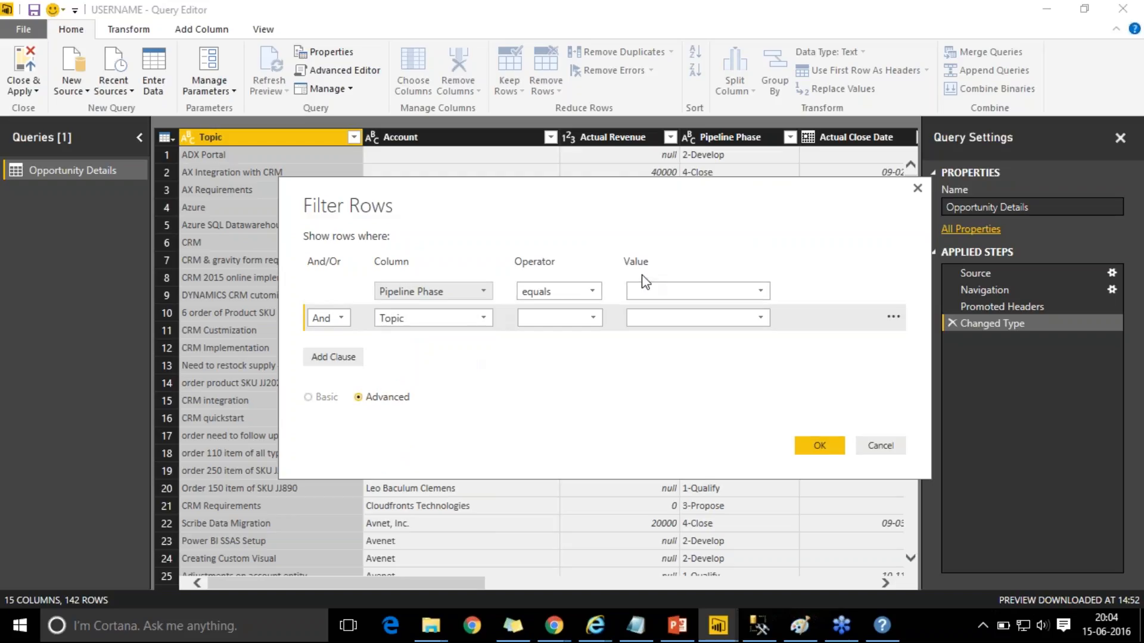
{"action": "left_click", "coordinate": [760, 291]}
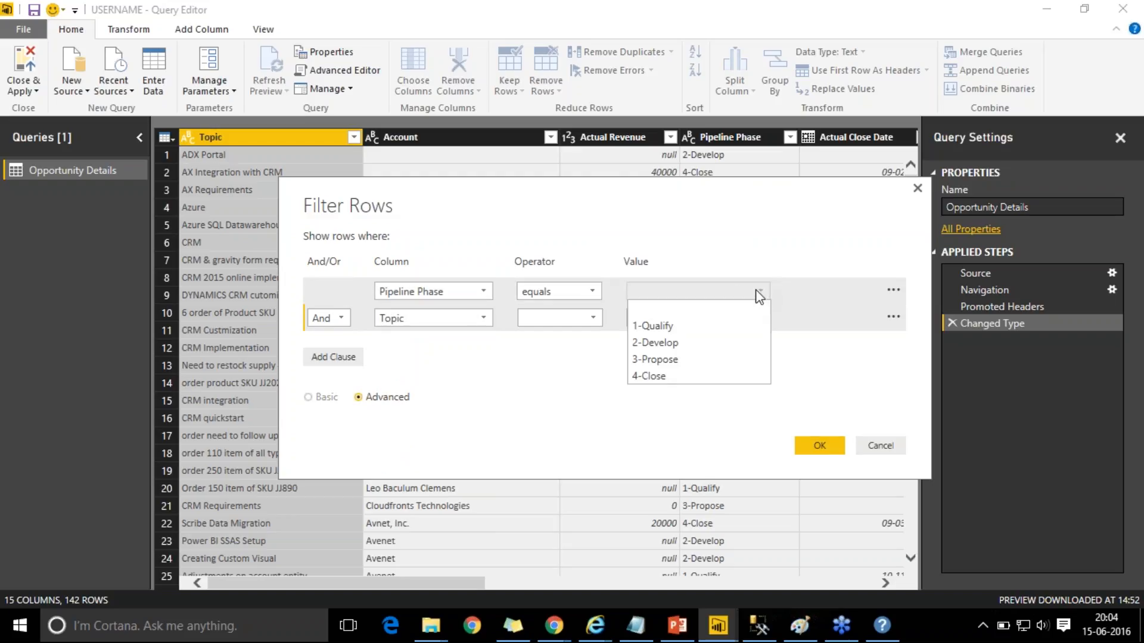
{"action": "left_click", "coordinate": [691, 325]}
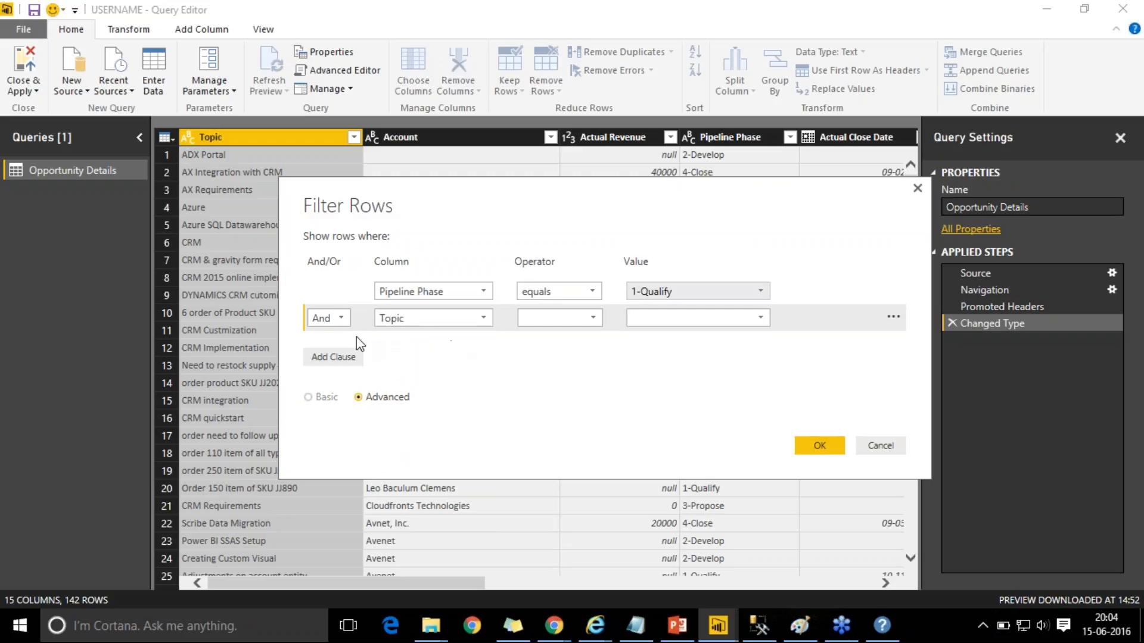
{"action": "left_click", "coordinate": [484, 320]}
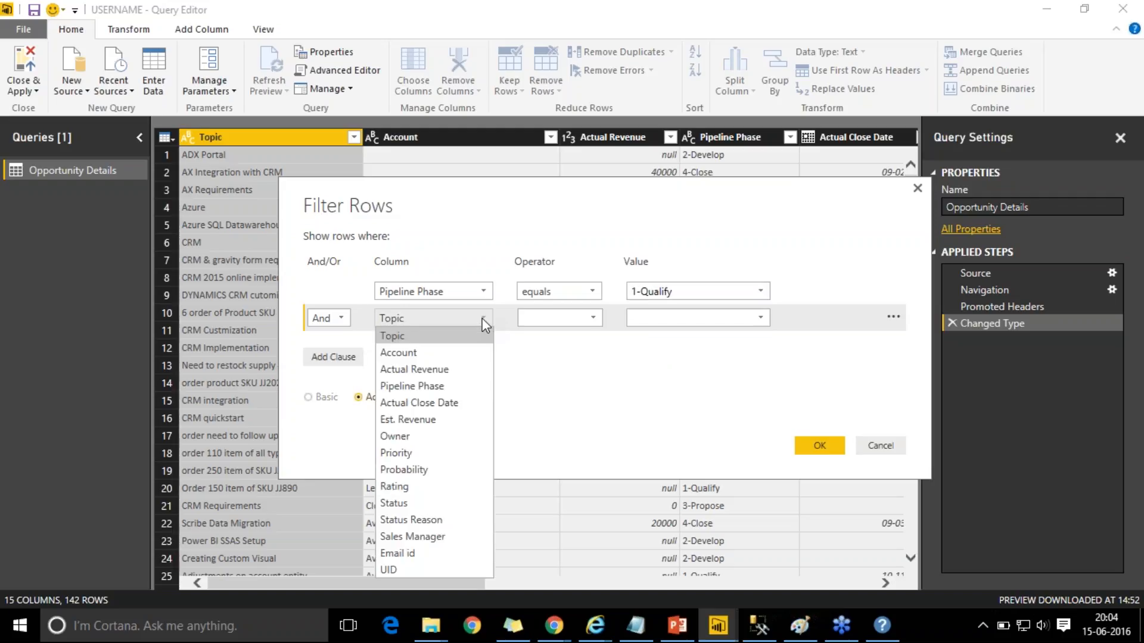
{"action": "left_click", "coordinate": [429, 486]}
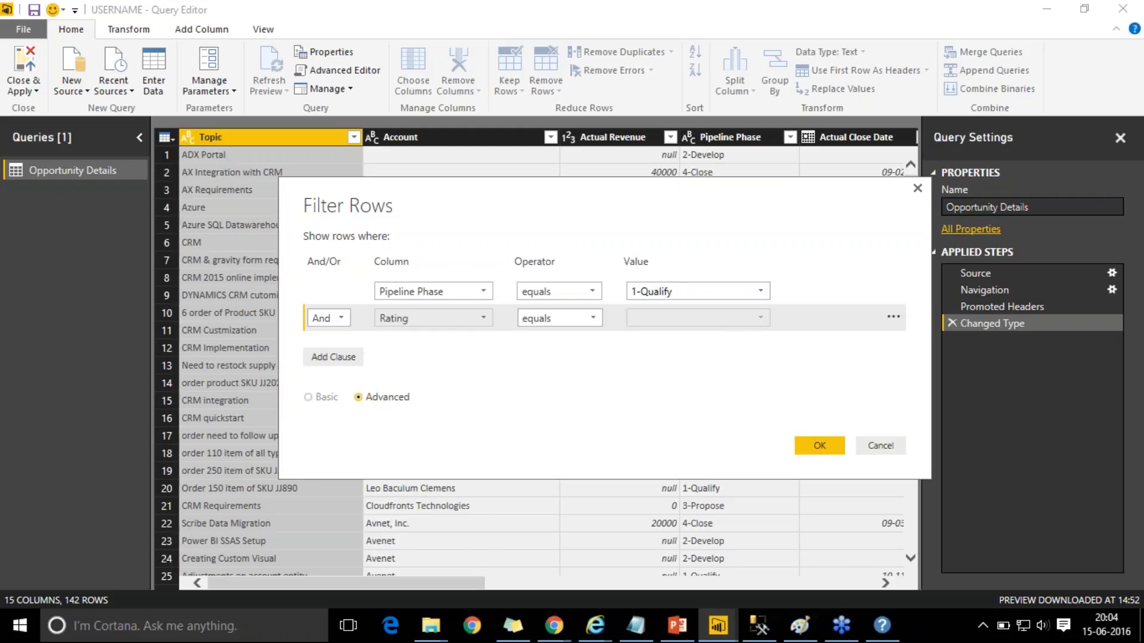
{"action": "left_click", "coordinate": [759, 317]}
{"action": "left_click", "coordinate": [713, 352]}
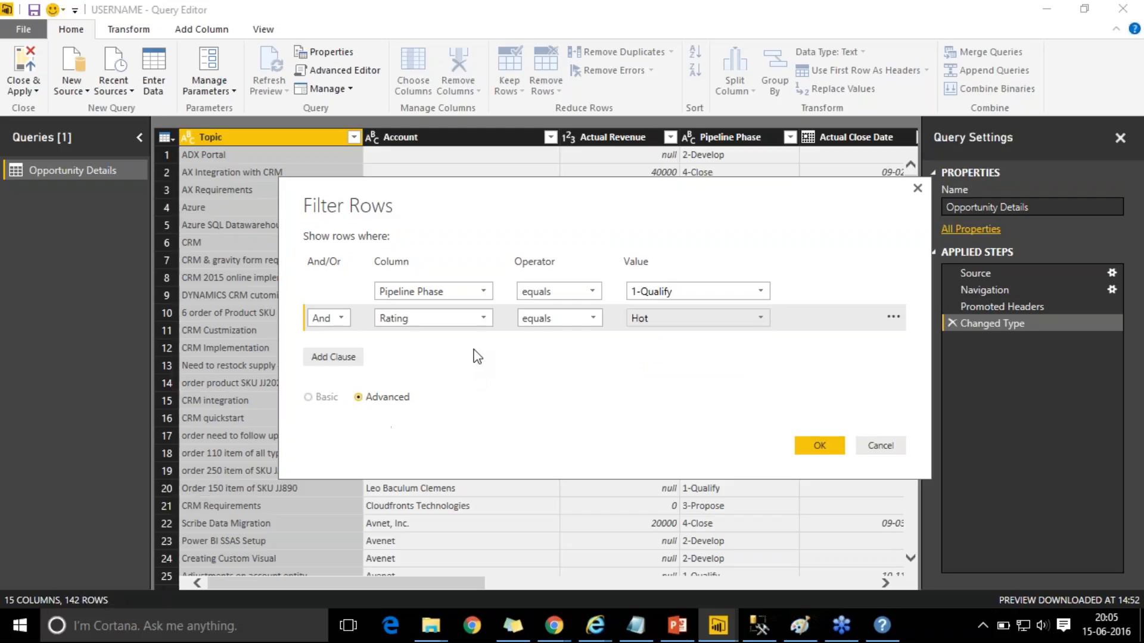
{"action": "left_click", "coordinate": [821, 448]}
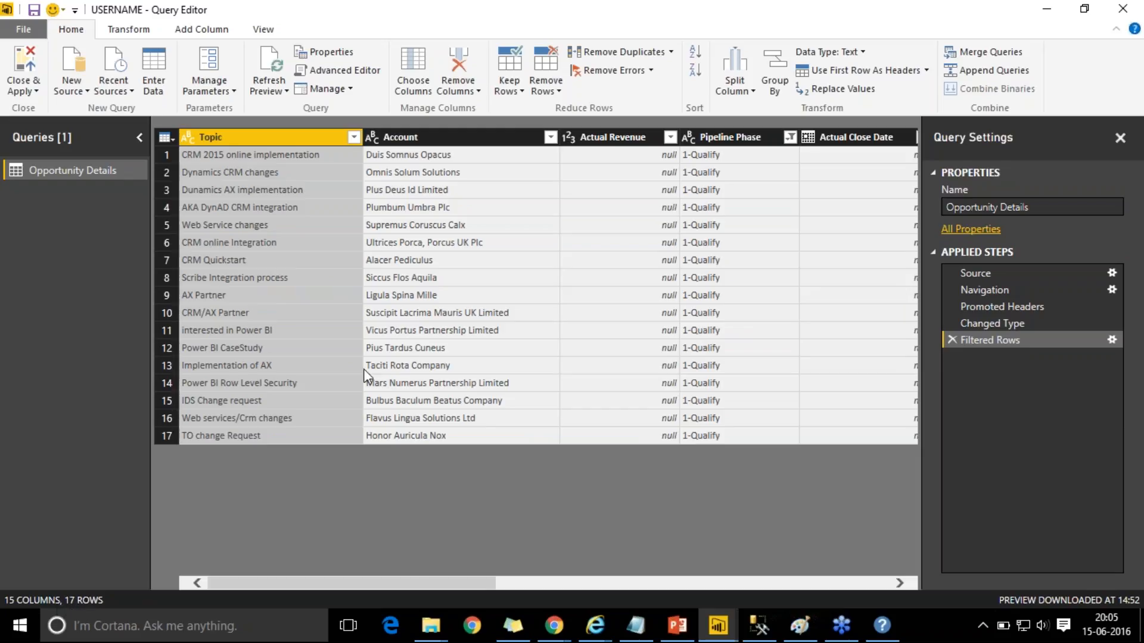
{"action": "left_click", "coordinate": [738, 147]}
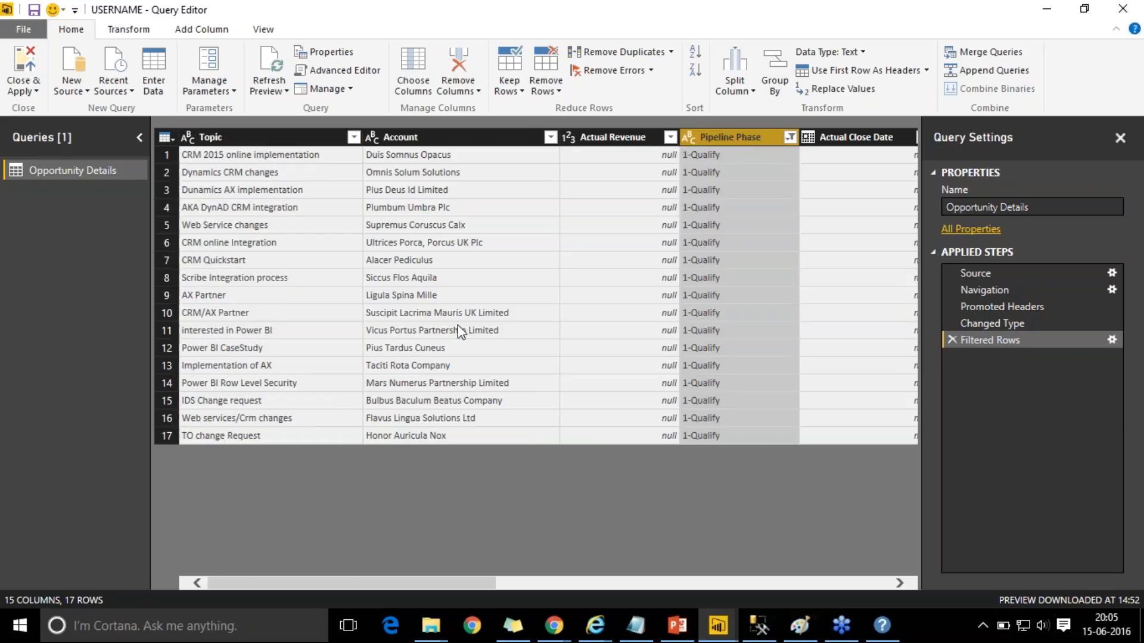
{"action": "left_click_drag", "start_coordinate": [402, 581], "coordinate": [568, 562]}
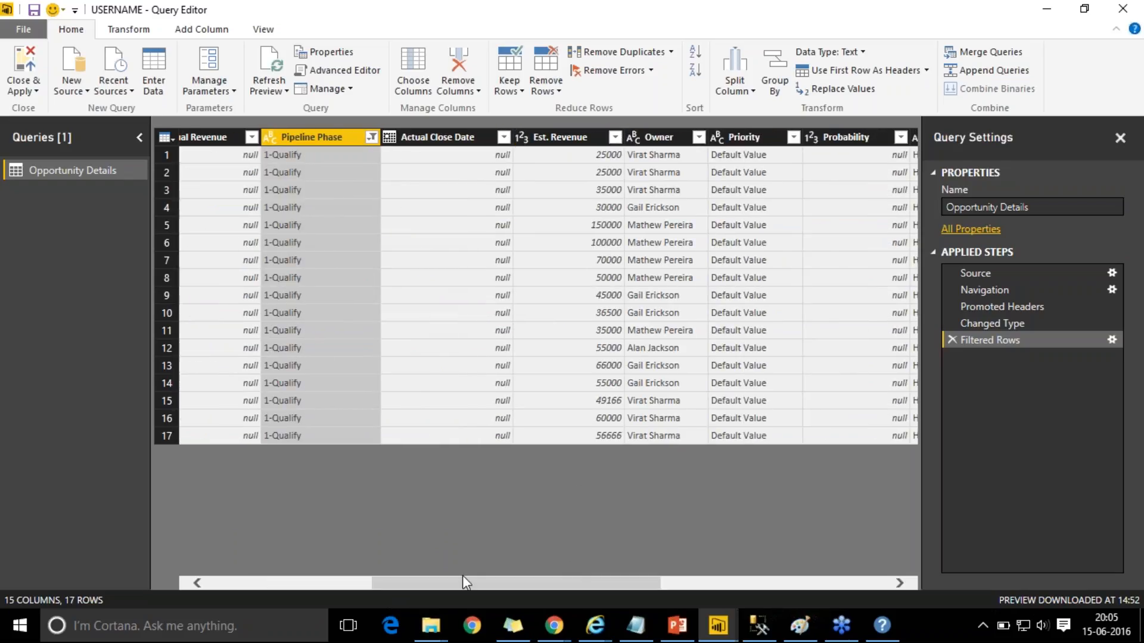
{"action": "left_click_drag", "start_coordinate": [464, 585], "coordinate": [566, 564]}
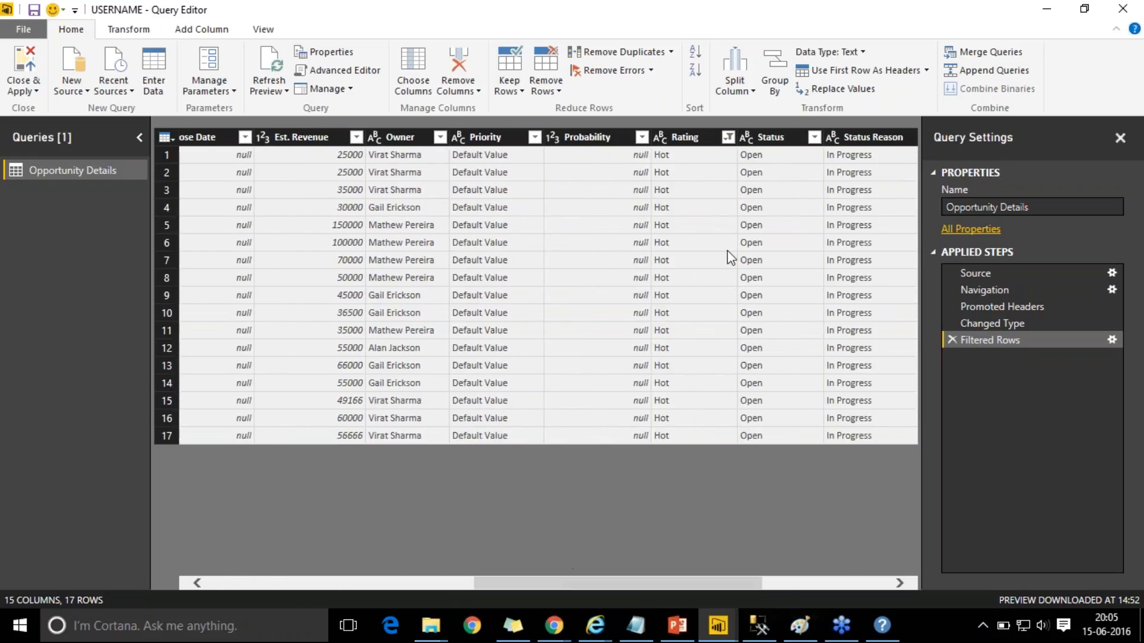
{"action": "left_click", "coordinate": [697, 140]}
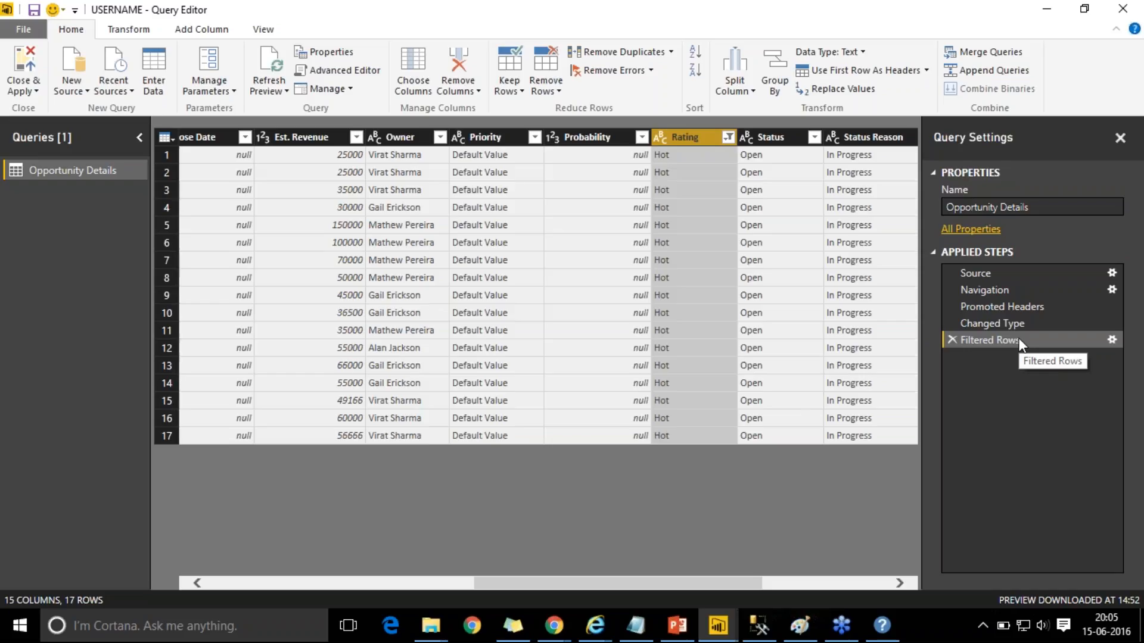
{"action": "left_click_drag", "start_coordinate": [1020, 341], "coordinate": [1021, 320]}
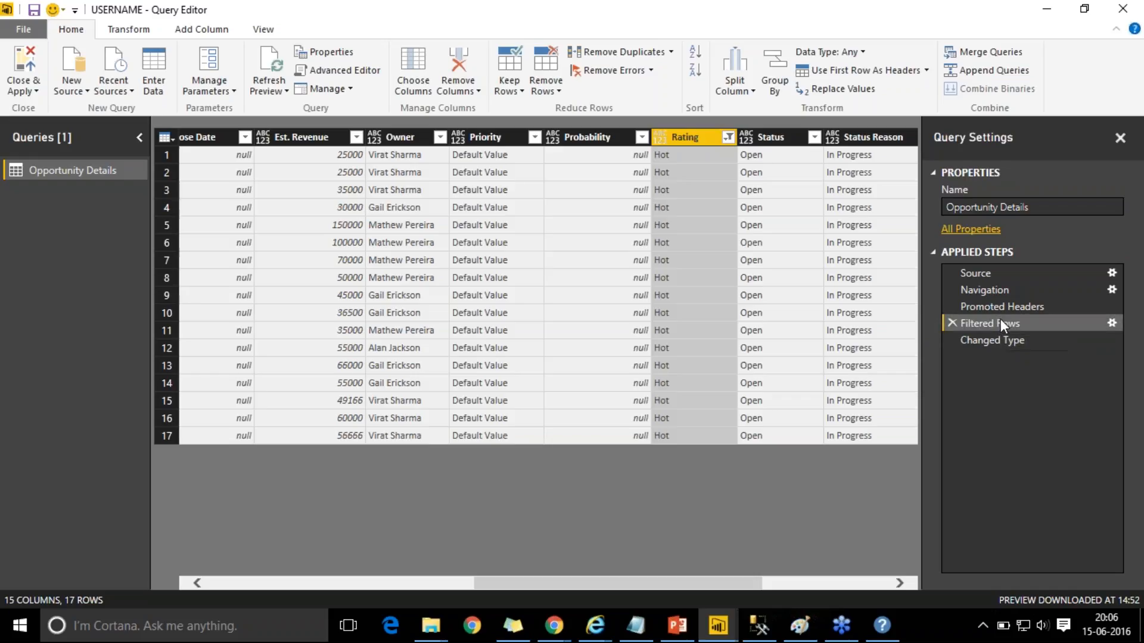
{"action": "left_click_drag", "start_coordinate": [1000, 319], "coordinate": [995, 344]}
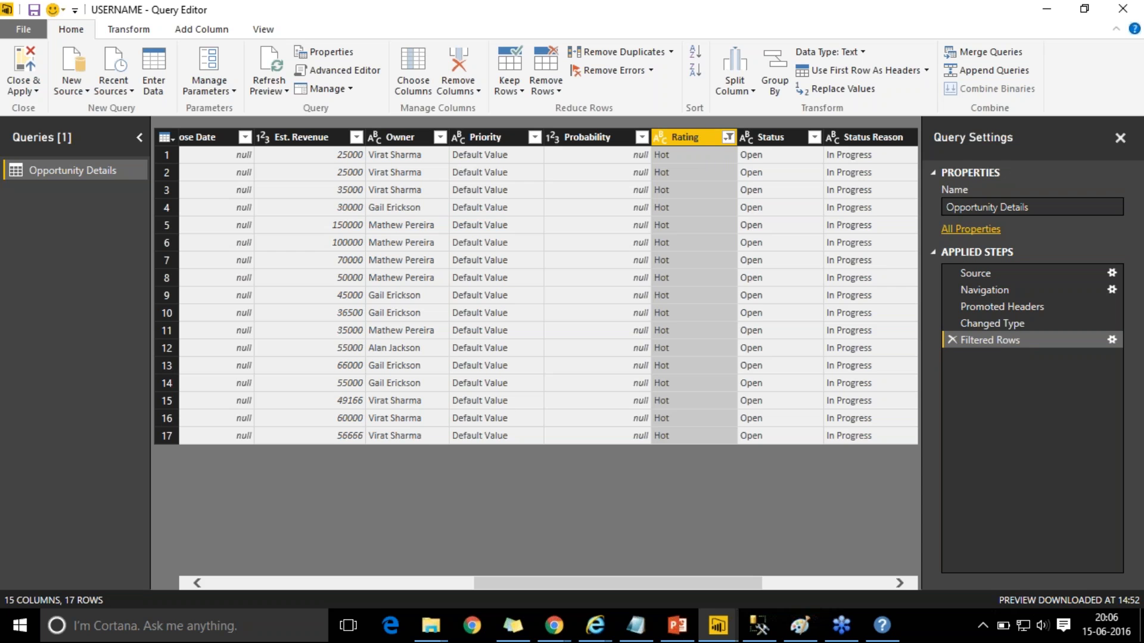
- Switch to PowerPoint, start the slide show with Shift+F5 and advance to 'ANY QUERIES?'
{"action": "left_click", "coordinate": [688, 614]}
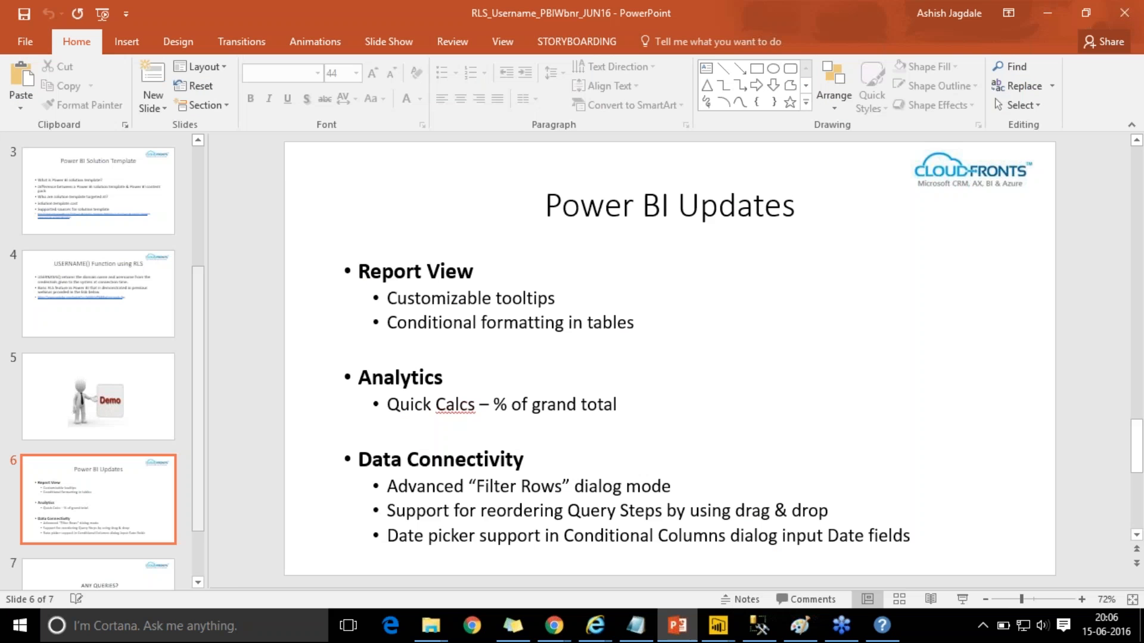
{"action": "key", "text": "shift+F5"}
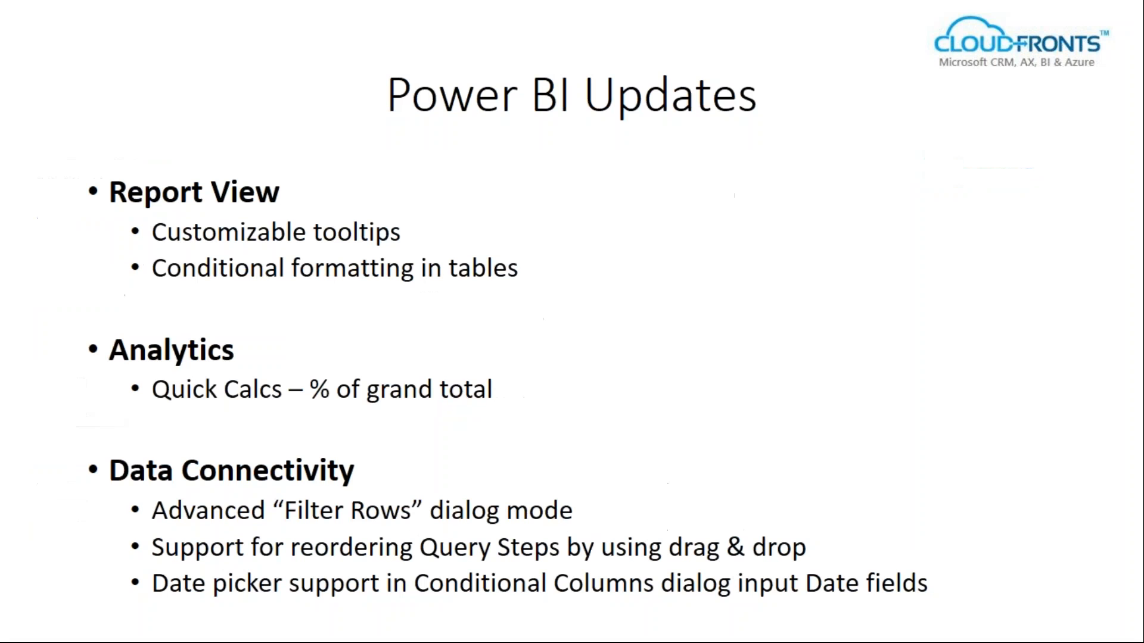
{"action": "key", "text": "Right"}
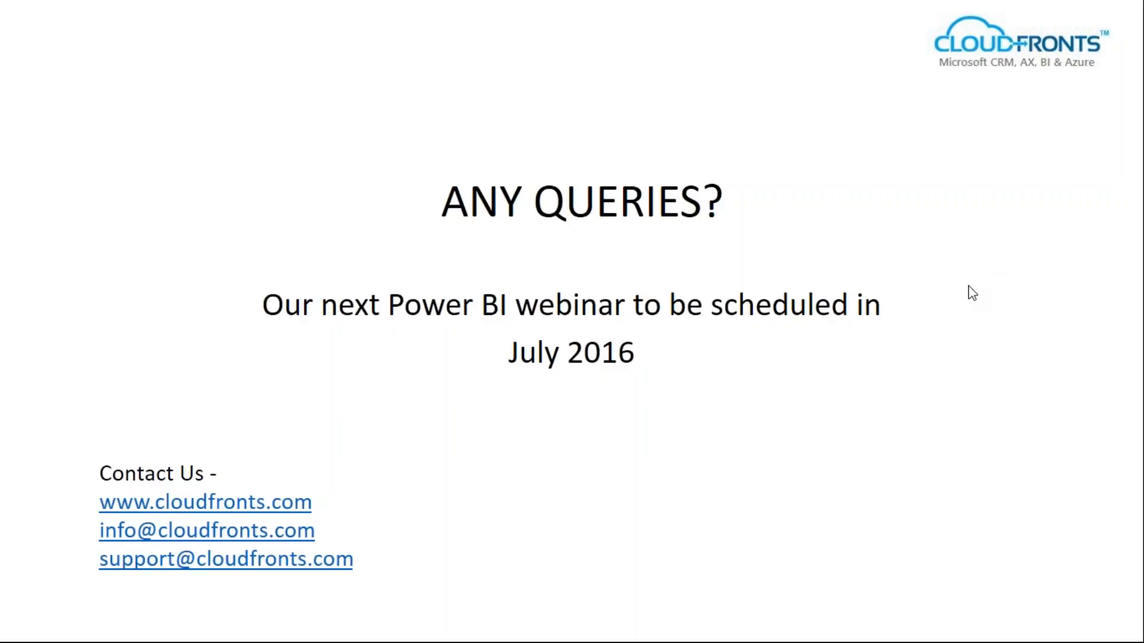
{"action": "left_click", "coordinate": [935, 305]}
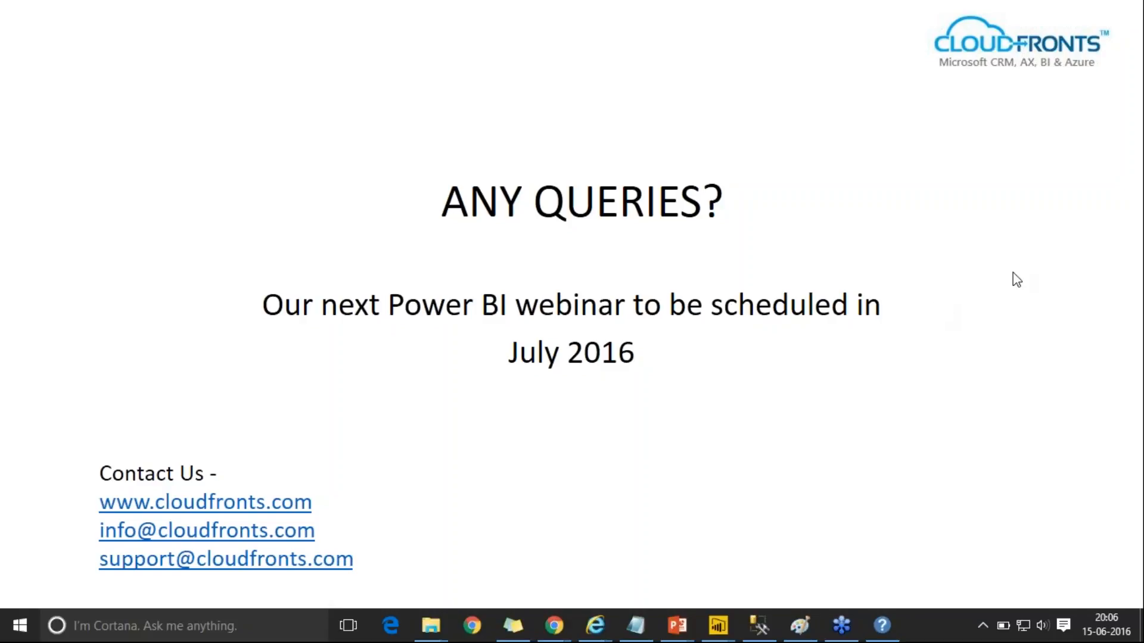